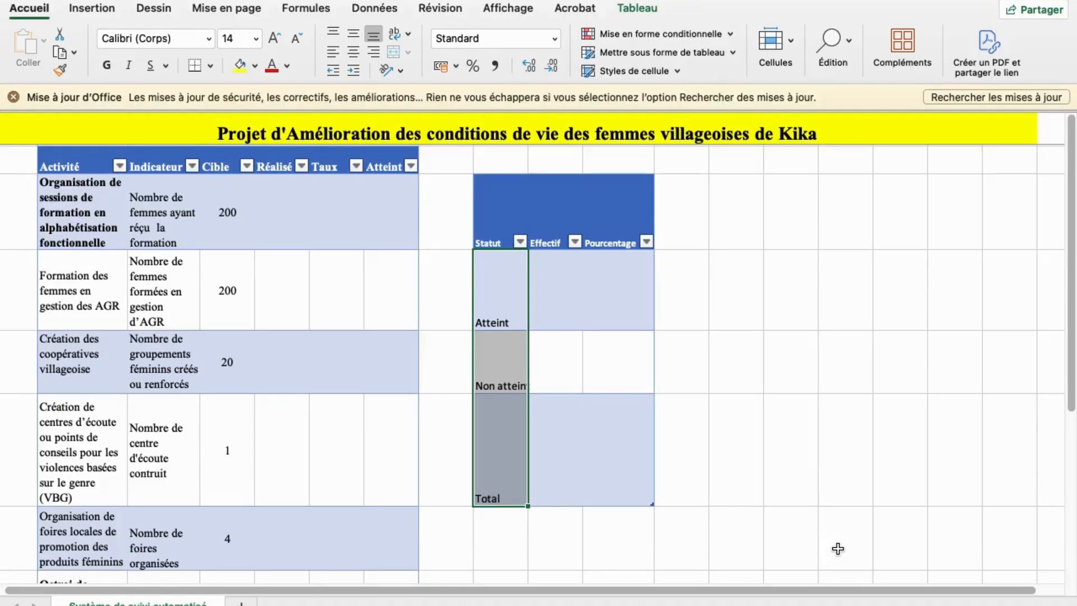
Step: Fill the Réalisé column for the six activities, in order, with 200, 100, 15, 1, 4 and 100
click(346, 446)
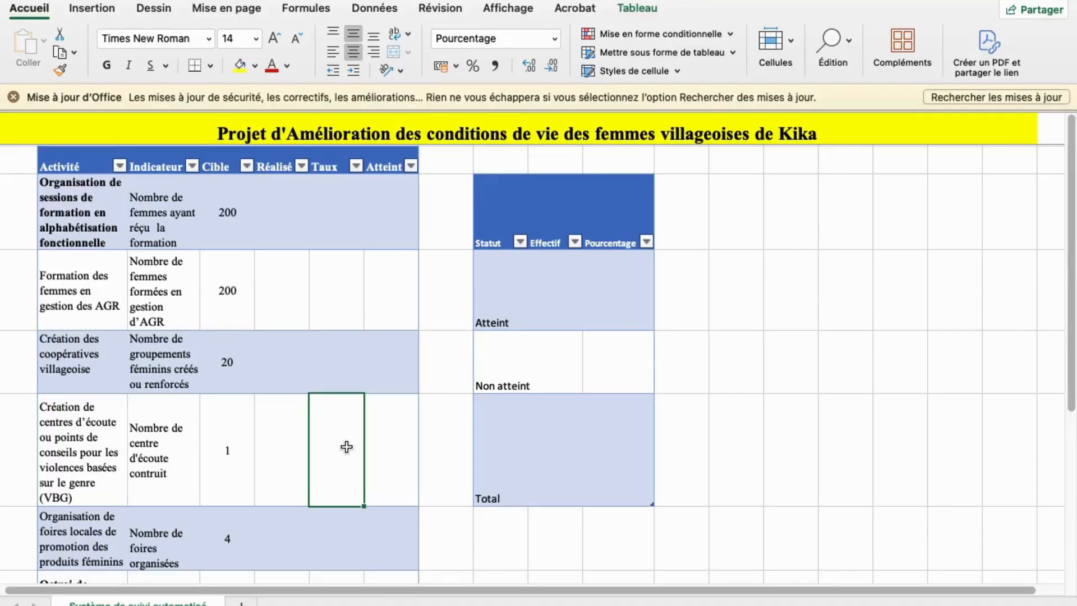
click(290, 229)
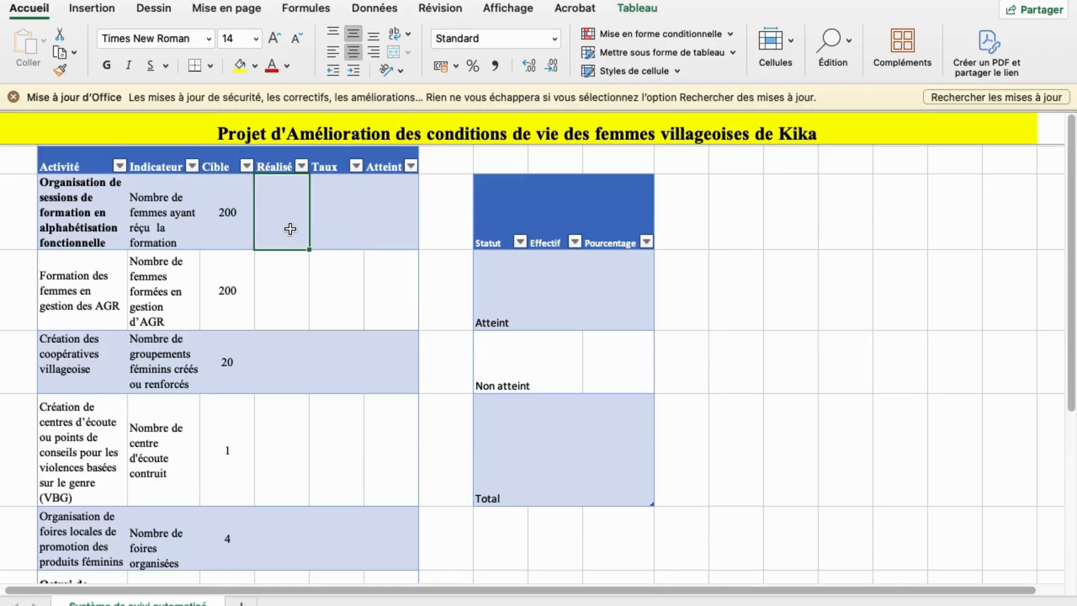
text(200)
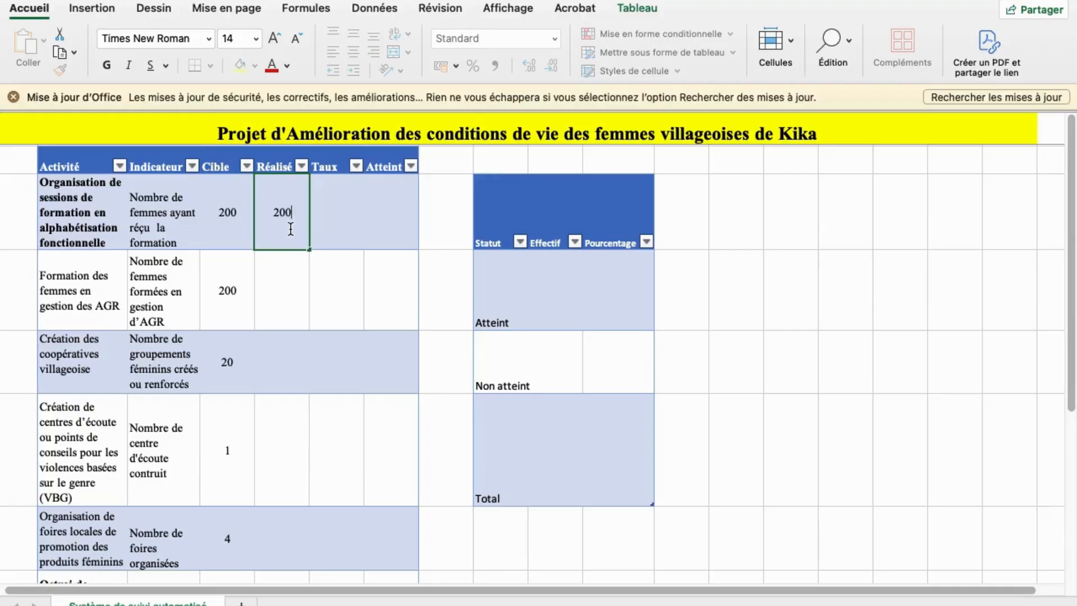
click(283, 299)
text(100)
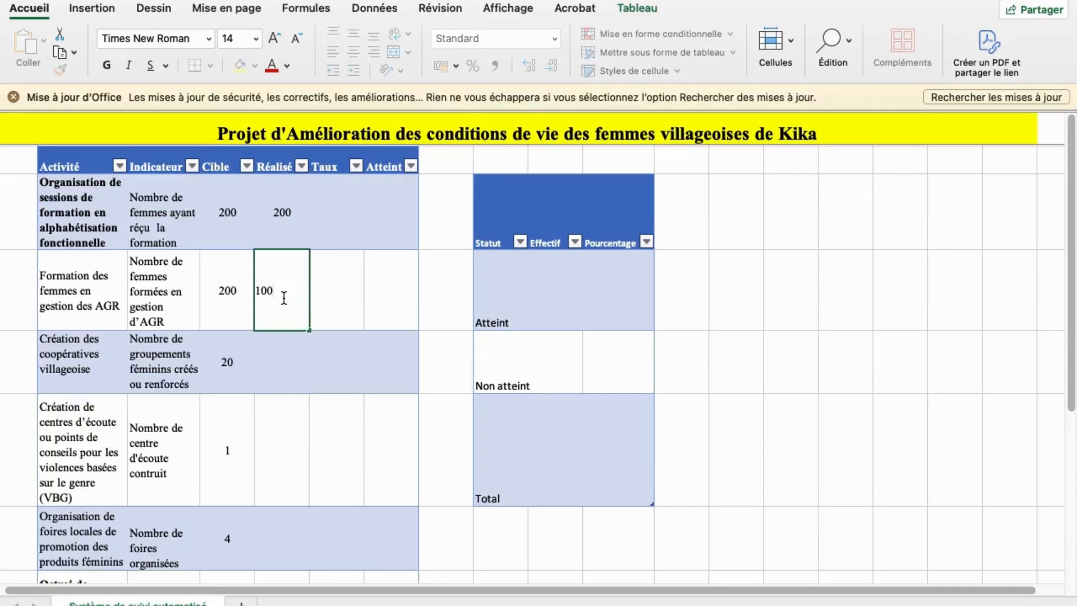
key(Return)
text(15)
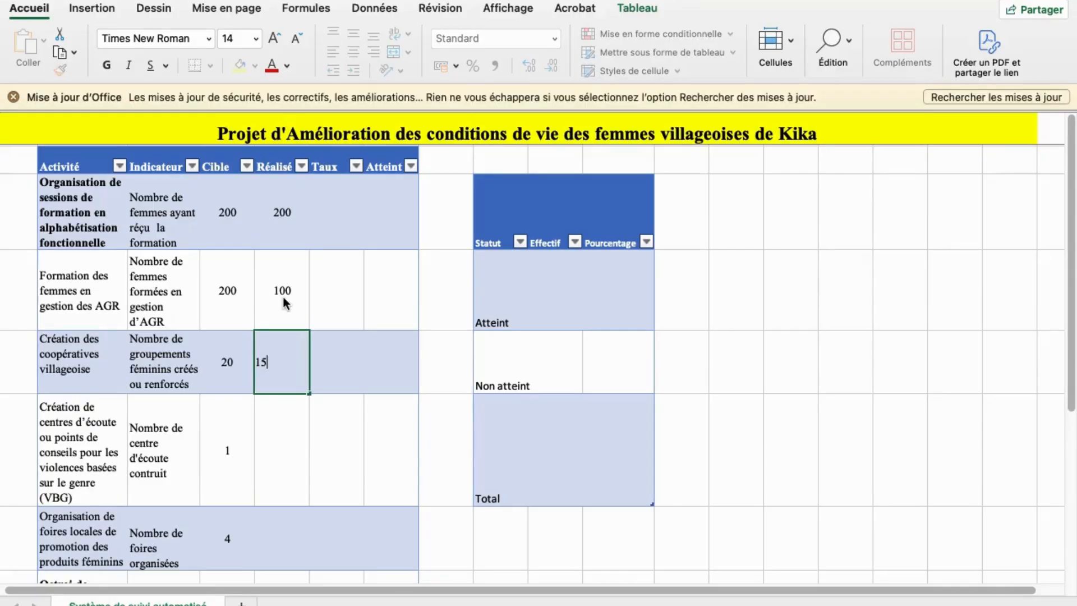
key(Return)
text(1)
key(Return)
text(4)
key(Return)
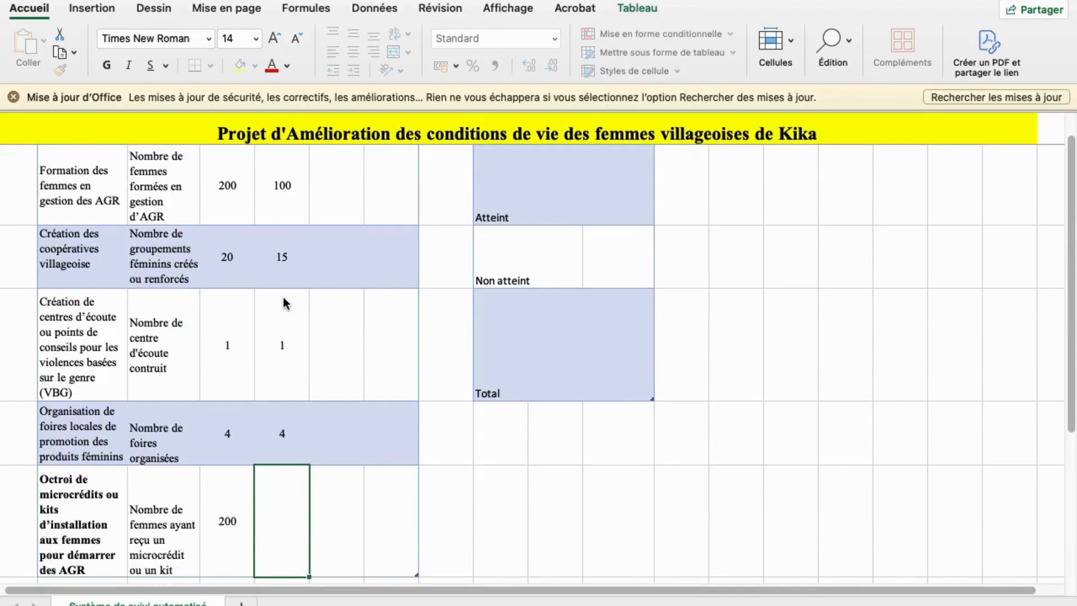
text(100)
key(Return)
scroll(281, 295, up, 2)
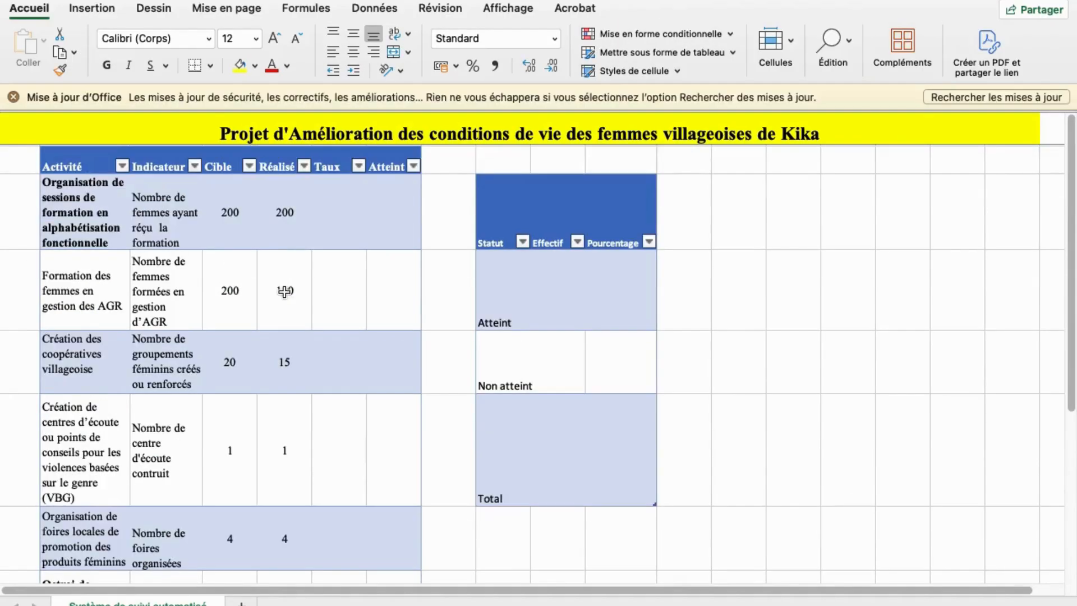
click(325, 215)
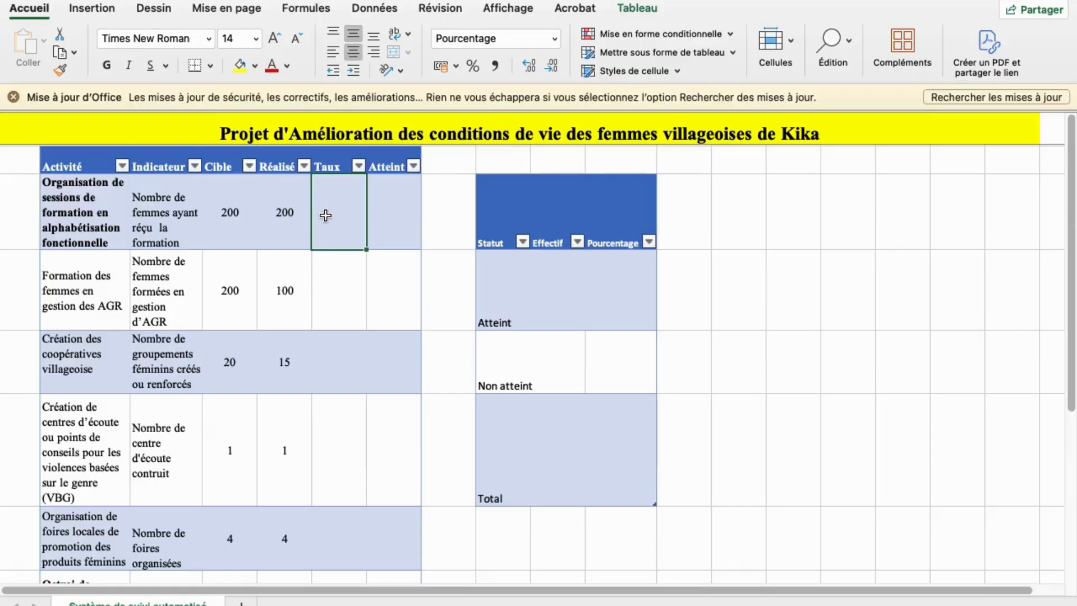
text(=)
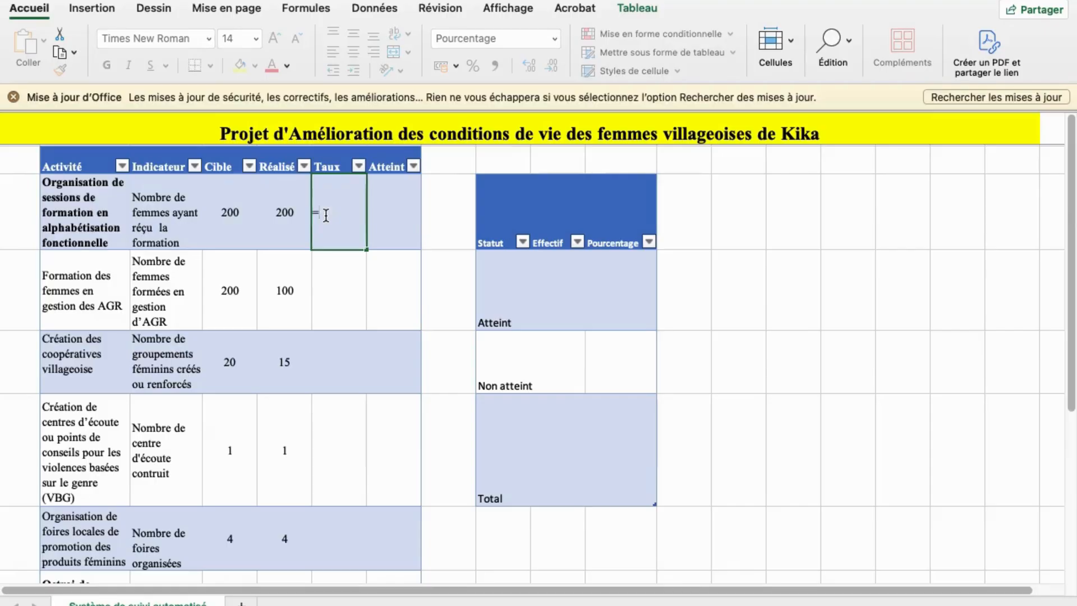
click(297, 222)
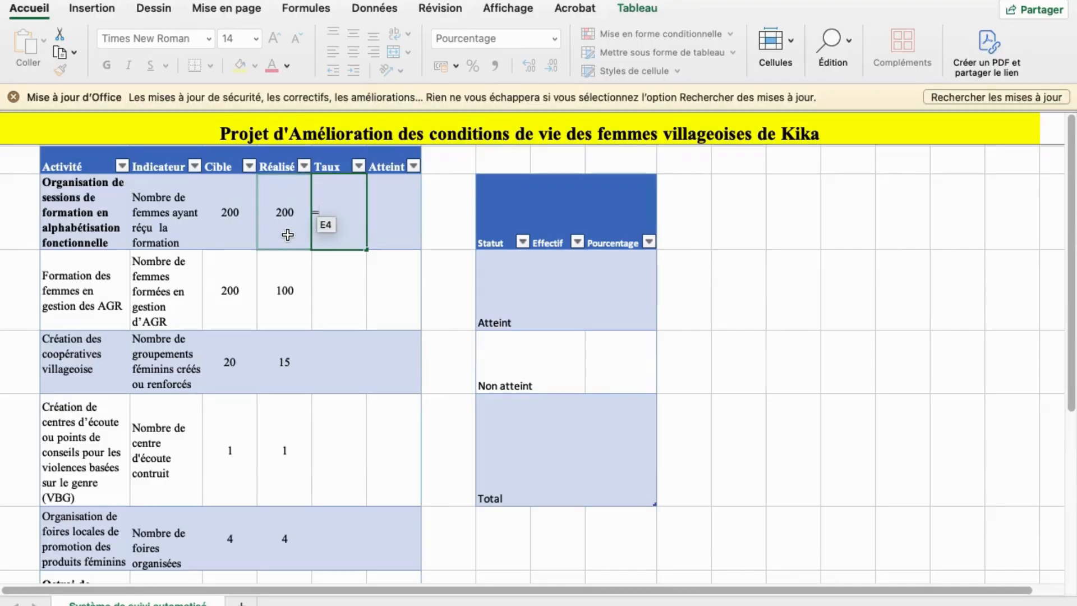
click(288, 235)
text(/)
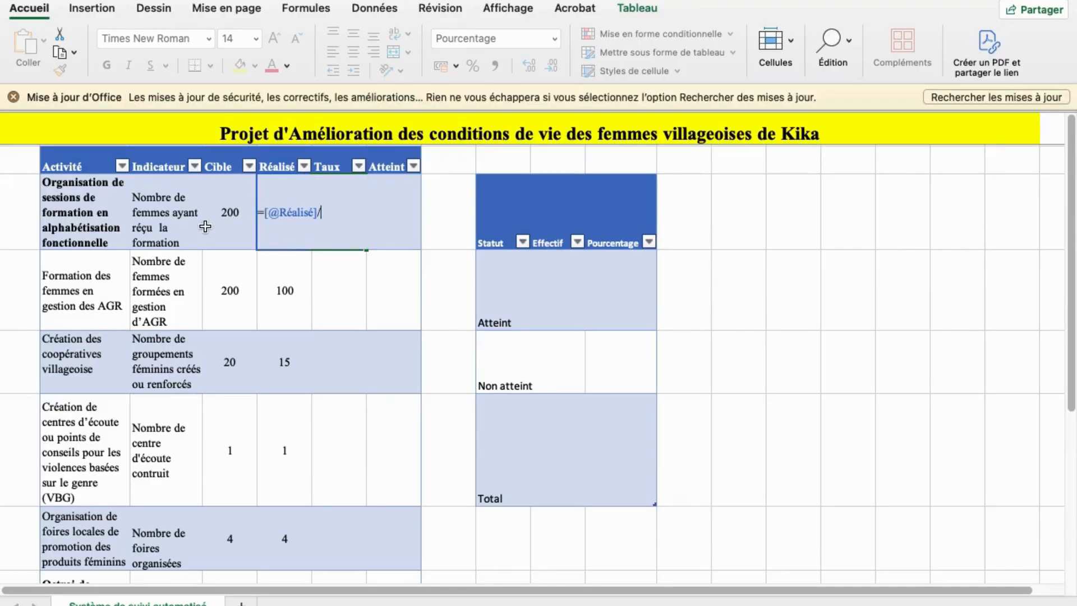
click(227, 227)
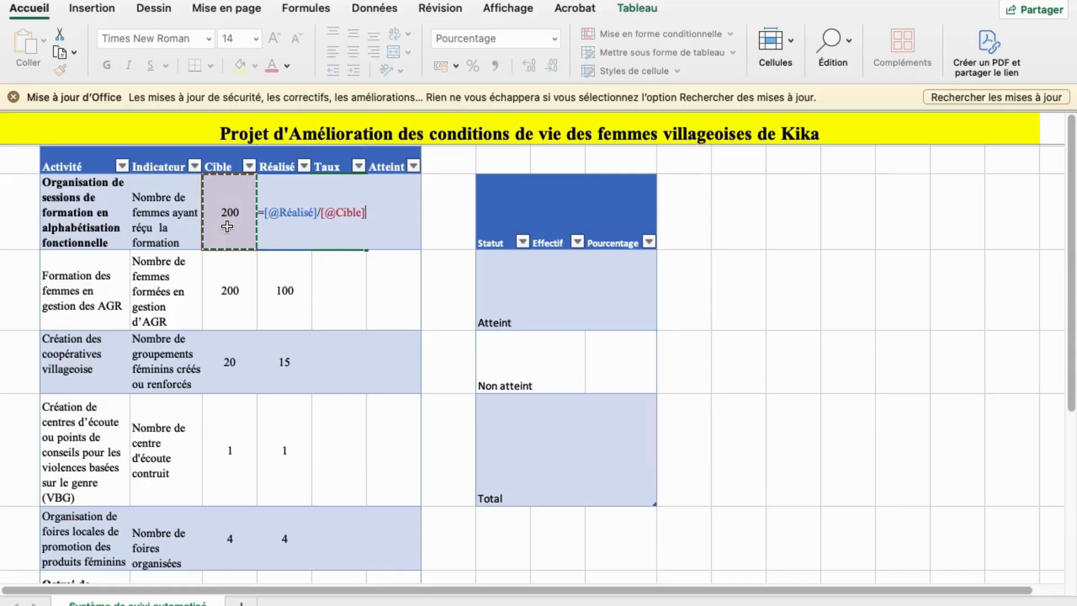
key(Return)
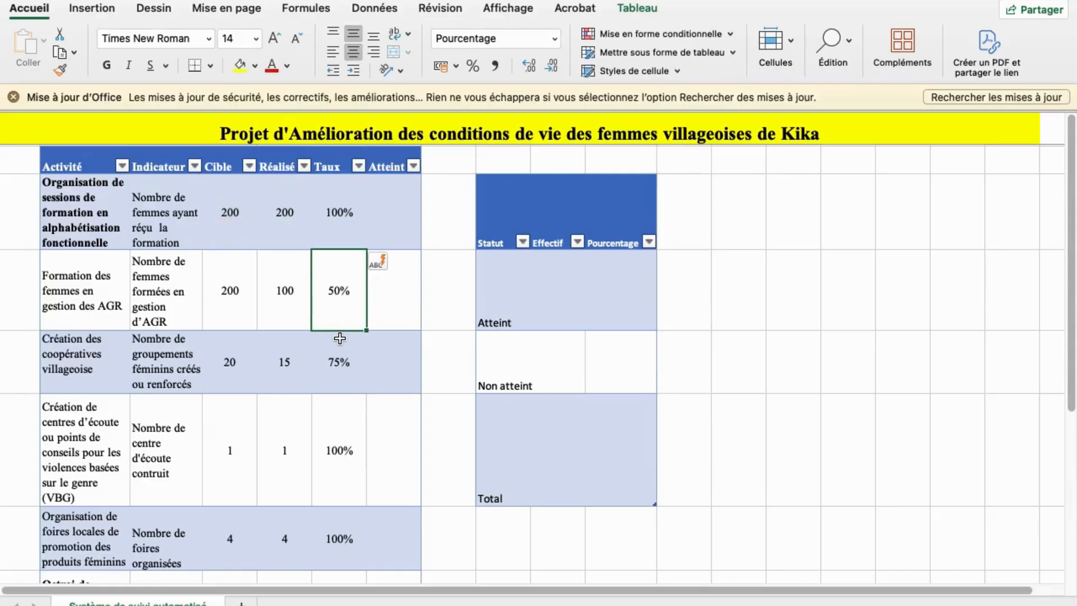
scroll(340, 338, down, 3)
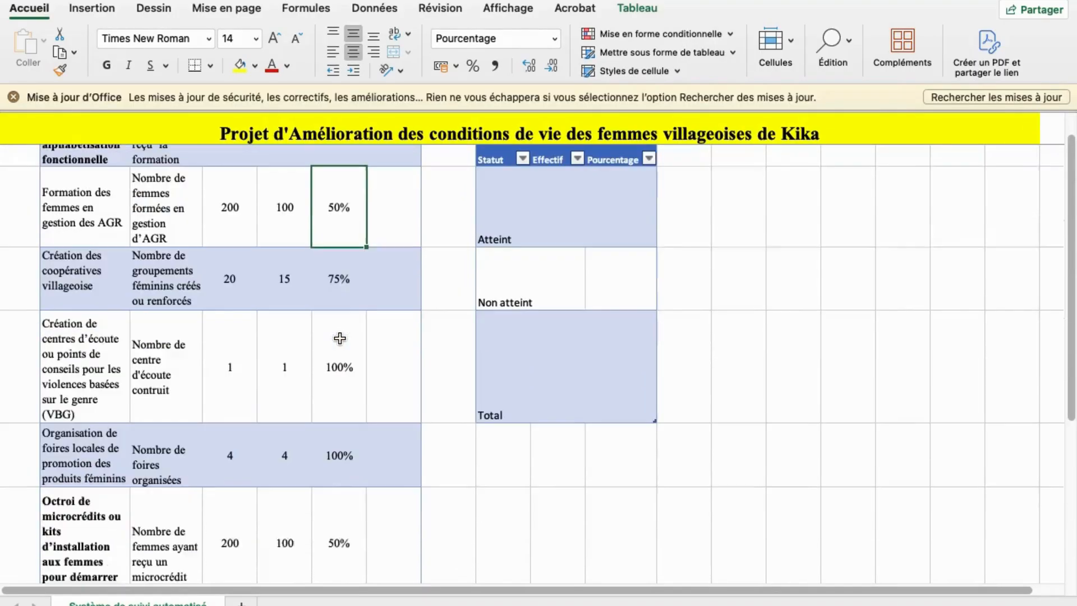
scroll(339, 338, up, 3)
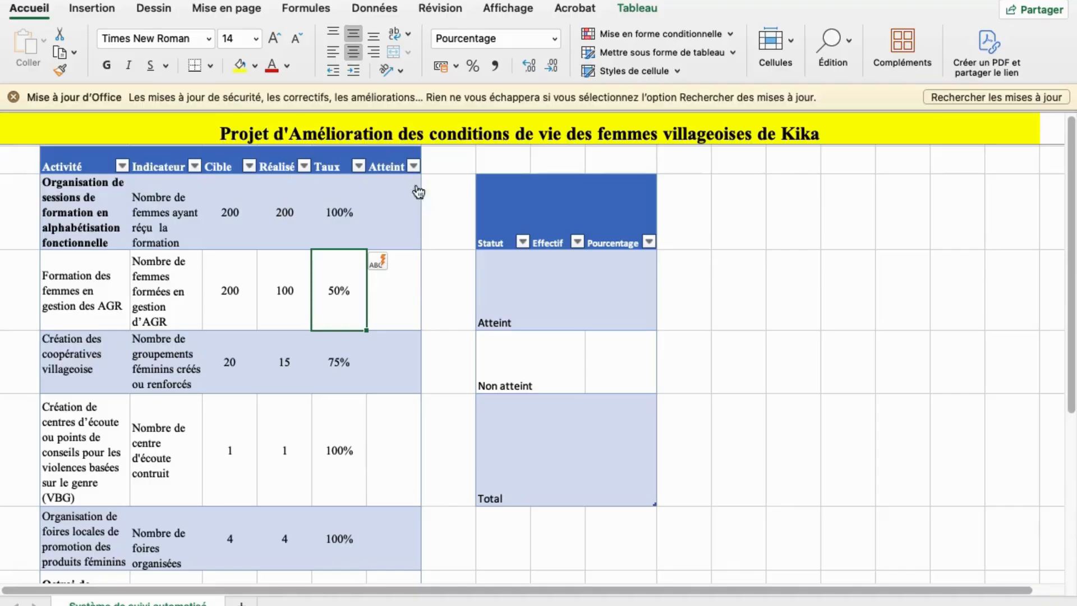
Step: Fill the Atteint column with a SI formula returning "OUI" when Taux equals 100% and "NON" otherwise
click(377, 236)
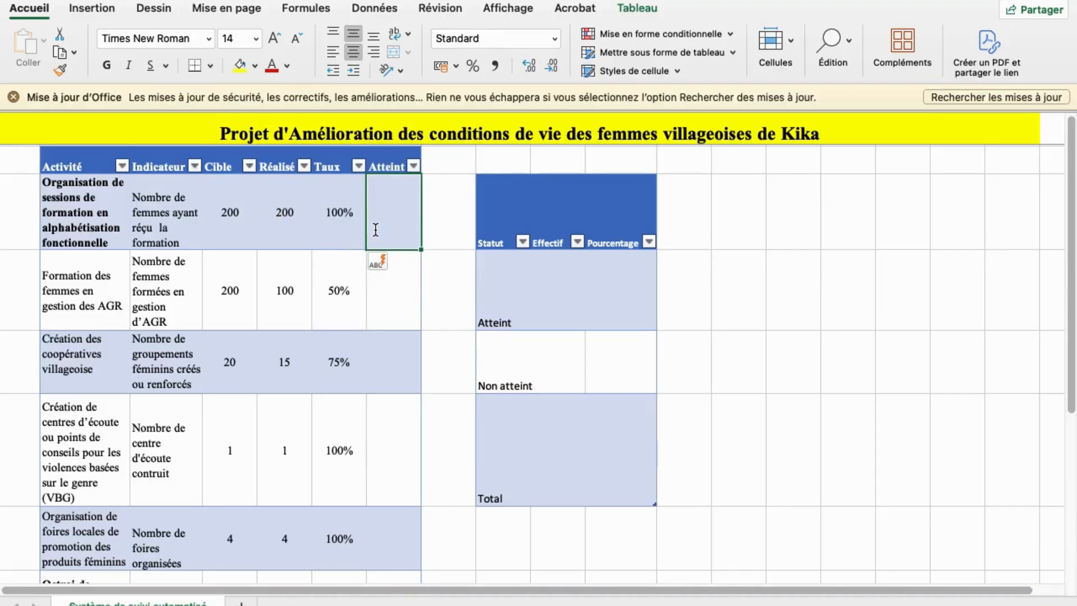
text(=)
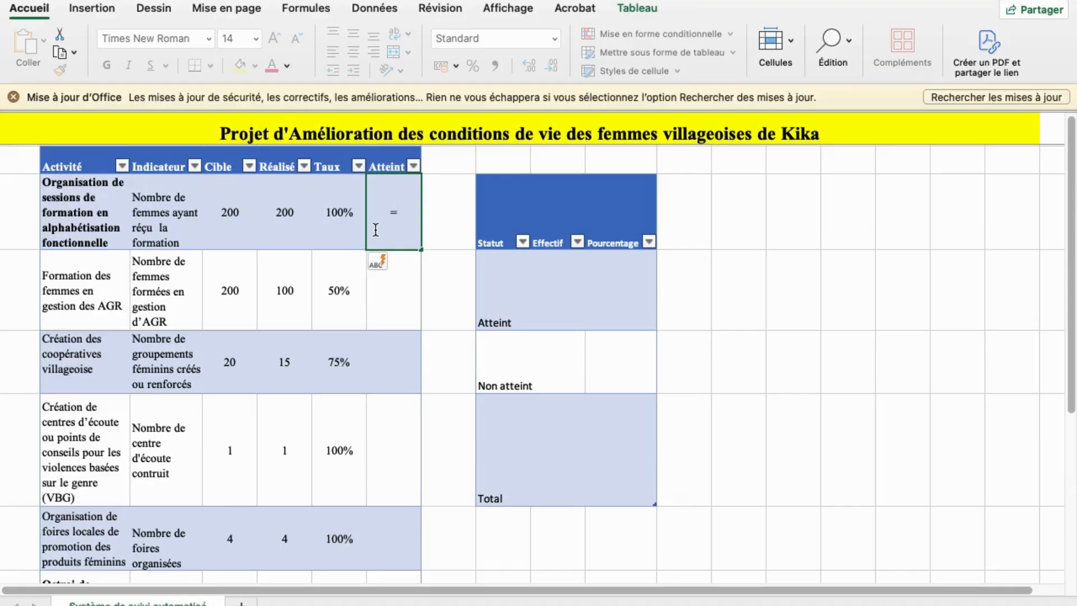
text(si)
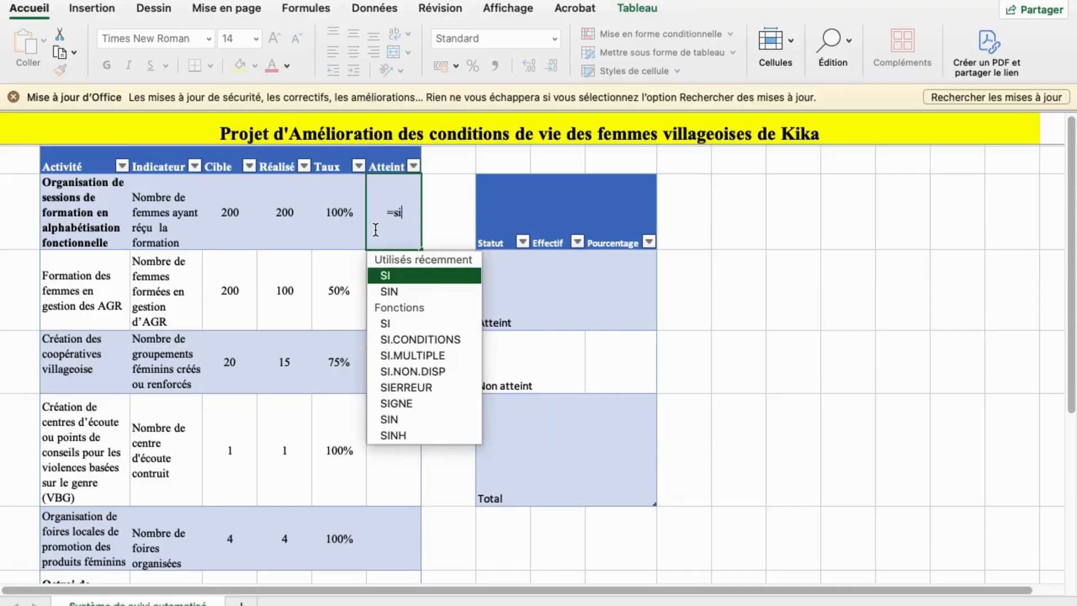
double_click(398, 274)
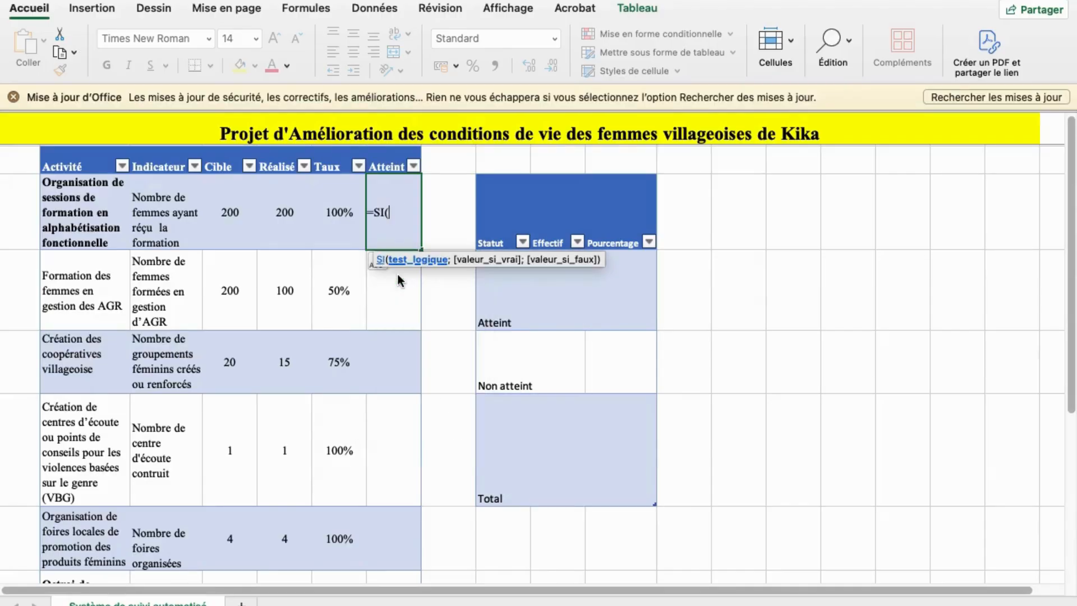
click(333, 211)
text(=)
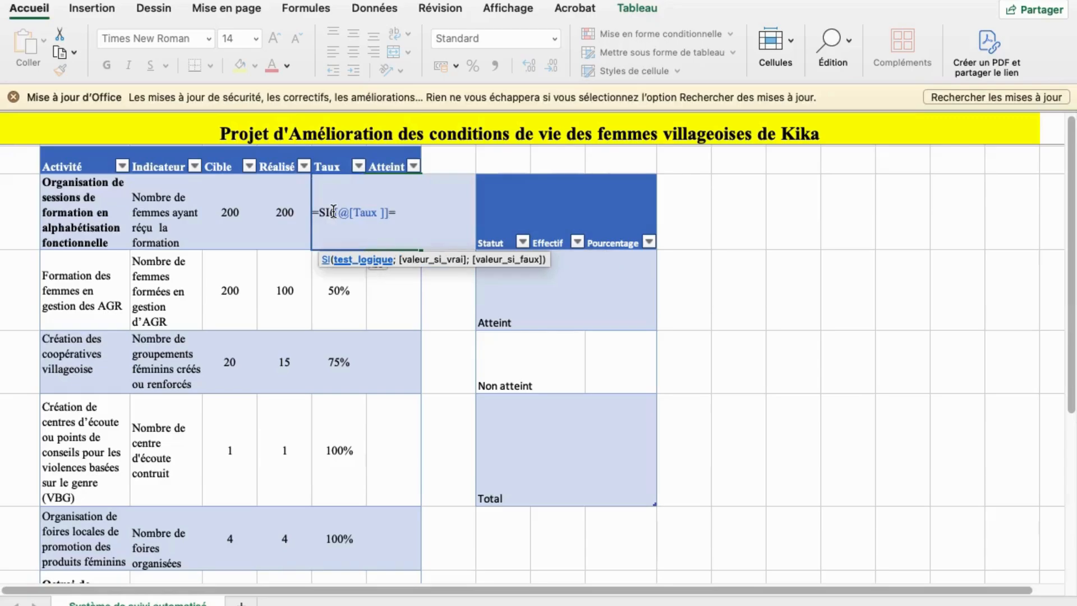
text(100%;)
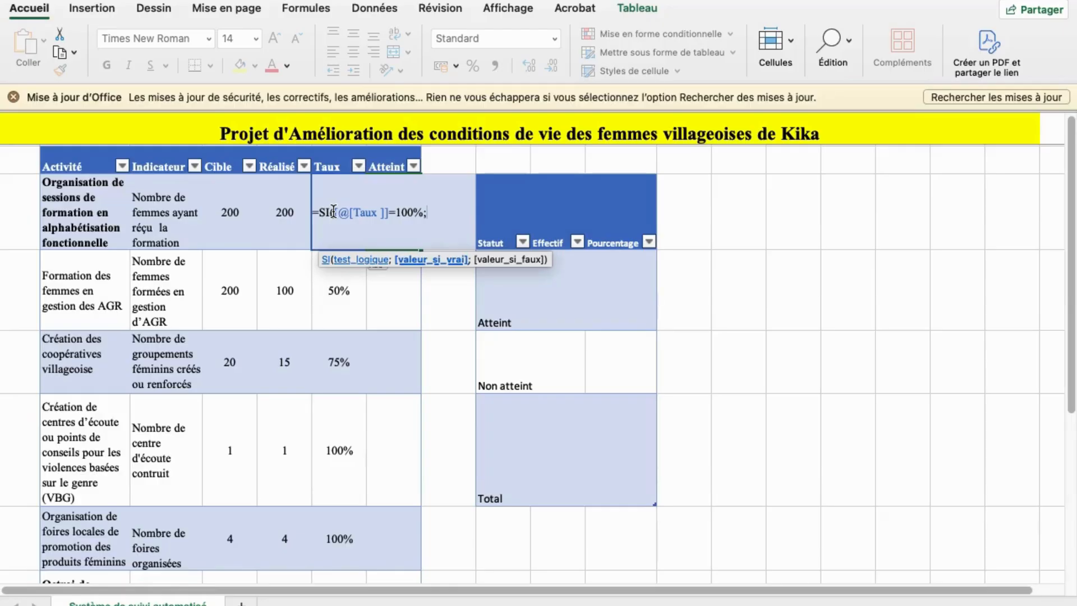
text("OUI";)
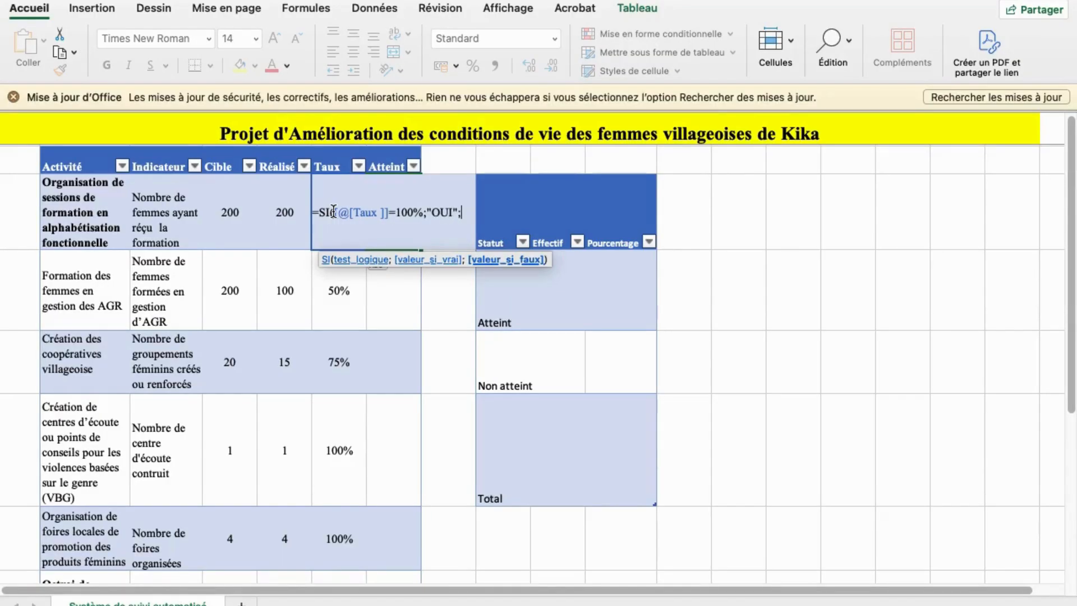
text("NON)
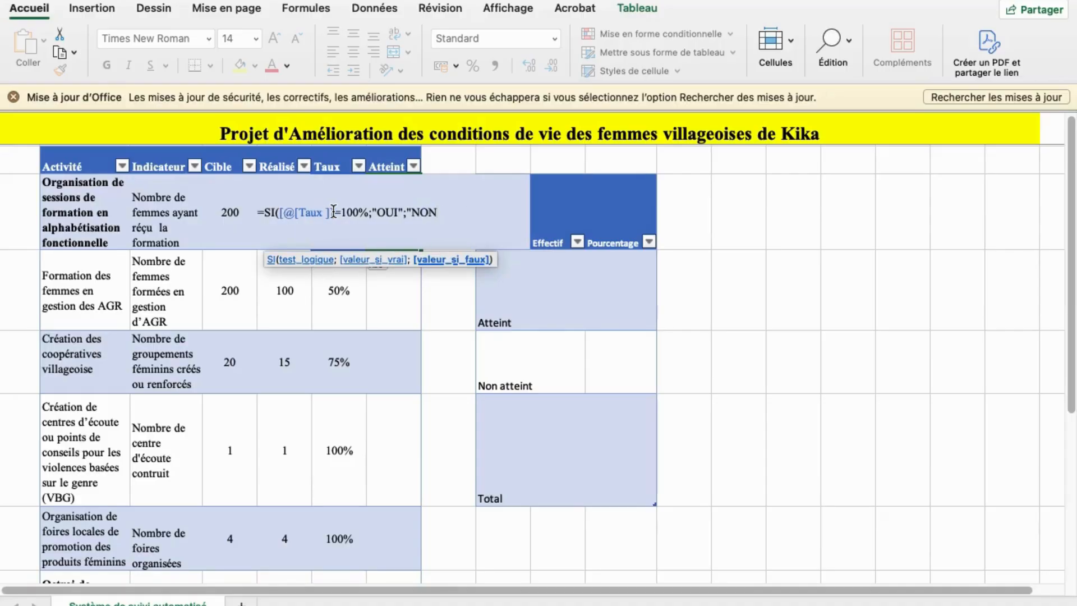
text("))
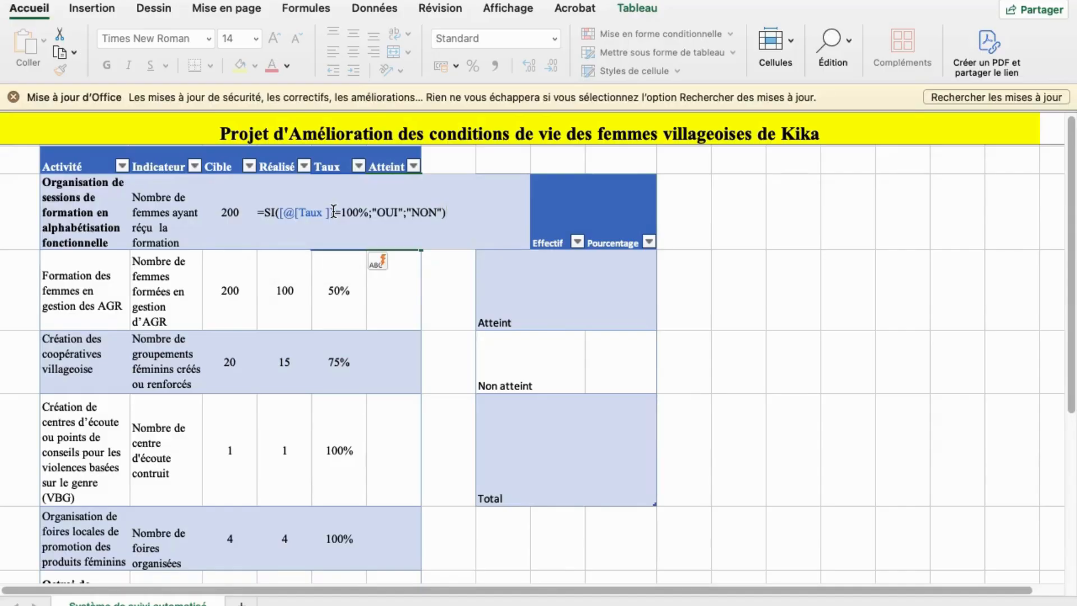
key(Return)
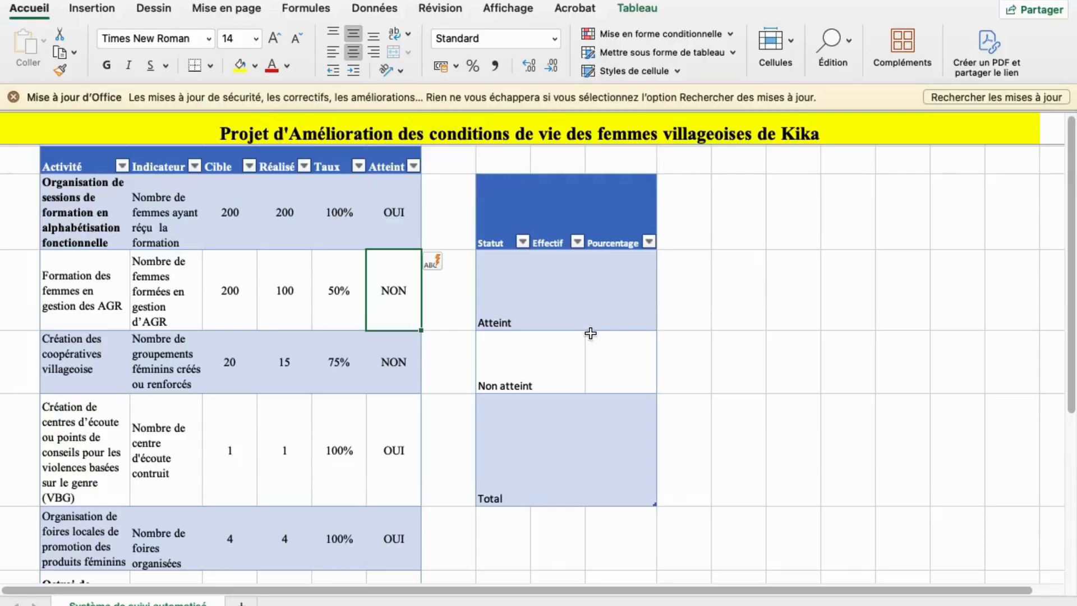
Step: Start a NB.SI formula in the Effectif cell of the Atteint row, using the activity table's whole Atteint column as the range
click(533, 303)
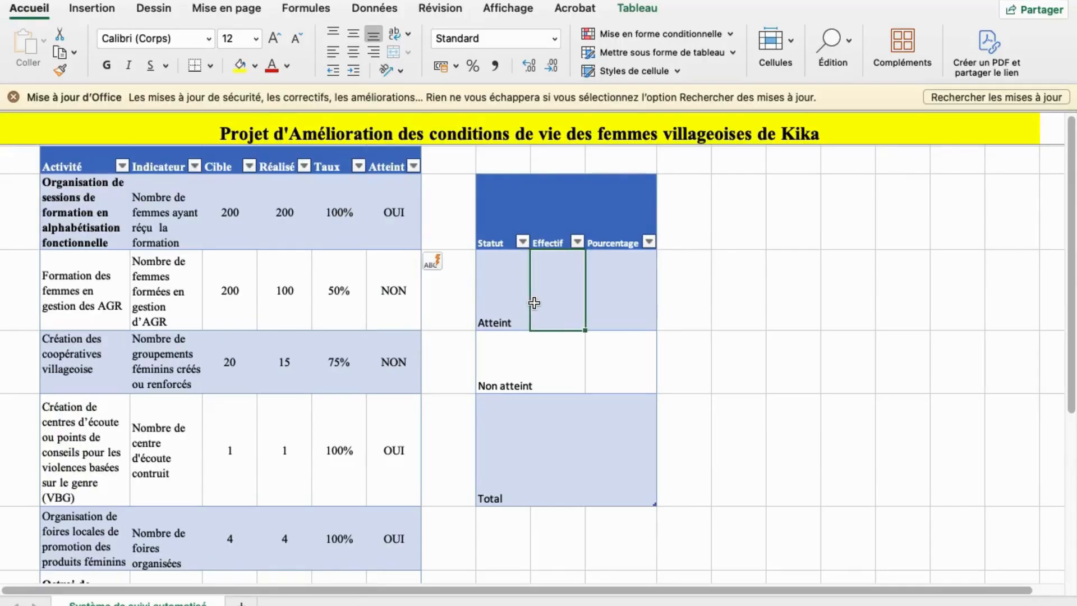
text(=n)
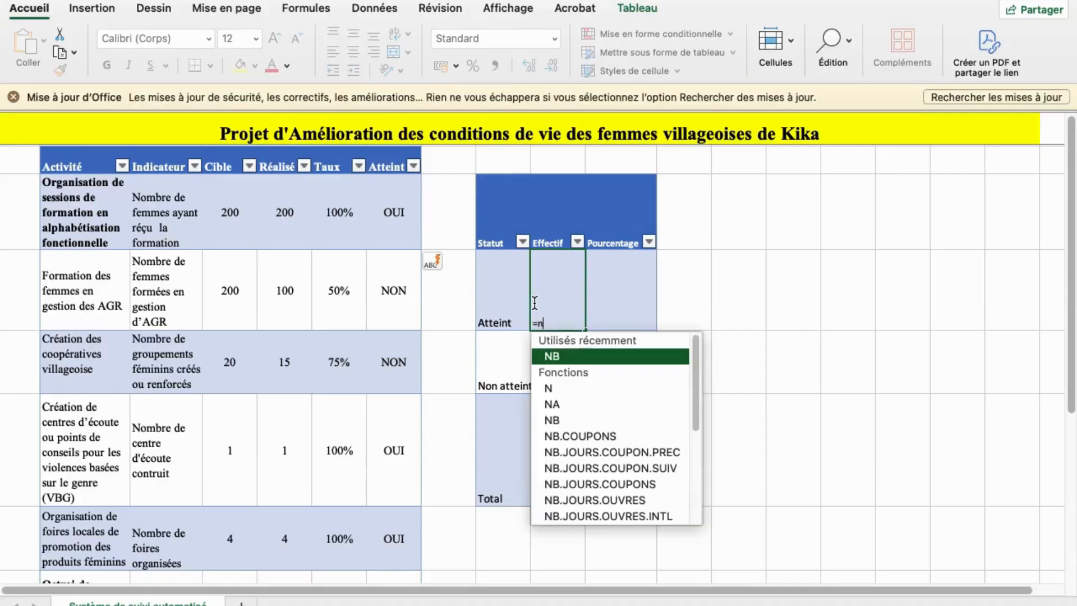
text(b)
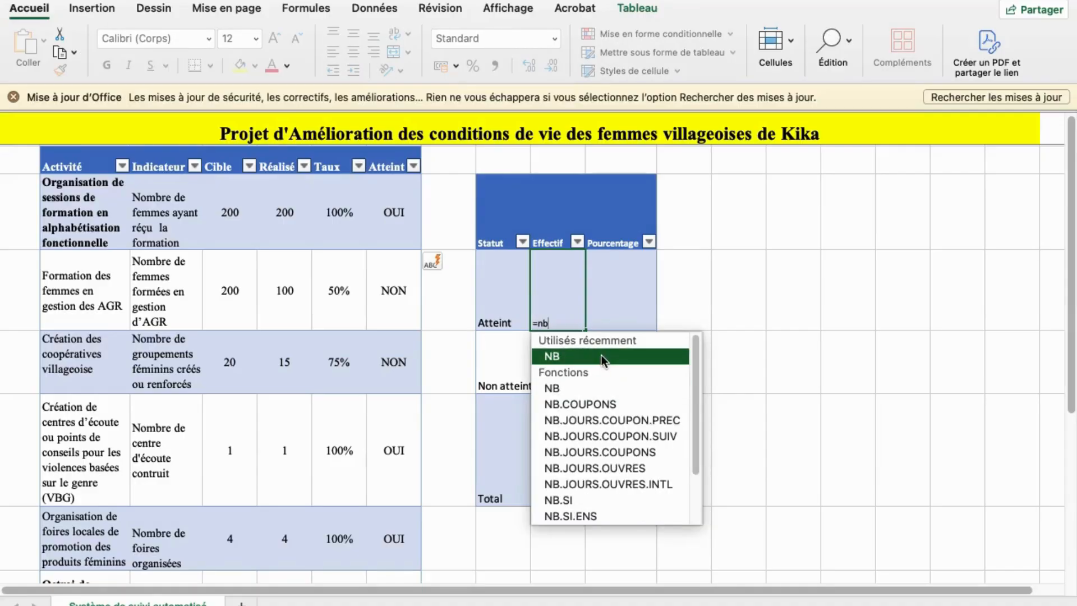
text(.s)
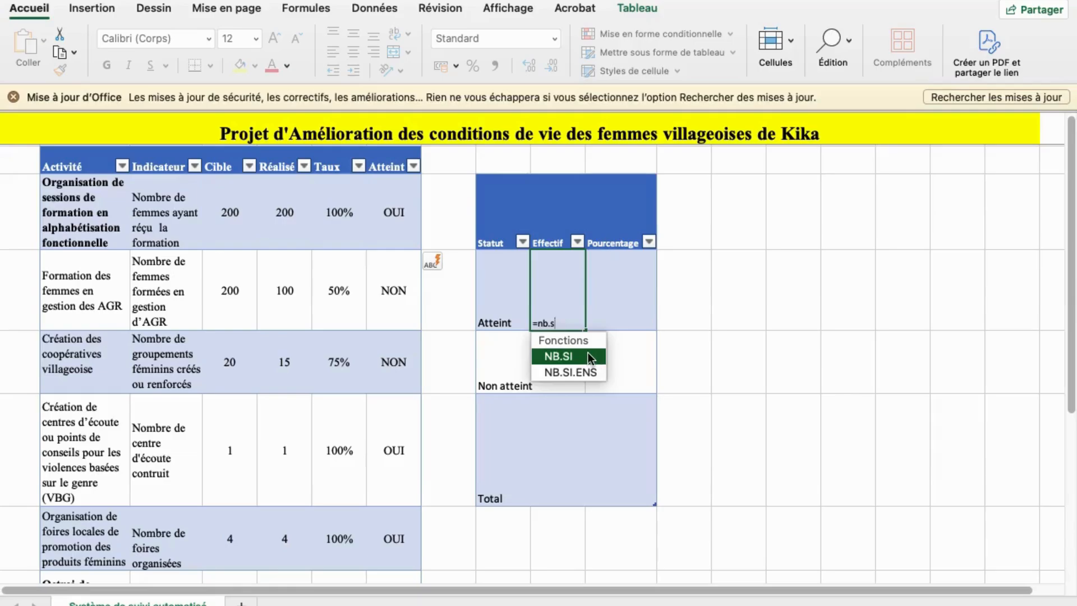
double_click(587, 352)
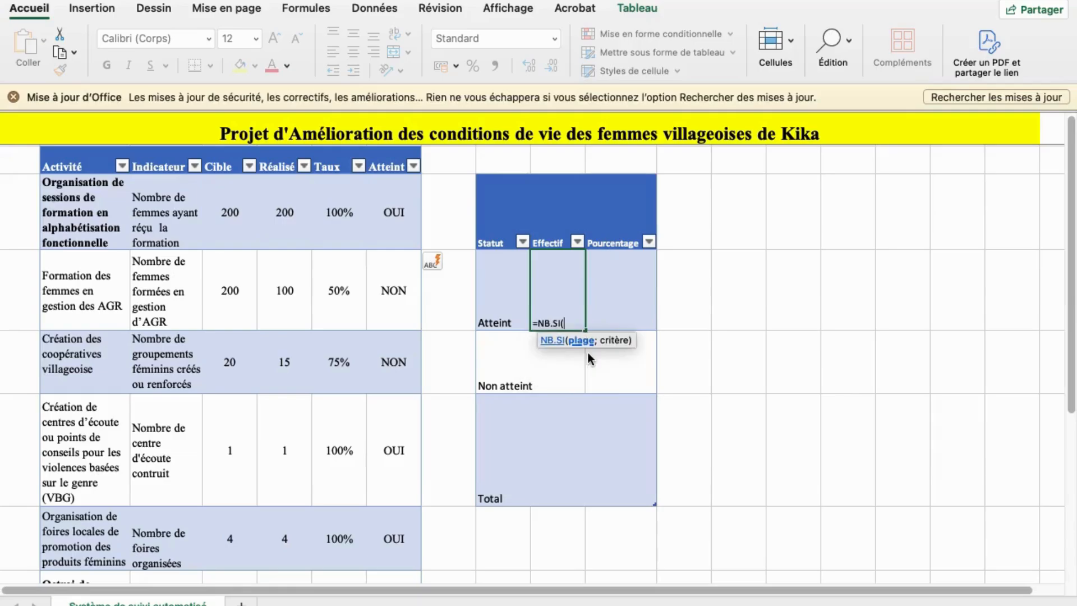
click(382, 223)
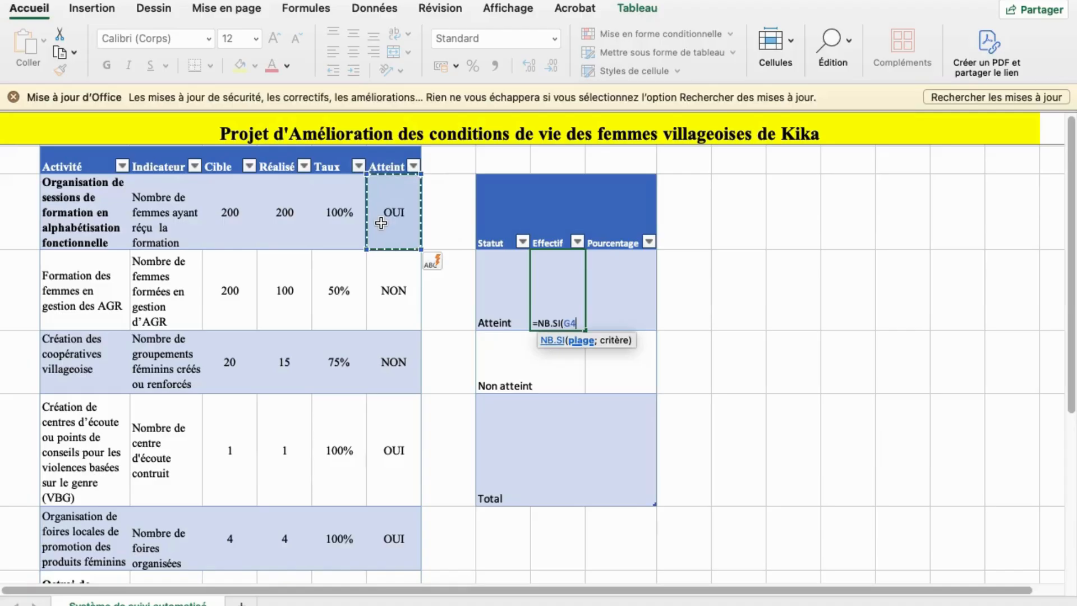
key(shift+Down)
key(shift+Down)
key(shift+Down)
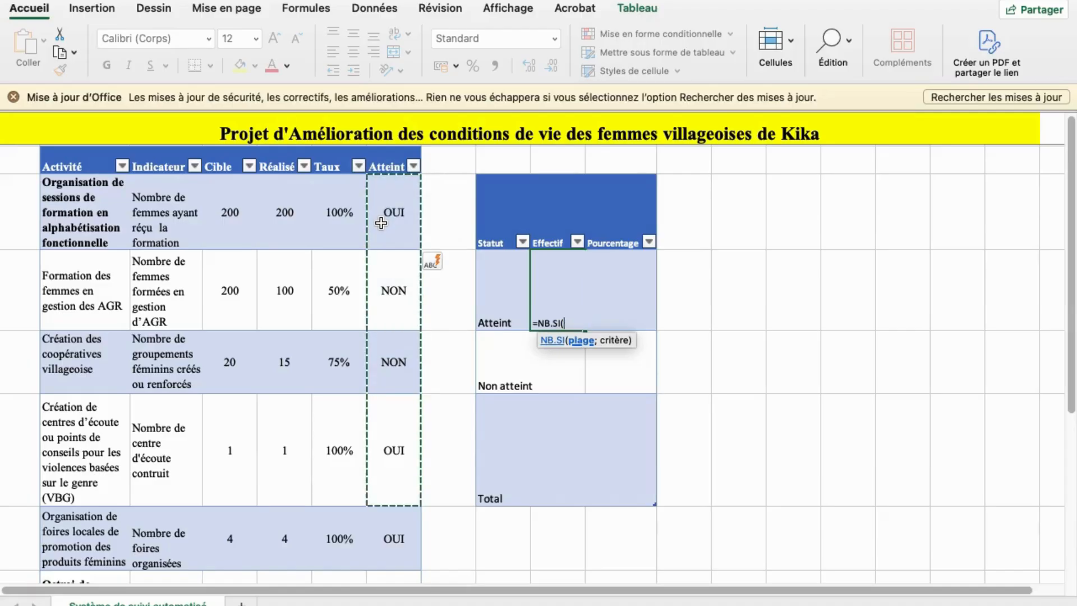
key(shift+Down)
key(shift+Down)
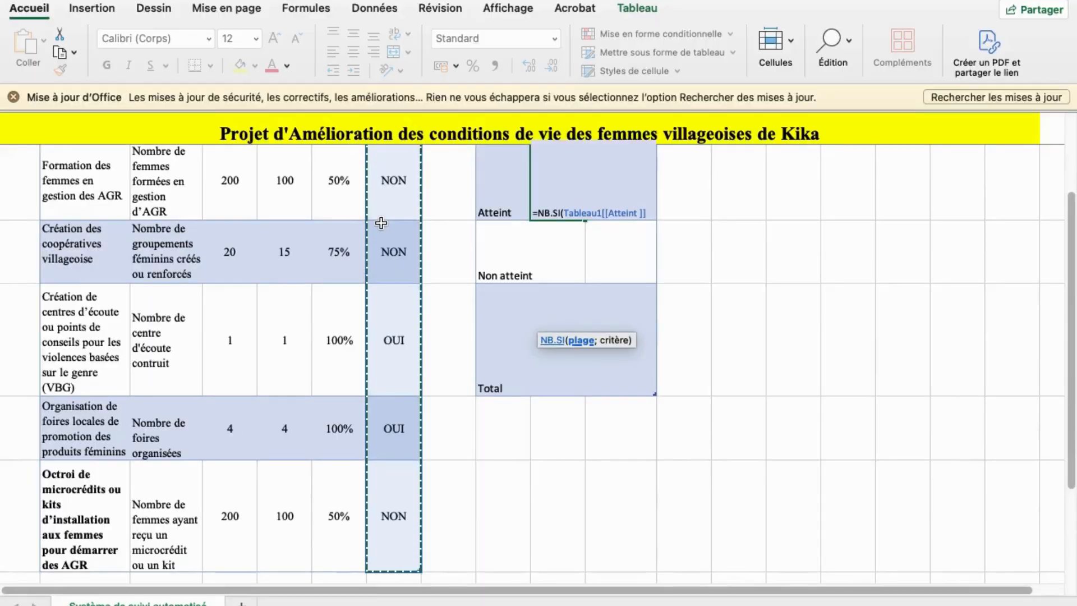
Step: Complete the NB.SI formula in the Atteint row with the criterion "OUI" and commit it
text(;)
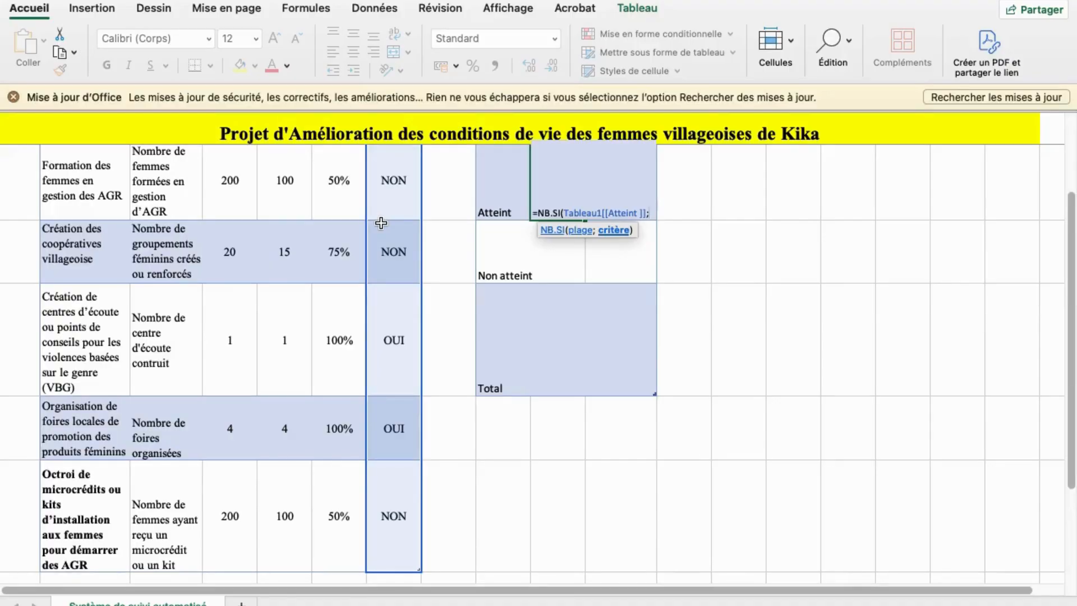
text(ou)
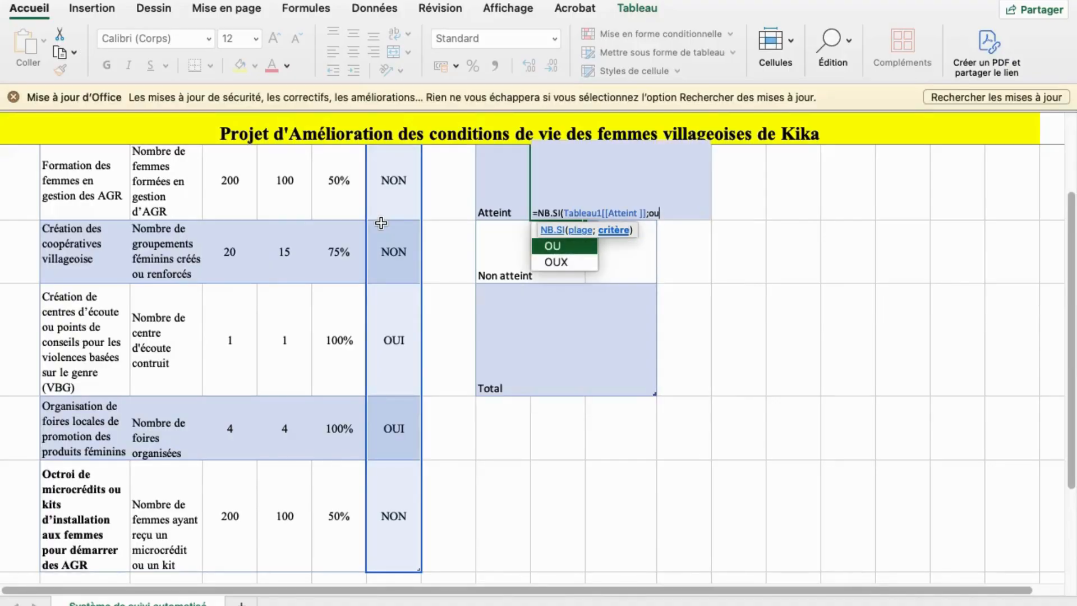
key(BackSpace)
key(BackSpace)
key(BackSpace)
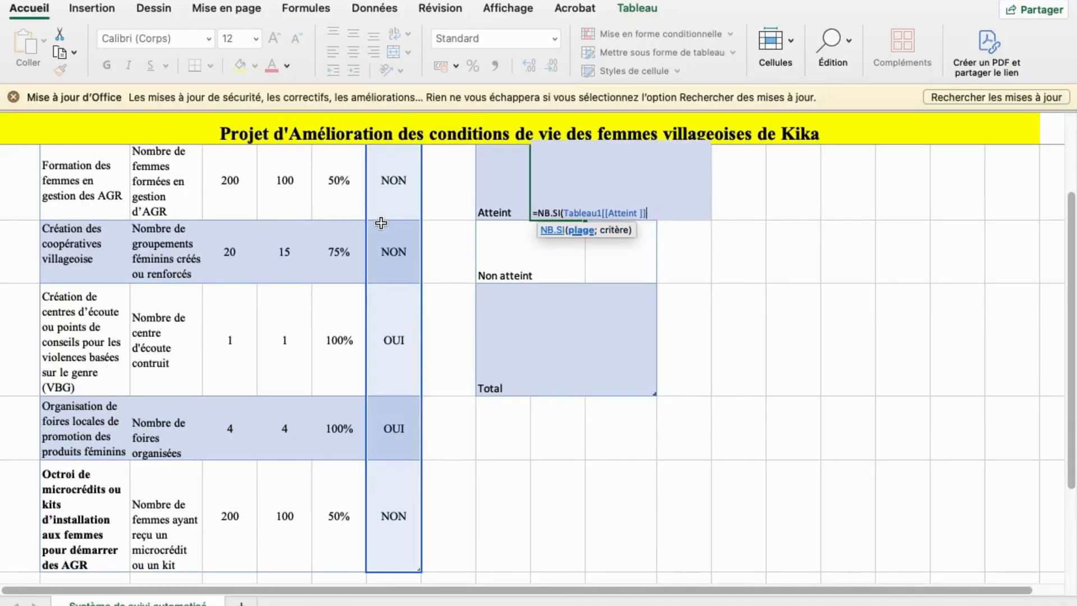
text(;OU)
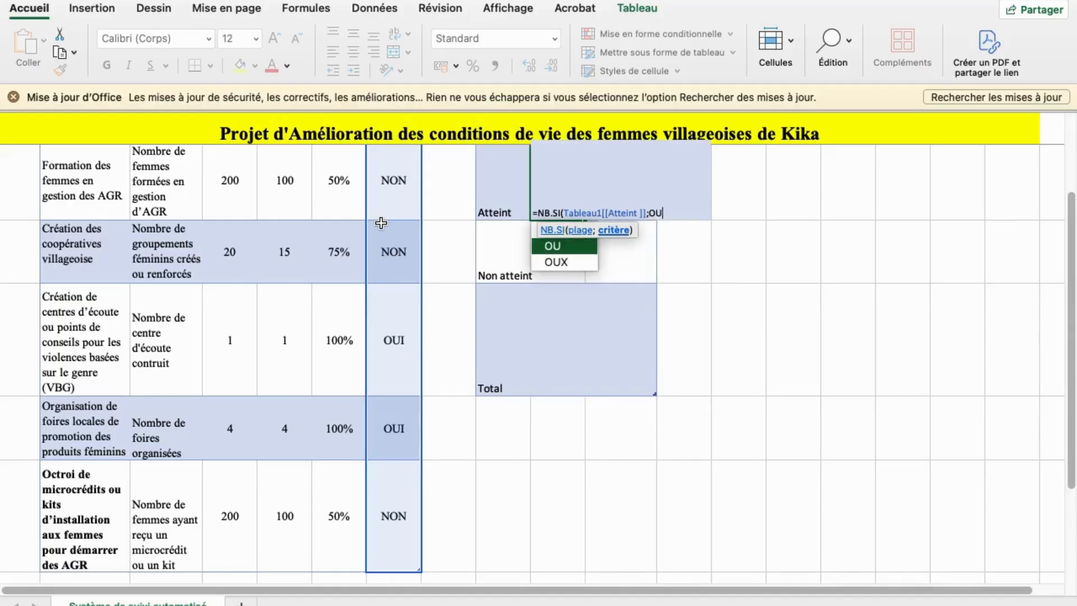
key(BackSpace)
key(BackSpace)
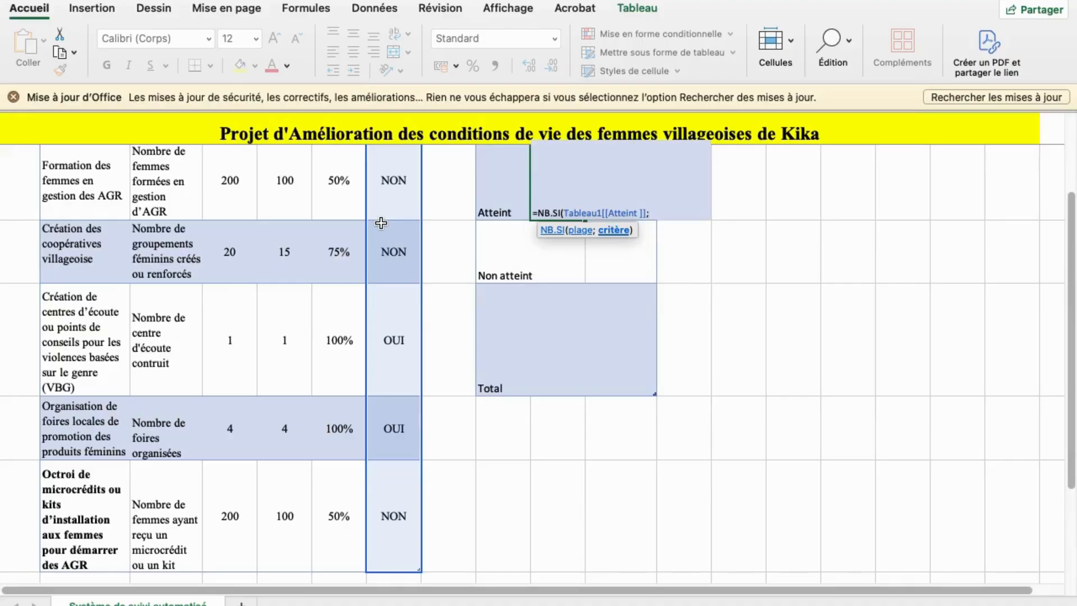
text("OUI"))
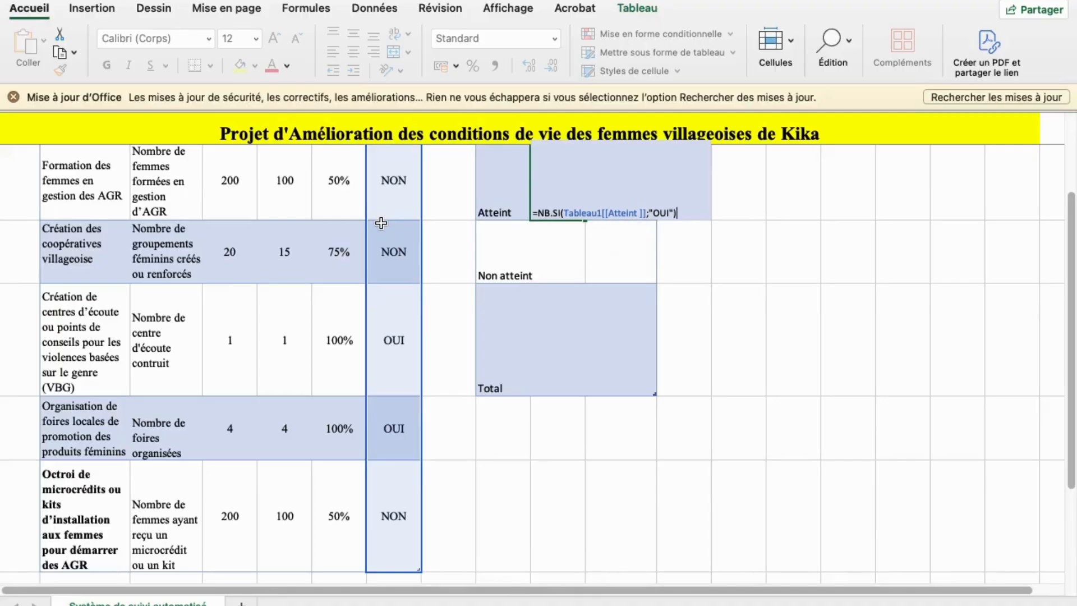
key(Return)
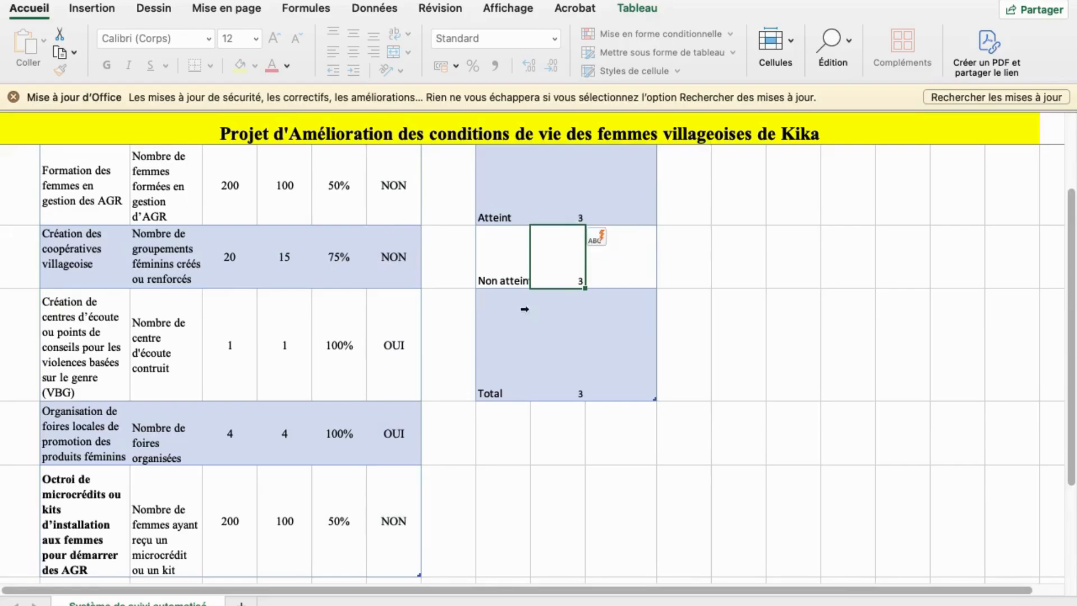
Step: Stop the automatic creation of calculated columns for the Effectif column
scroll(524, 309, up, 2)
scroll(524, 310, up, 1)
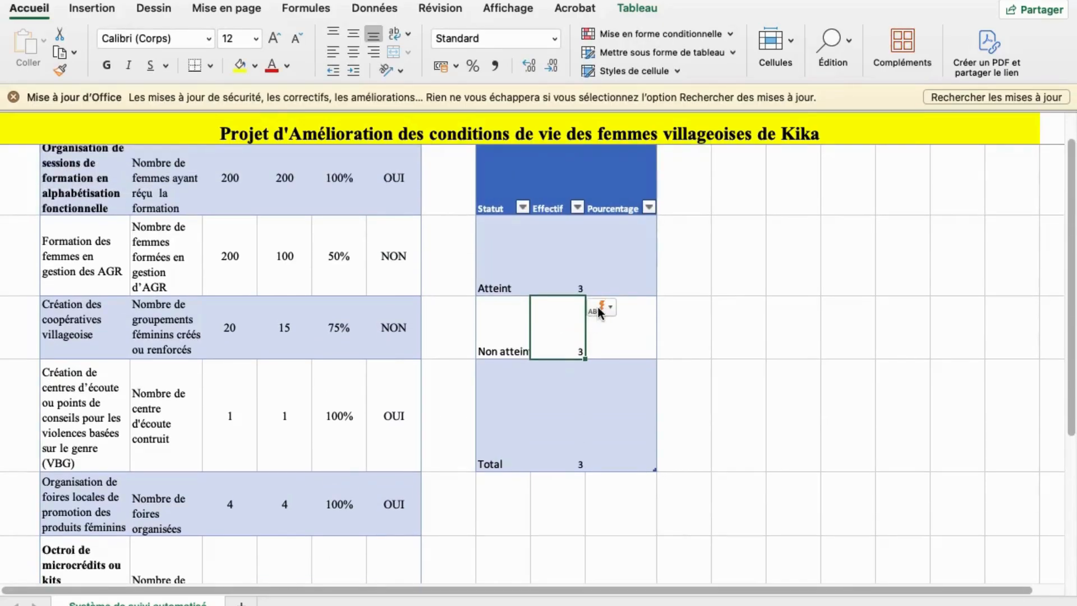
click(597, 308)
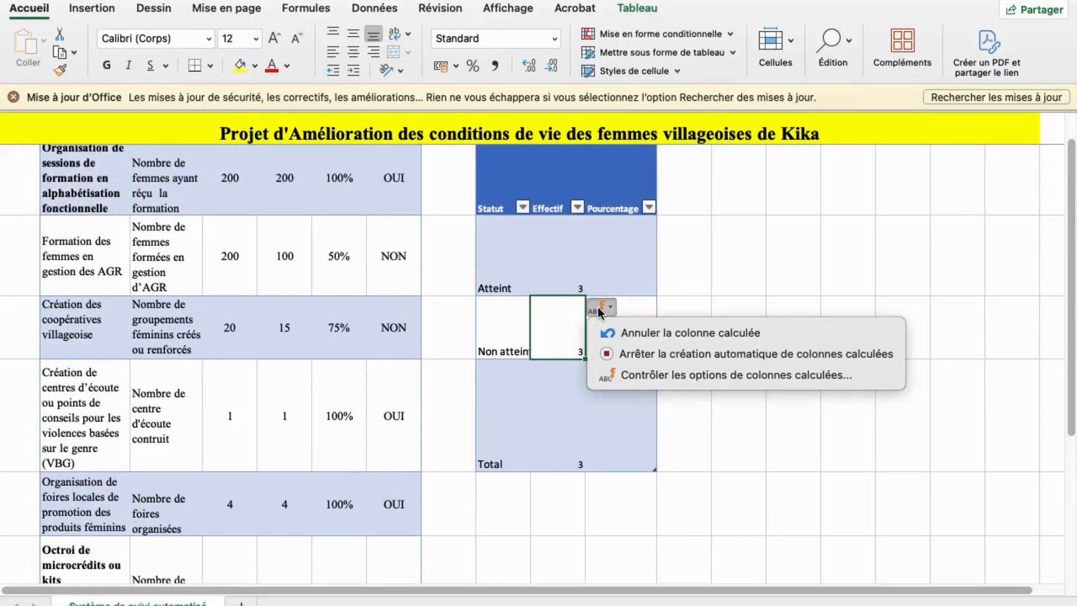
click(715, 351)
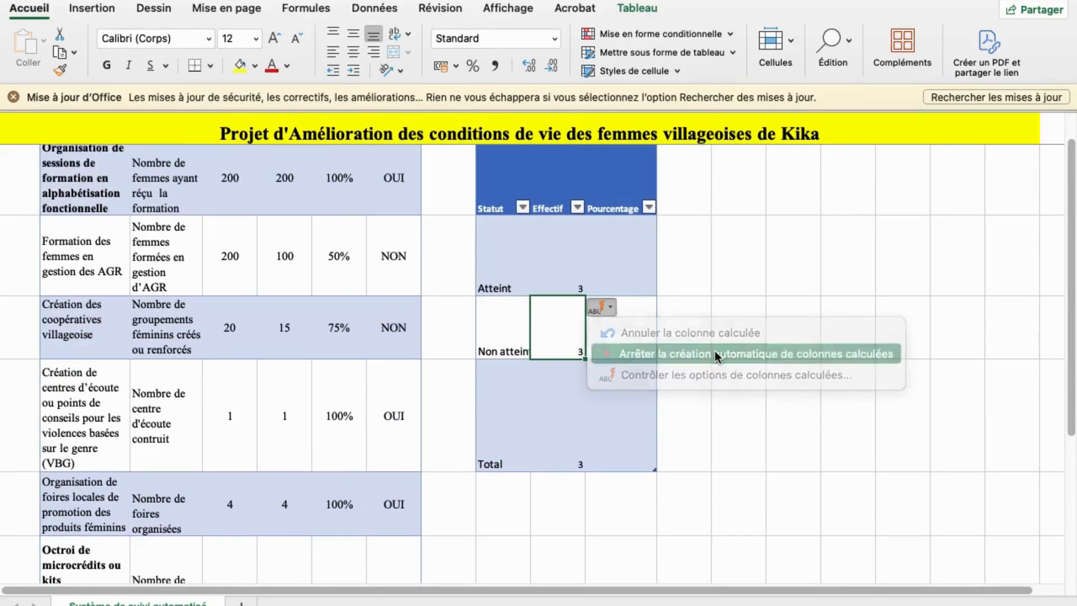
Step: Count the unachieved indicators in the Non atteint row's Effectif cell by reusing the NB.SI formula with the criterion "NON"
click(571, 343)
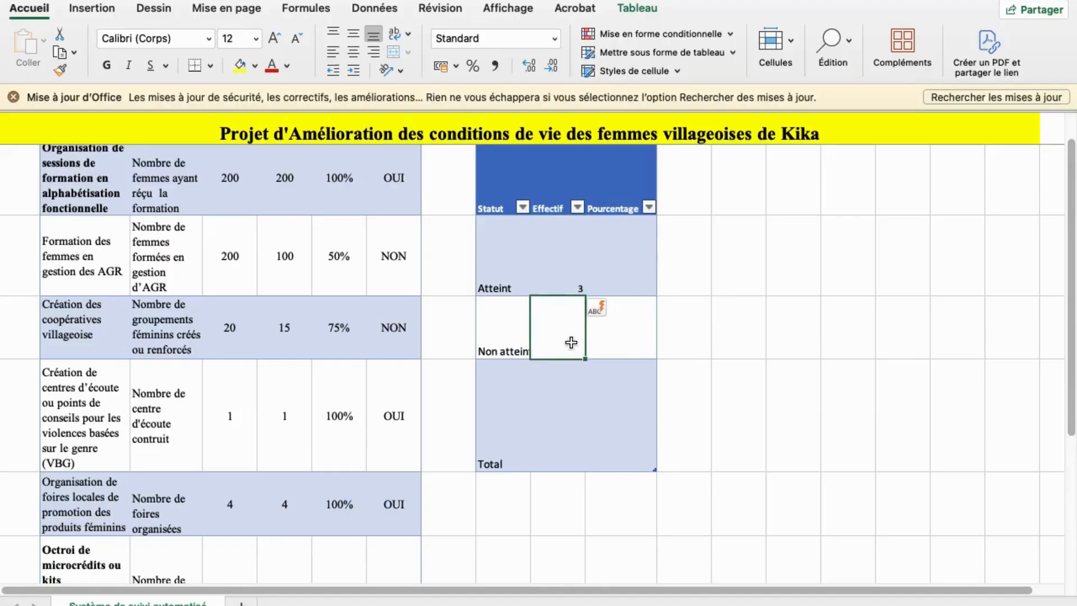
text(=)
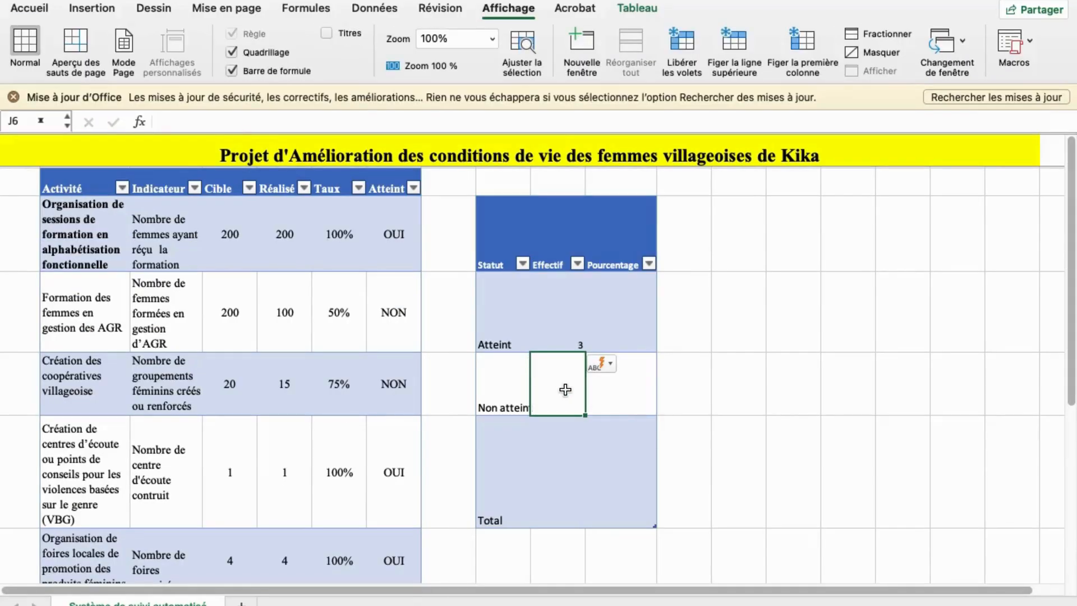
text(=NB.SI(Tableau1[[Atteint ]];"OUI"))
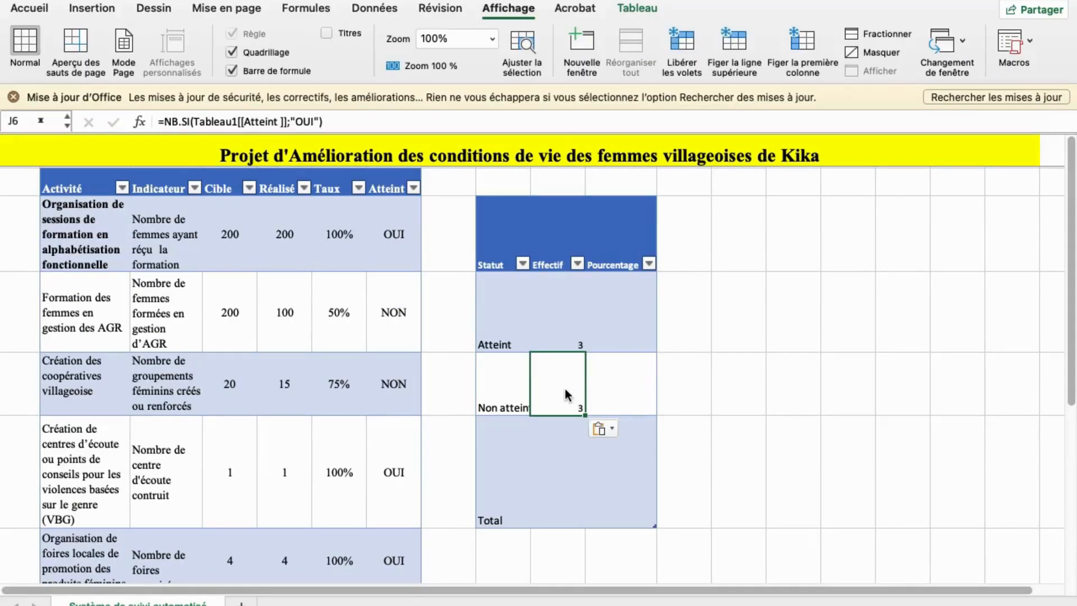
click(312, 121)
key(BackSpace)
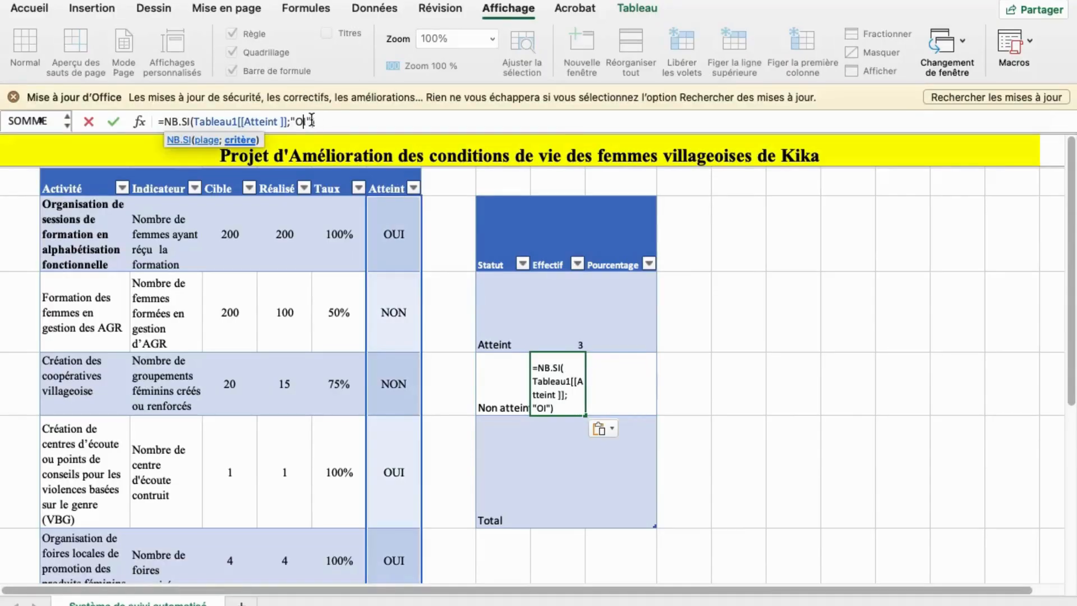
key(BackSpace)
key(Delete)
text(N)
key(BackSpace)
text(NON)
key(Return)
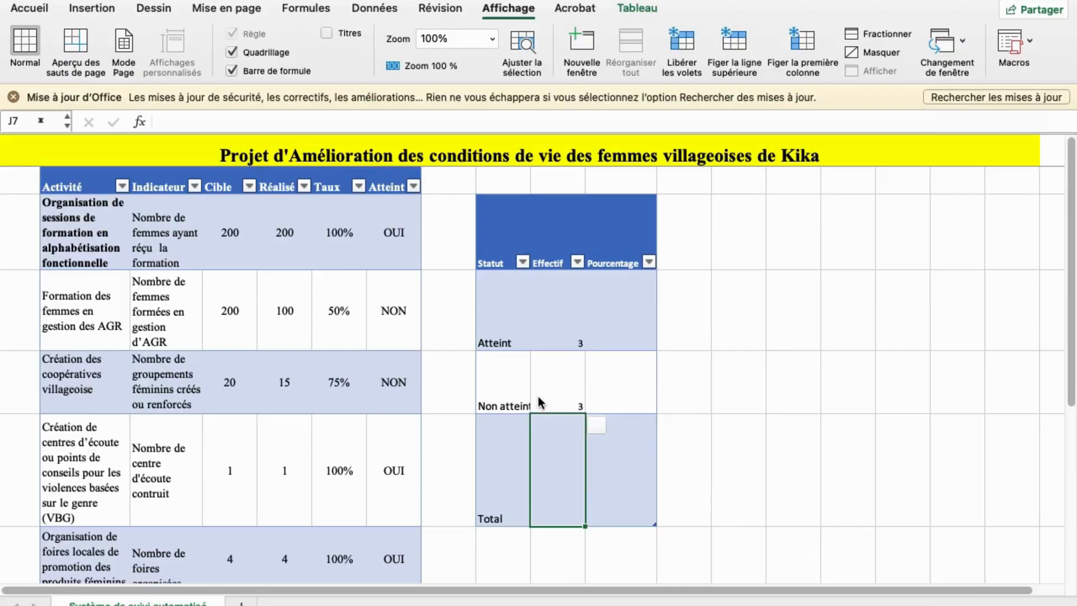
Step: Calculate the Total row's Effectif with the formula =SOMME(J5:J6)
text(=)
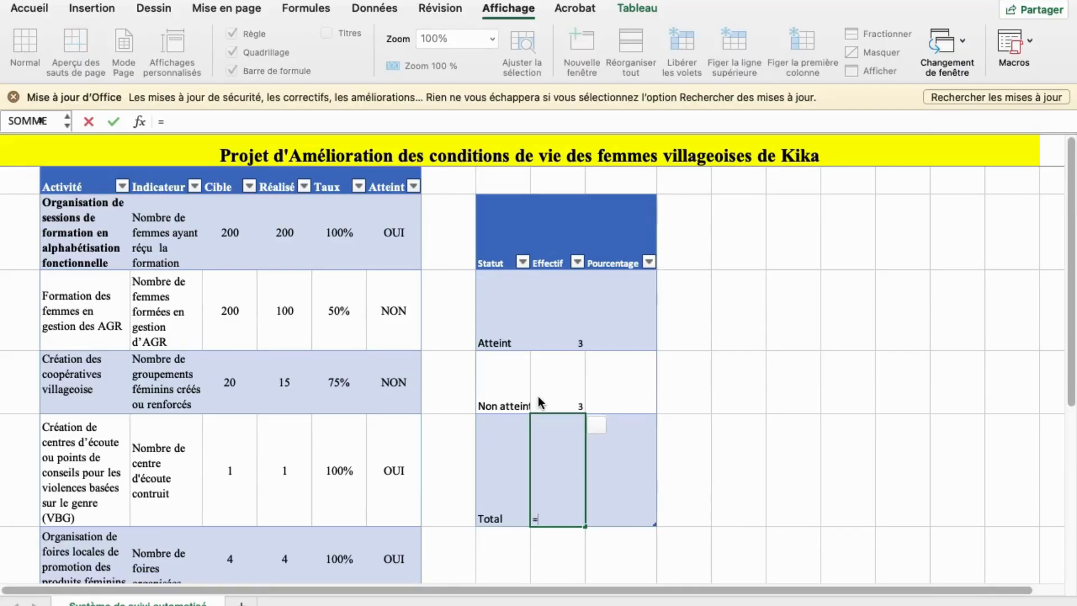
text(so)
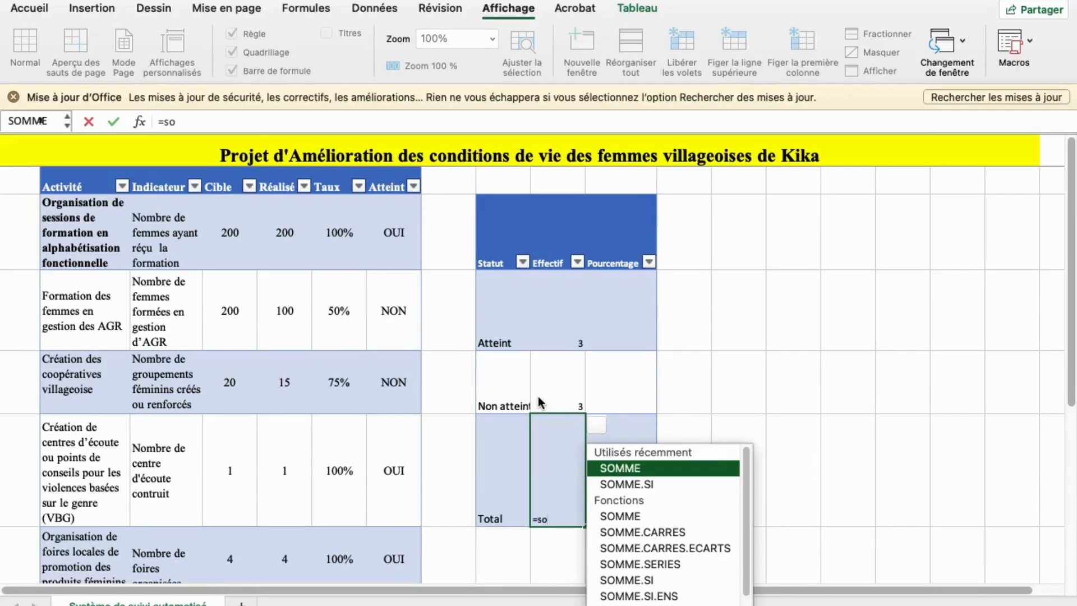
text(;)
key(BackSpace)
text(;;)
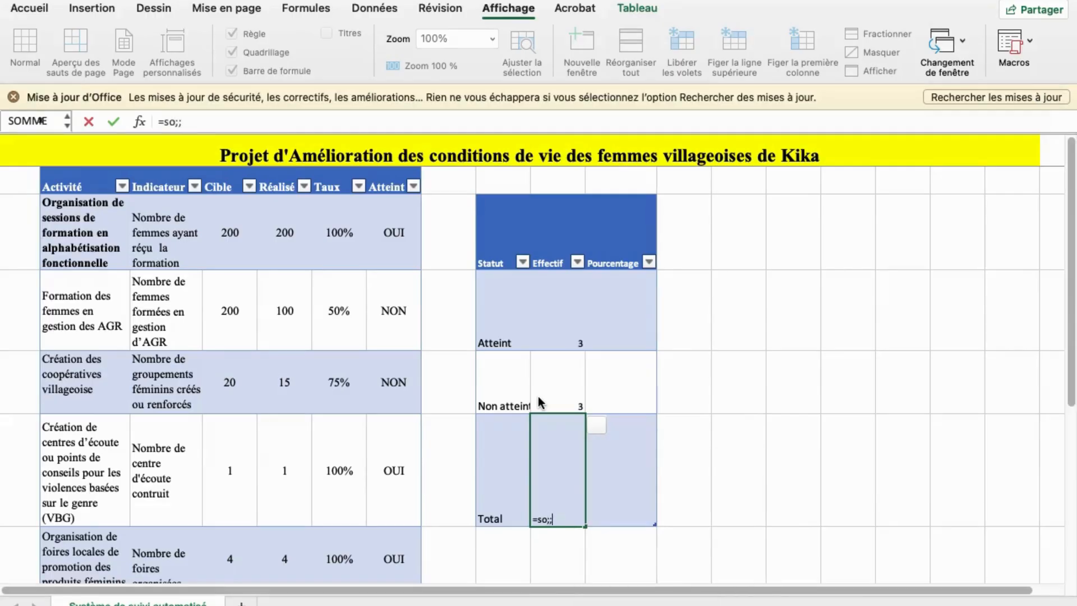
key(BackSpace)
key(BackSpace)
text(mm)
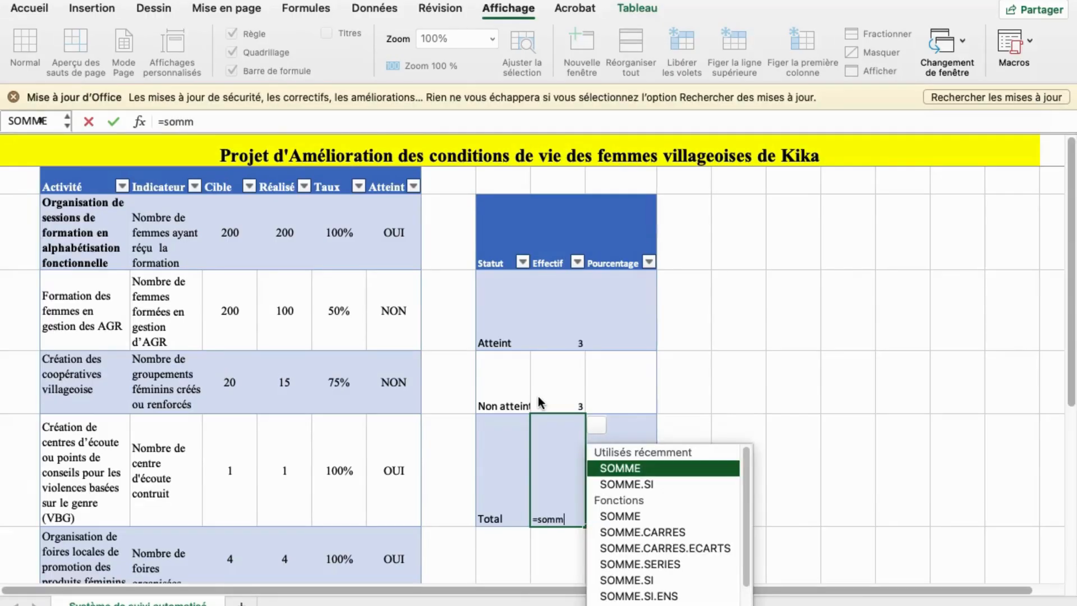
double_click(634, 468)
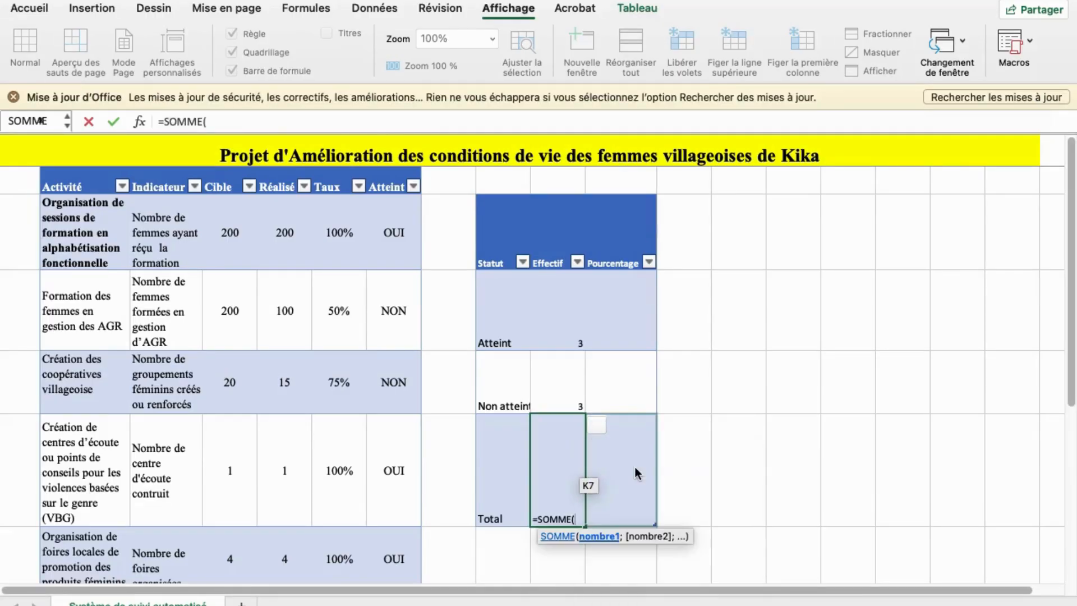
click(562, 317)
key(shift+Down)
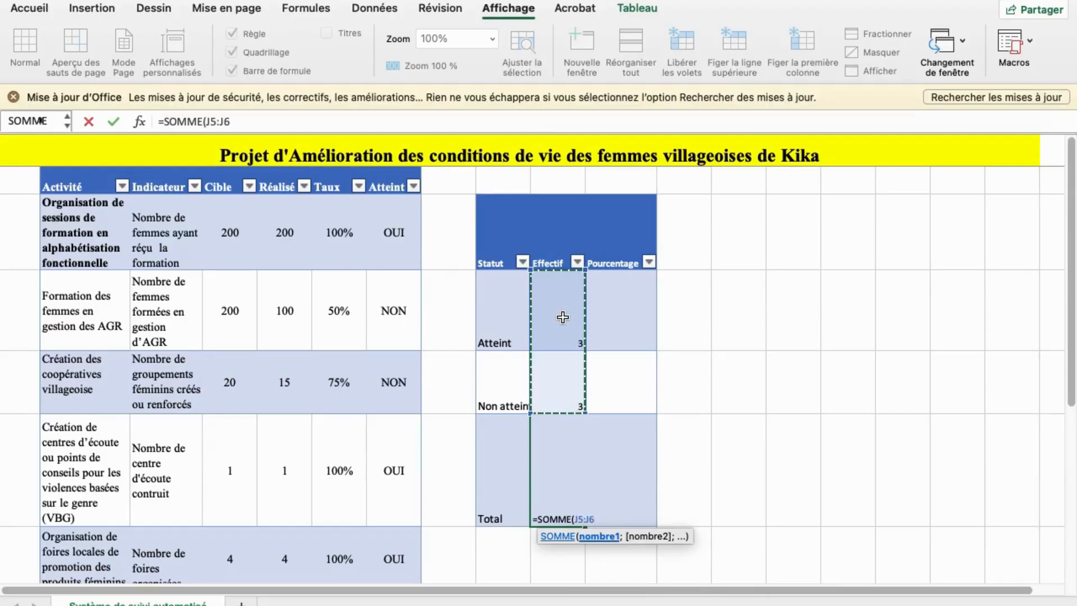
text())
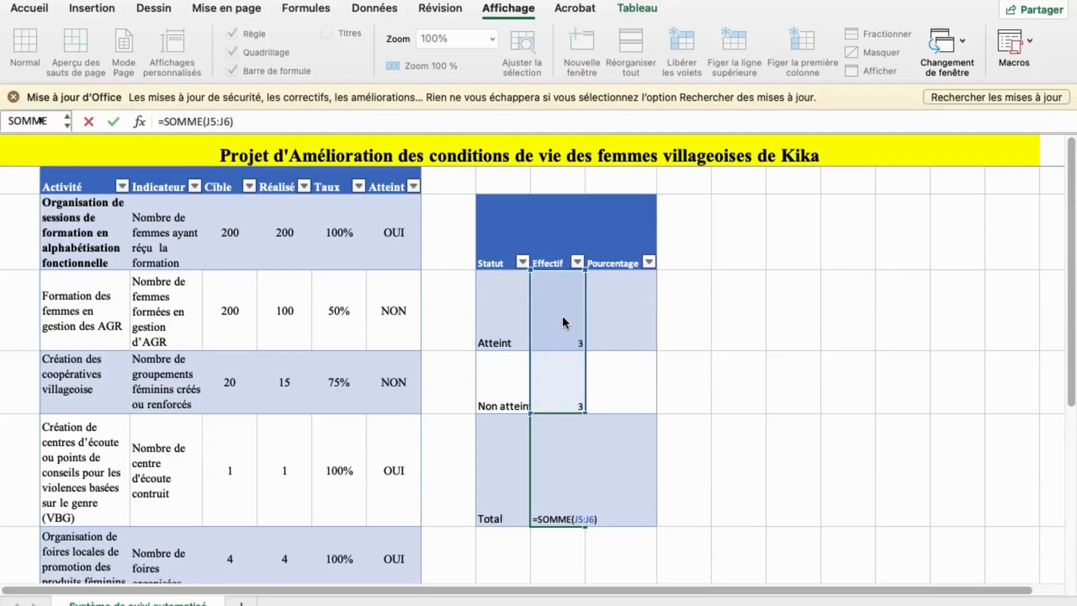
key(Return)
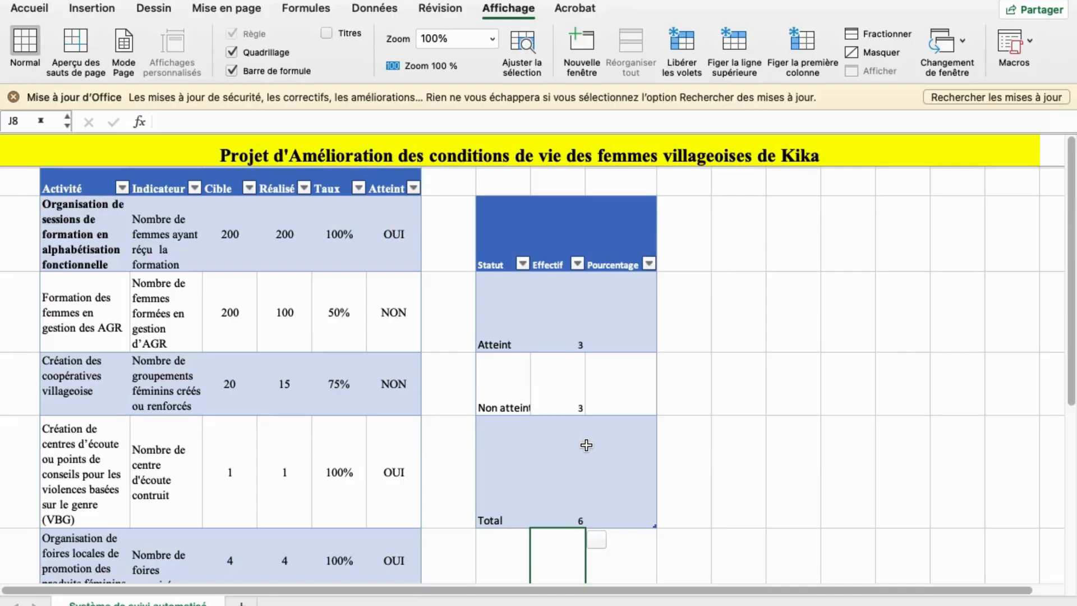
scroll(191, 451, down, 3)
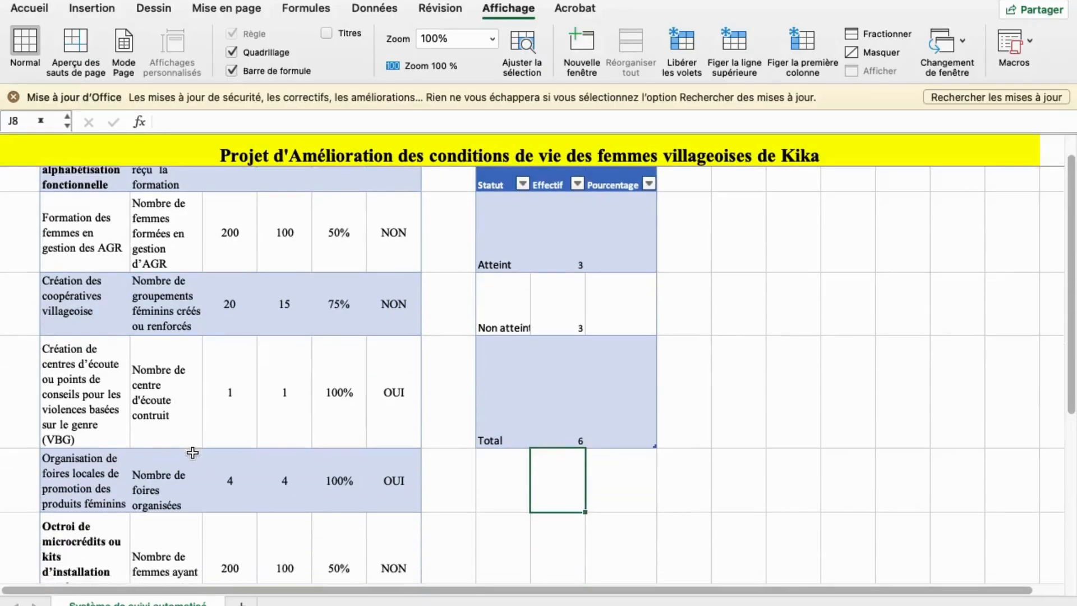
scroll(193, 452, down, 2)
scroll(192, 453, up, 2)
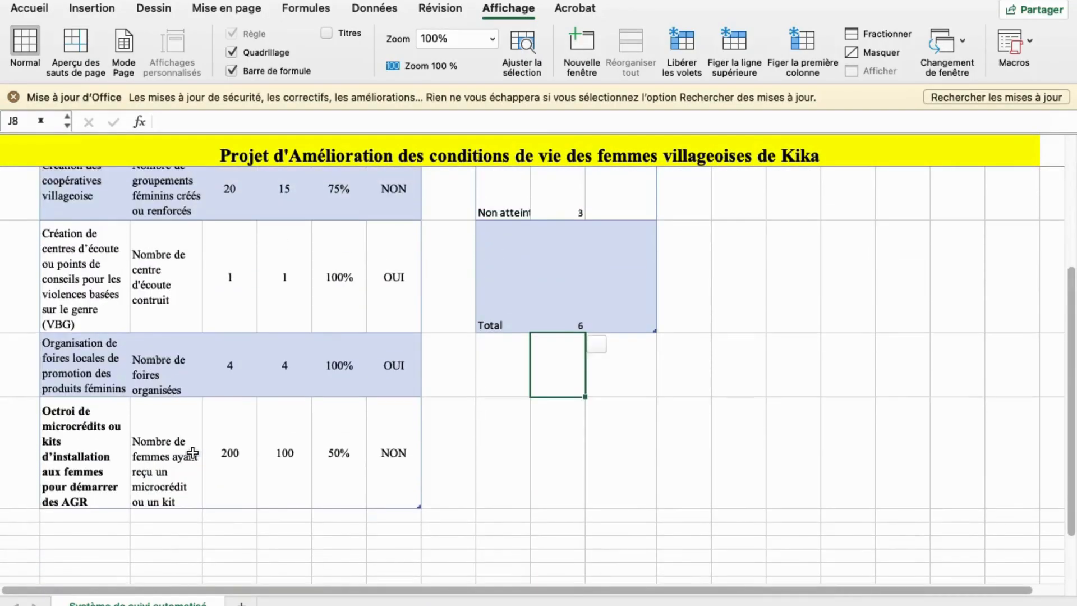
scroll(193, 452, up, 3)
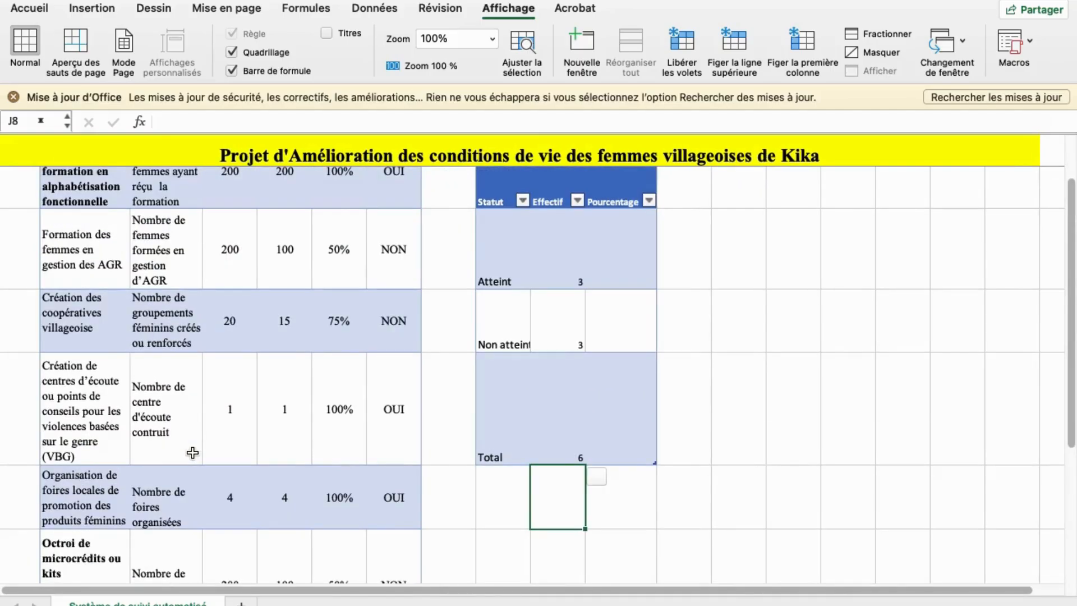
scroll(192, 453, up, 1)
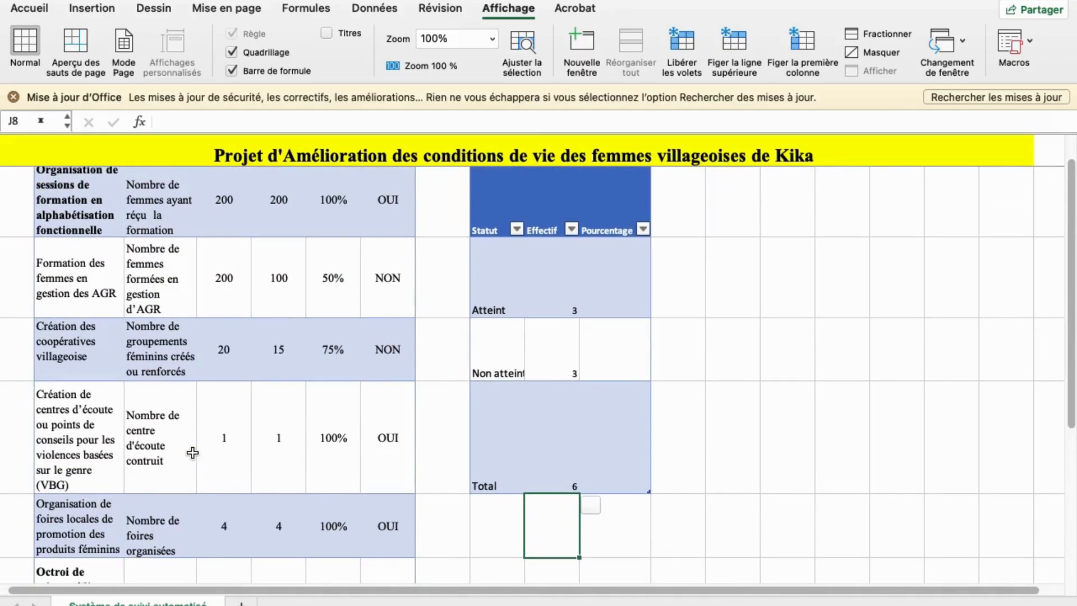
scroll(445, 488, up, 1)
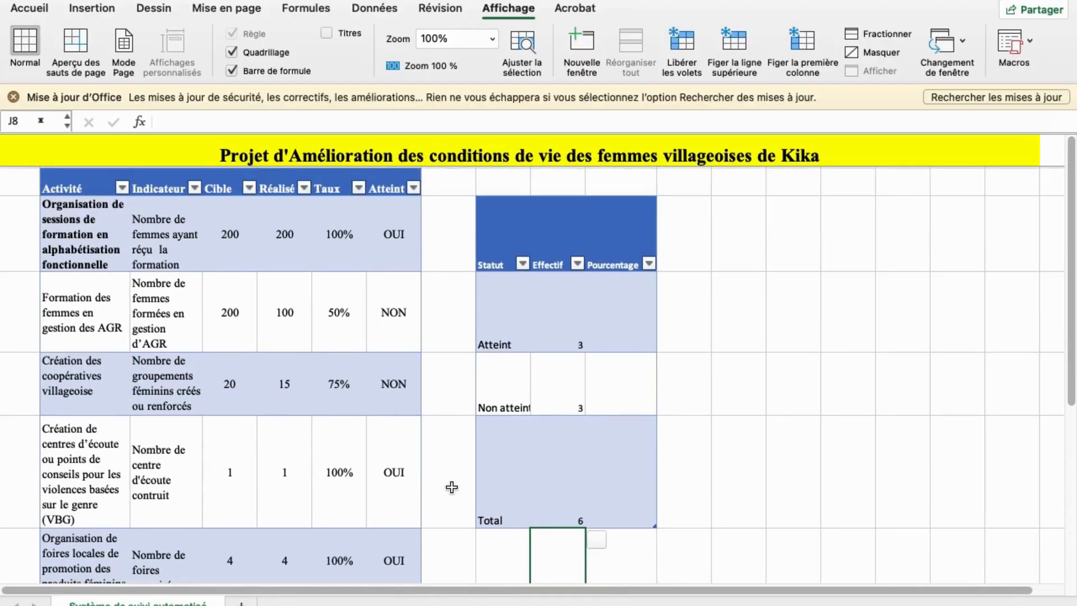
click(629, 314)
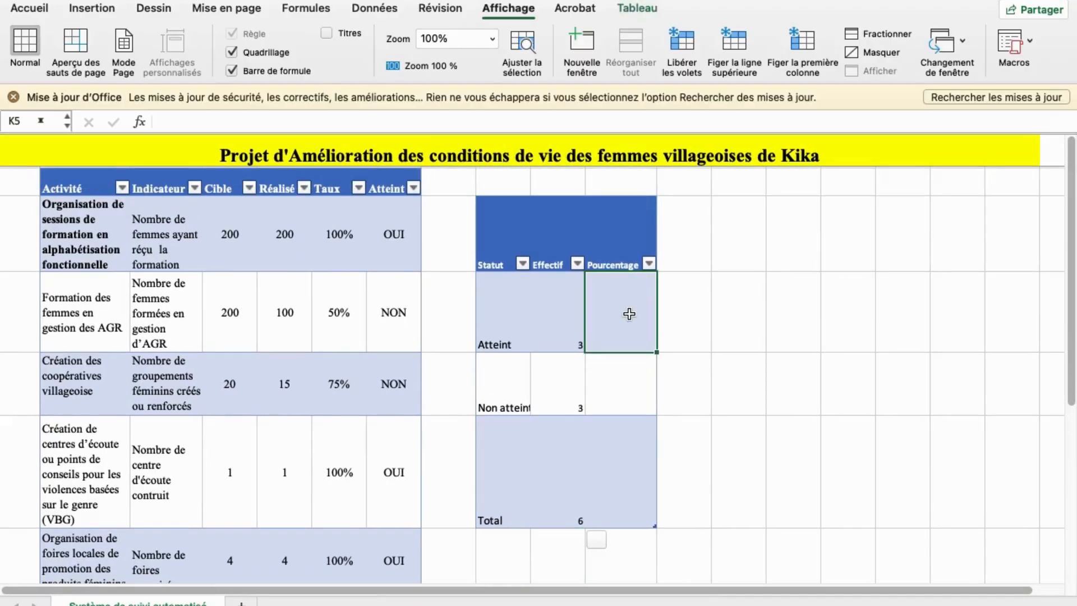
text(=)
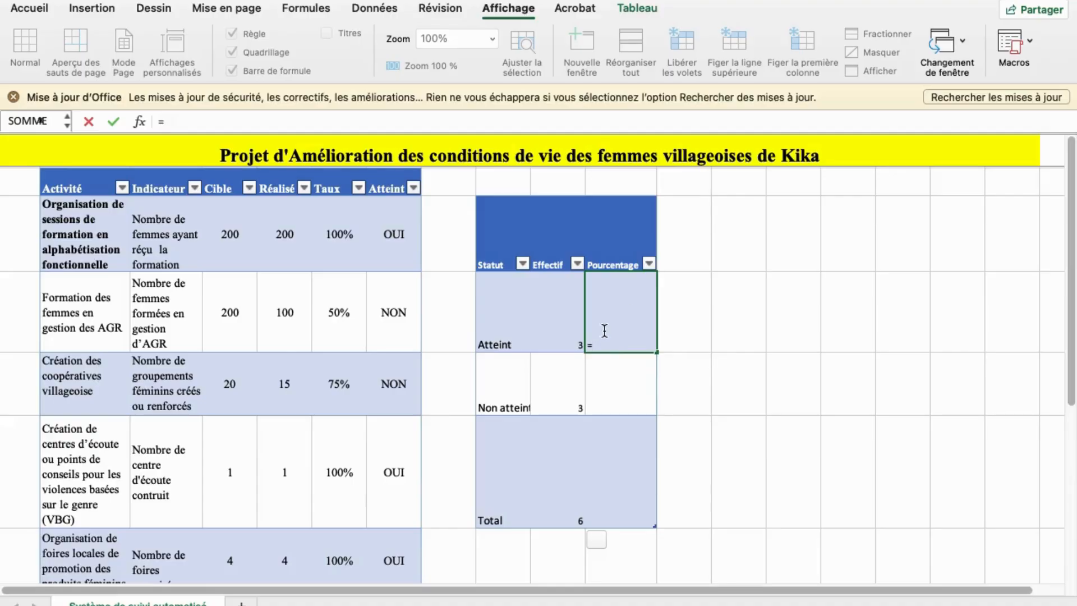
click(576, 333)
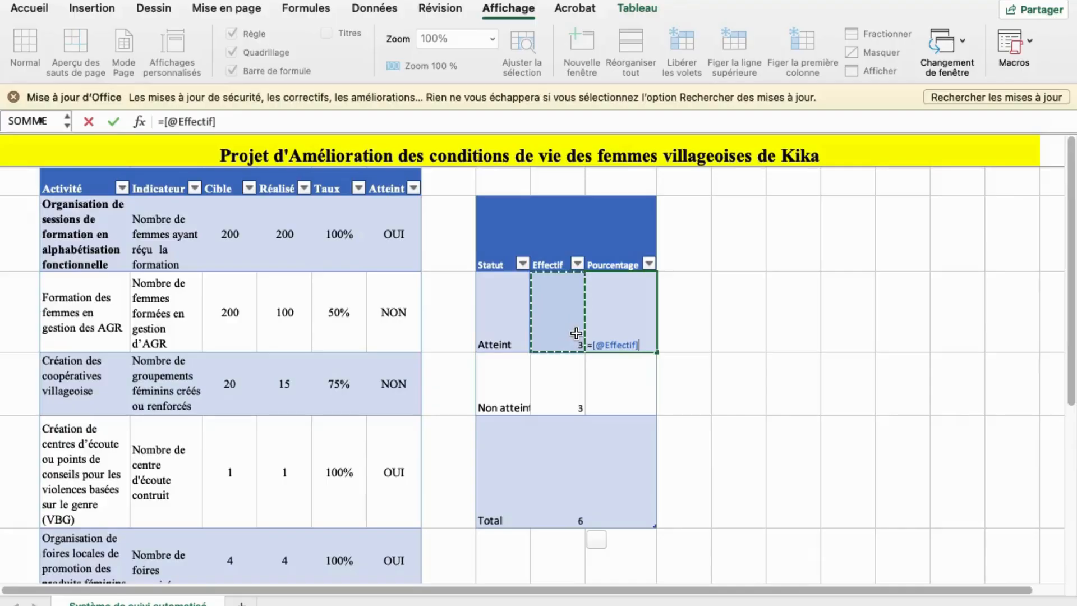
text(/)
click(571, 500)
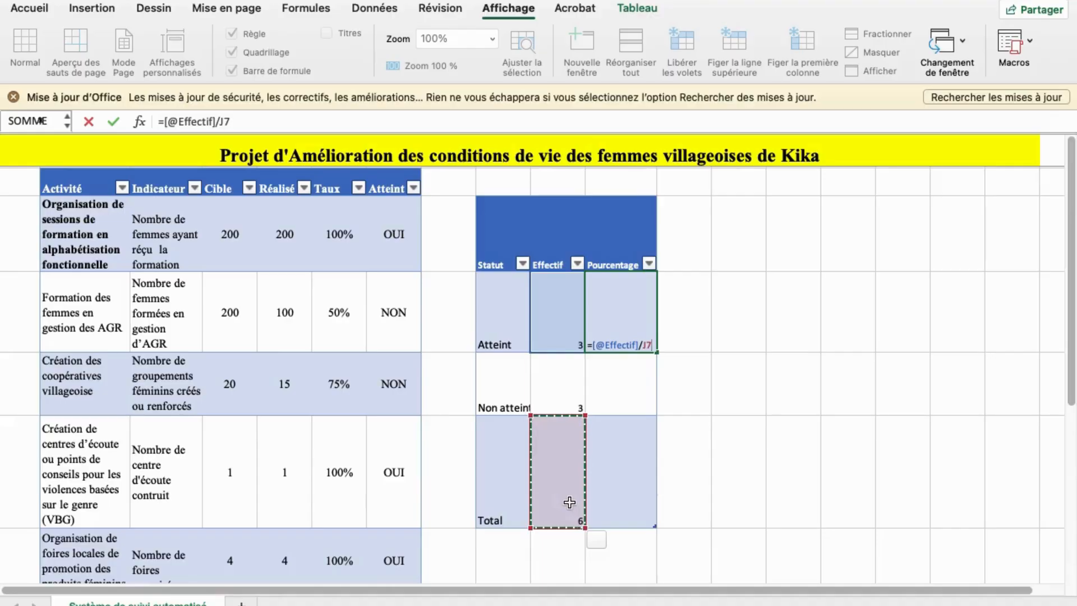
key(Return)
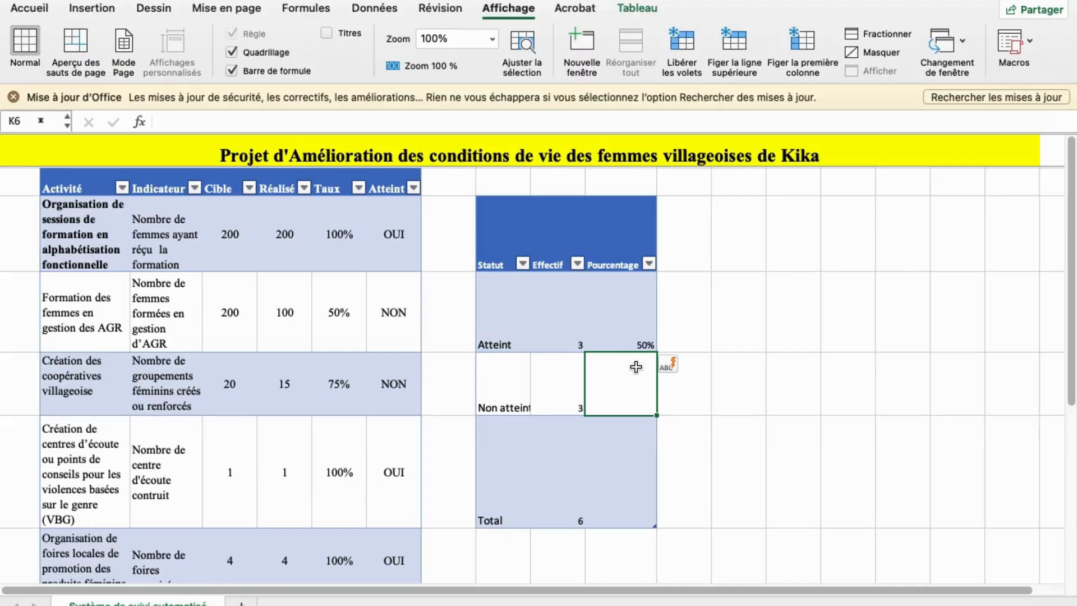
Step: Calculate the Non atteint row's Pourcentage by dividing its Effectif by the Total row's Effectif
text(=)
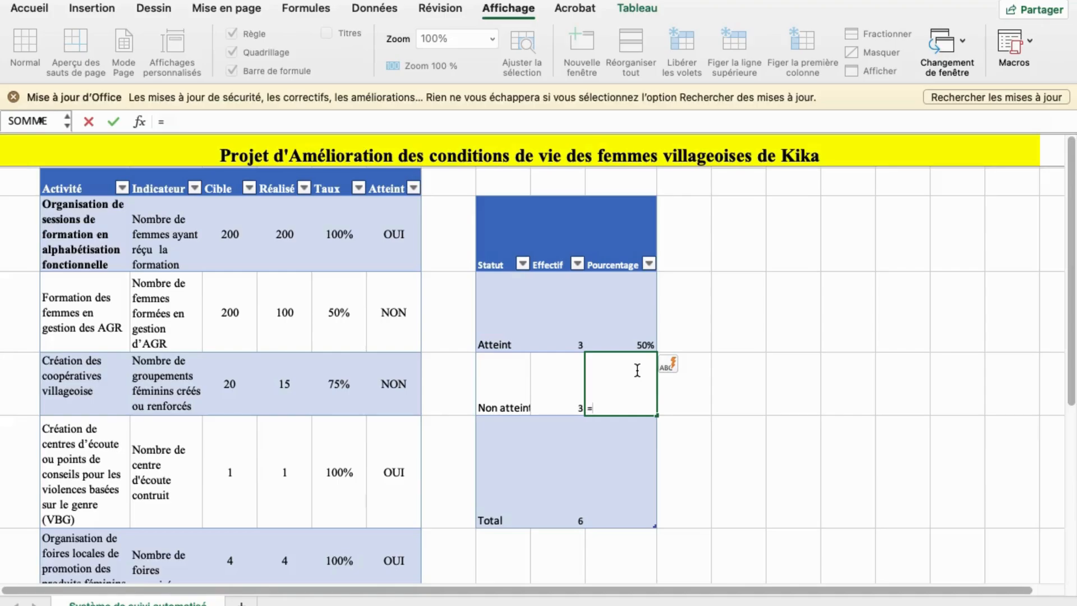
click(559, 393)
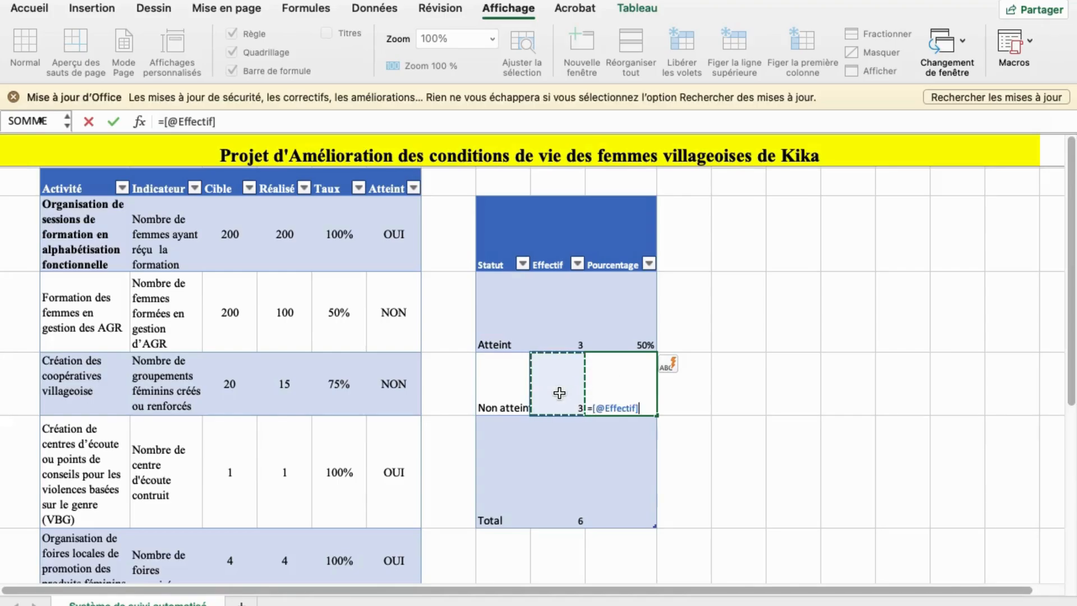
text(/)
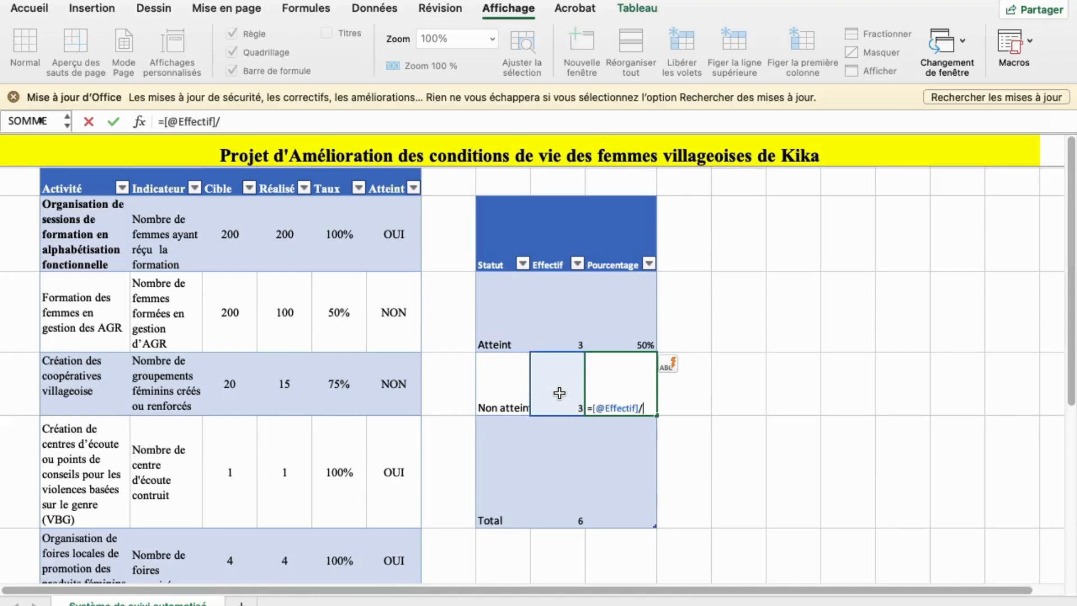
click(577, 512)
key(Return)
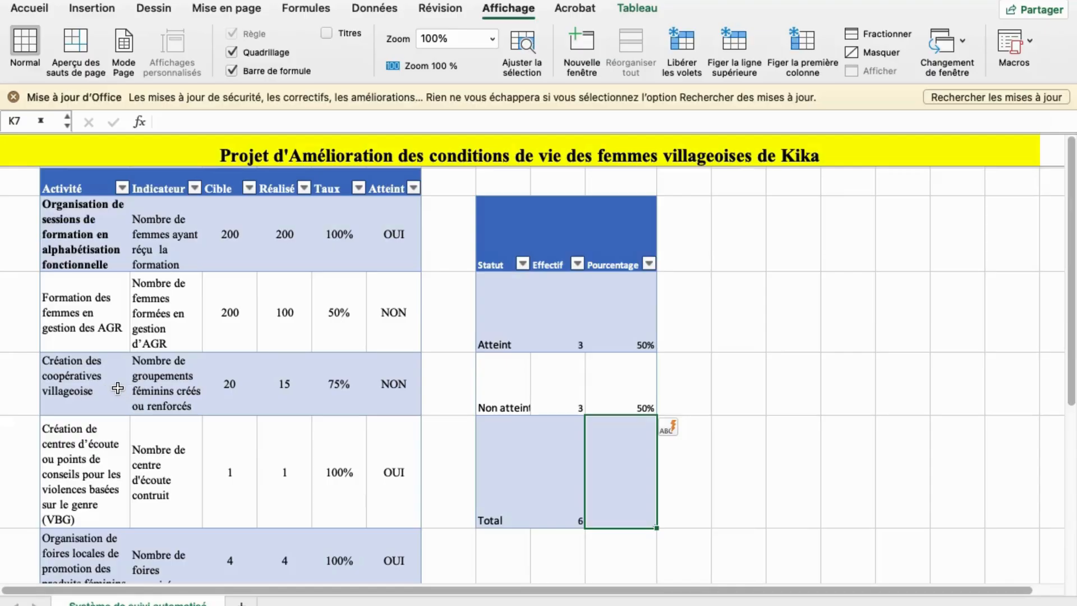
Step: Set the Réalisé value of the village cooperatives activity to 20 and check the Atteint row's Effectif and Pourcentage formulas
click(288, 376)
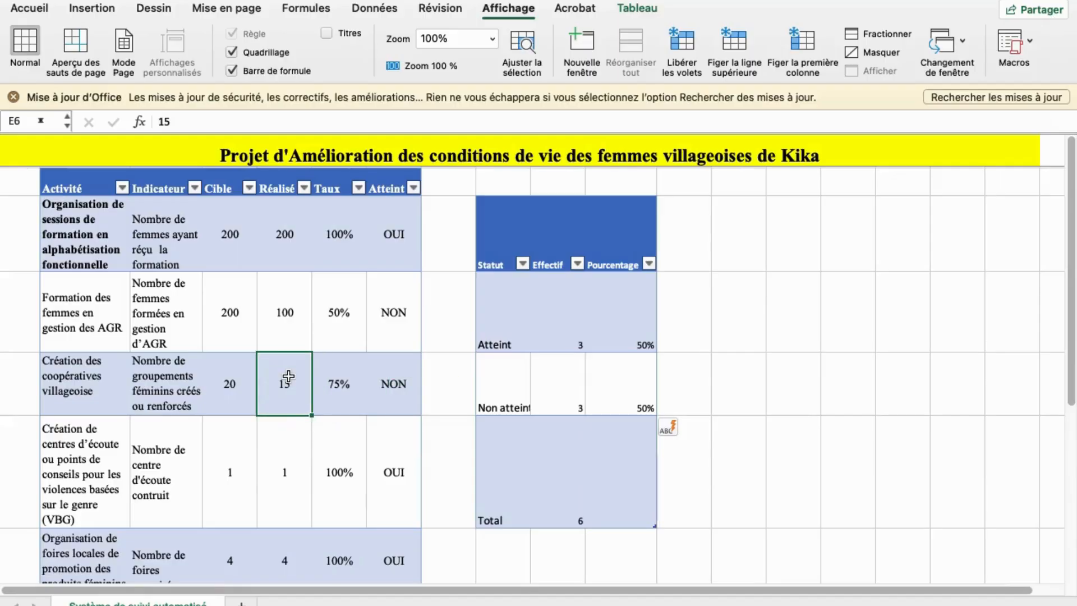
text(2)
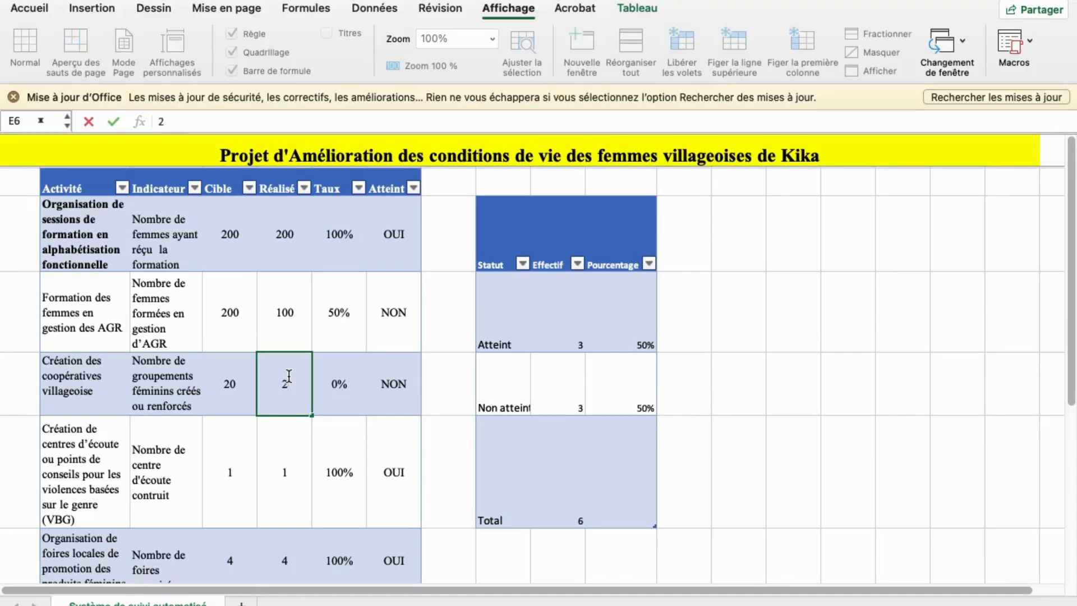
text(0)
key(Return)
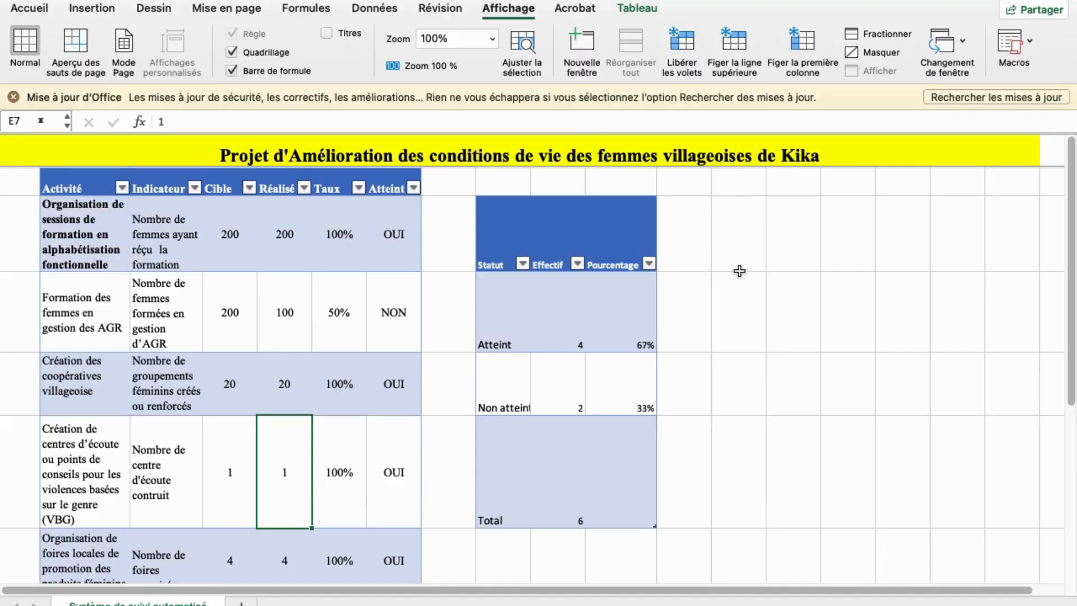
click(566, 337)
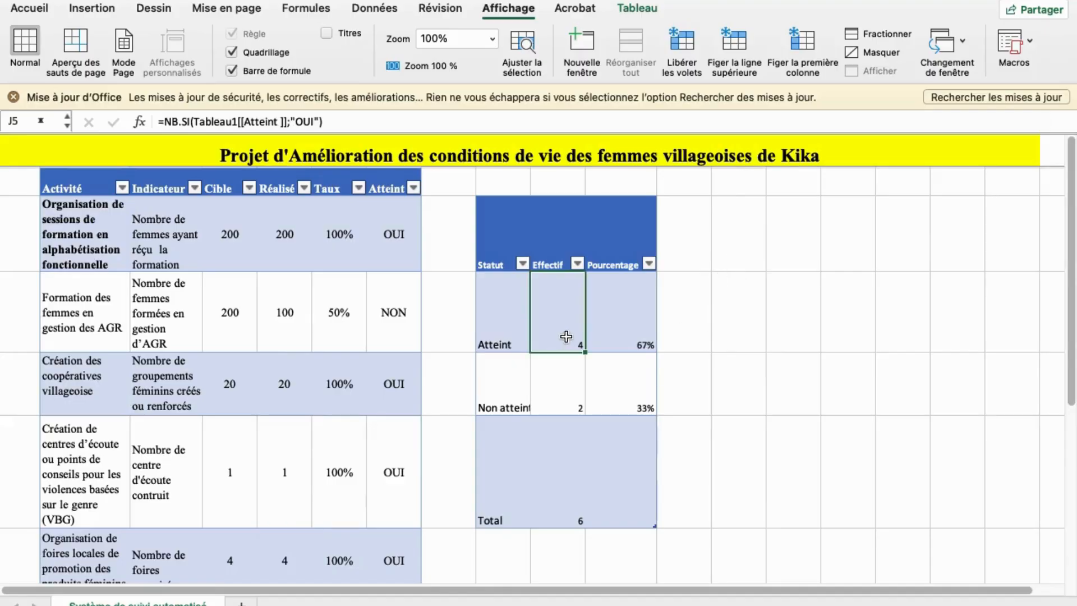
click(620, 337)
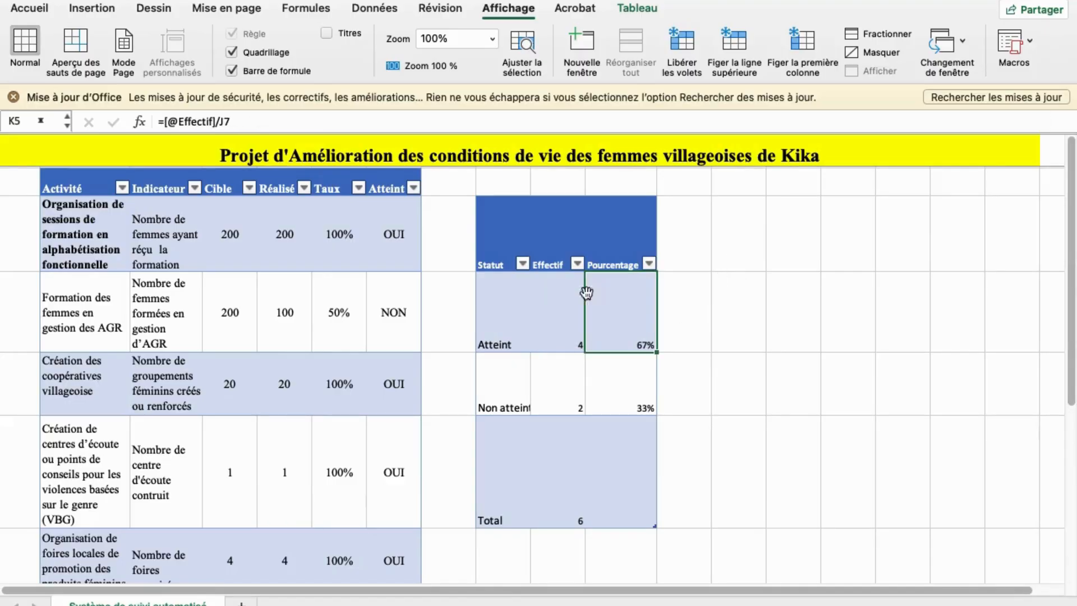
Step: Insert a 2D pie chart from the summary table's header, Atteint and Non atteint rows across all three columns
click(500, 223)
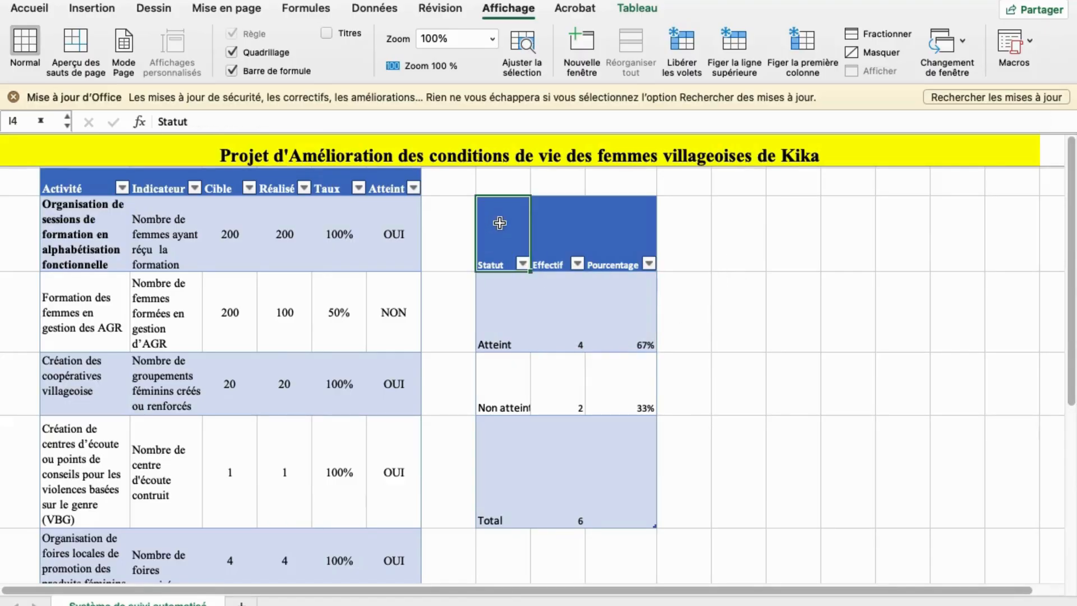
key(shift+Down)
key(shift+Right)
key(shift+Right)
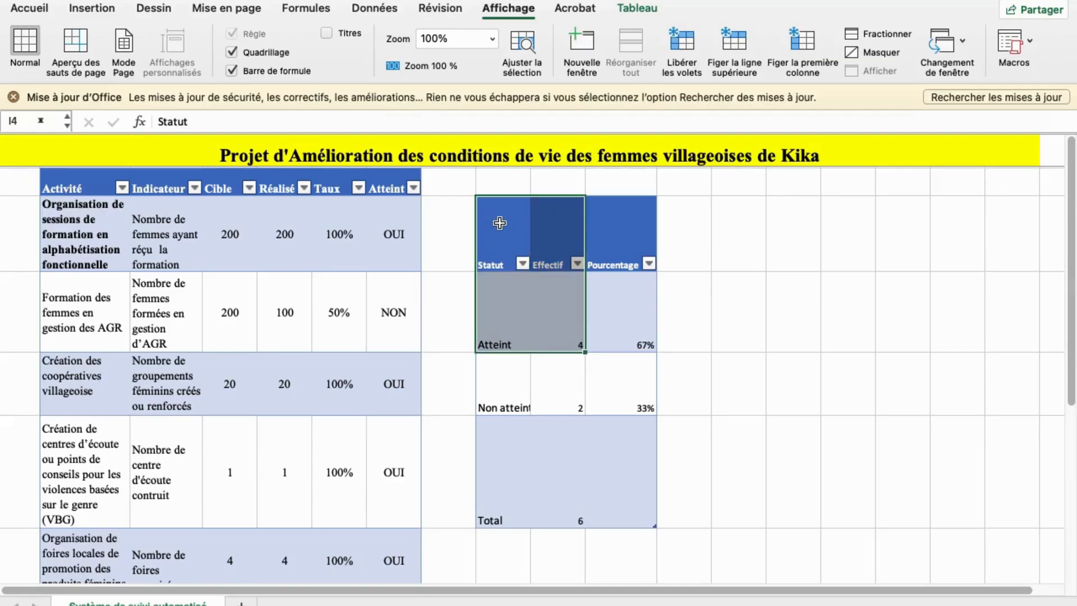
key(shift+Down)
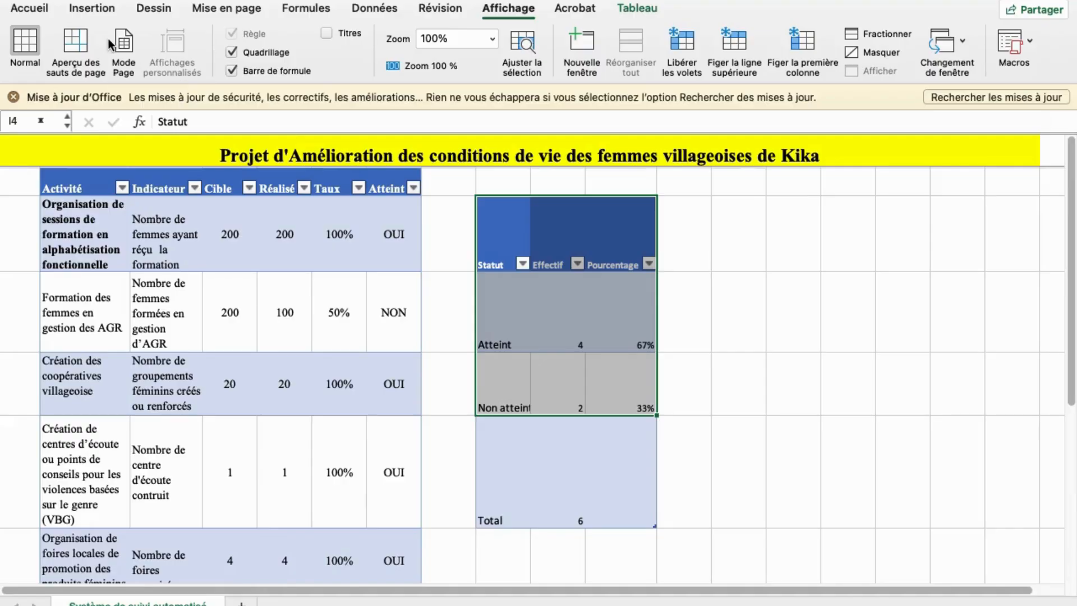
click(86, 15)
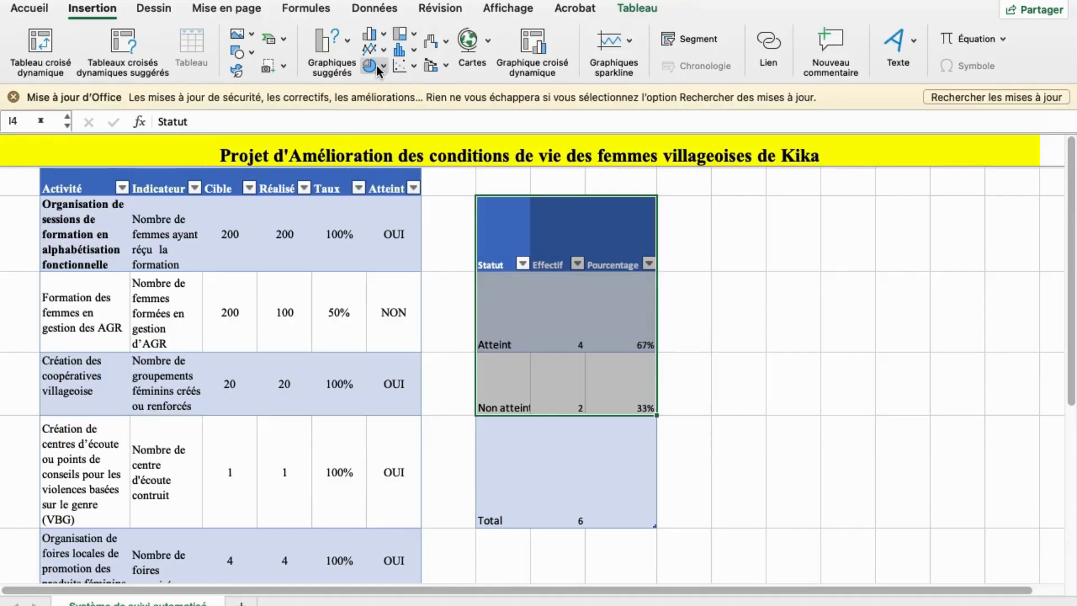
click(378, 66)
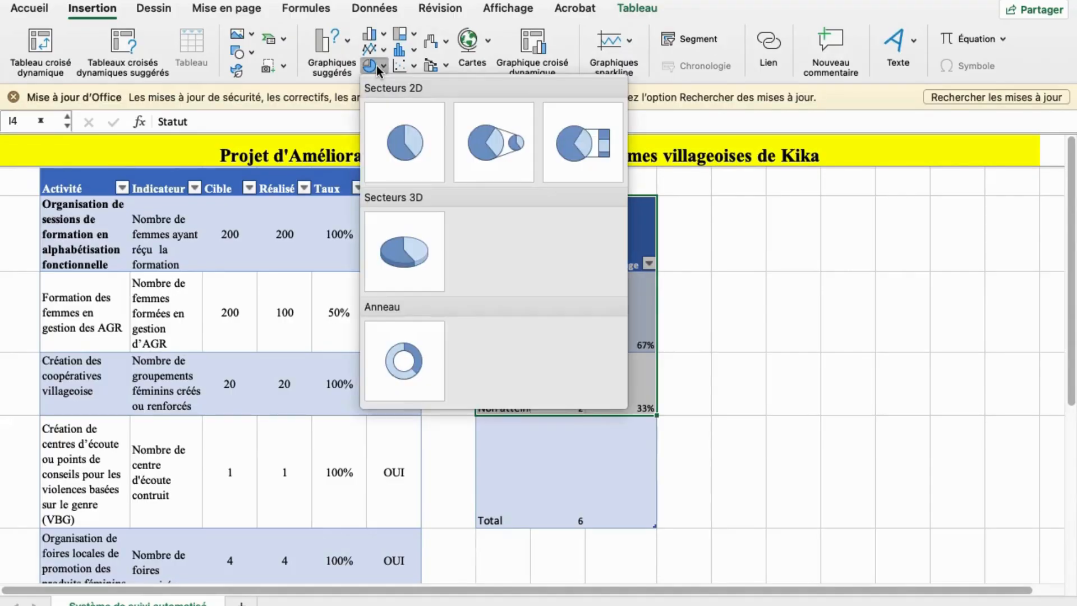
click(413, 145)
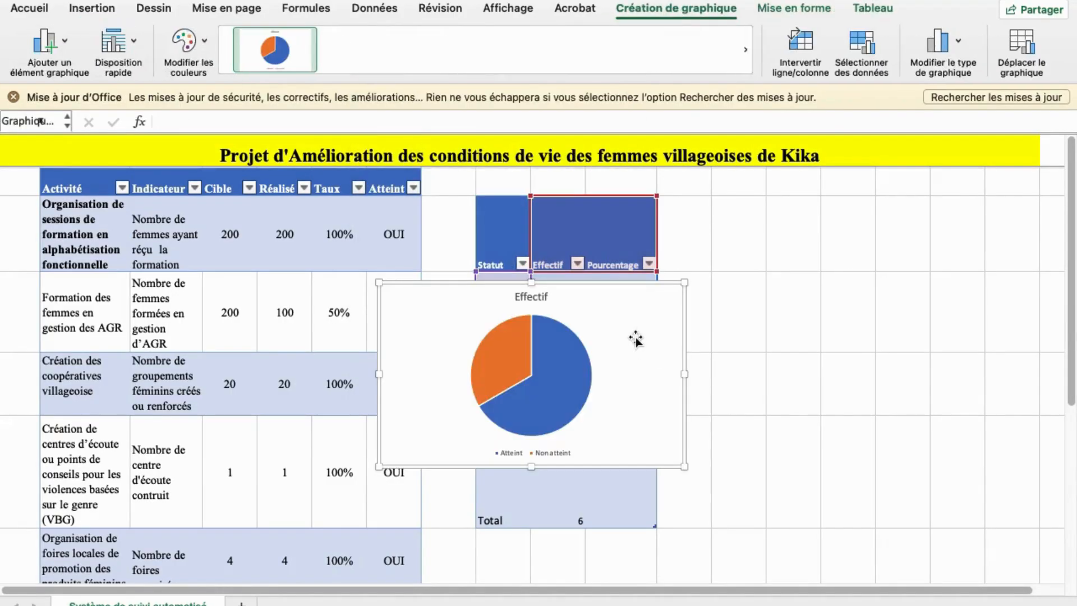
Step: Move the pie chart beside the summary table and enlarge it to fill the empty area below the project title
drag(635, 339, 983, 297)
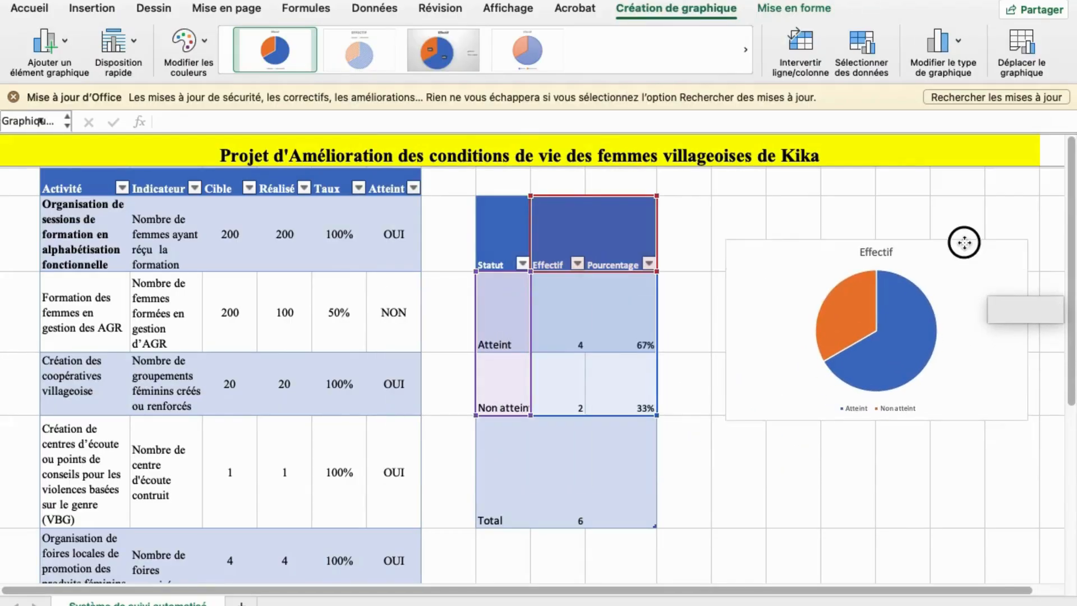
drag(963, 242, 956, 221)
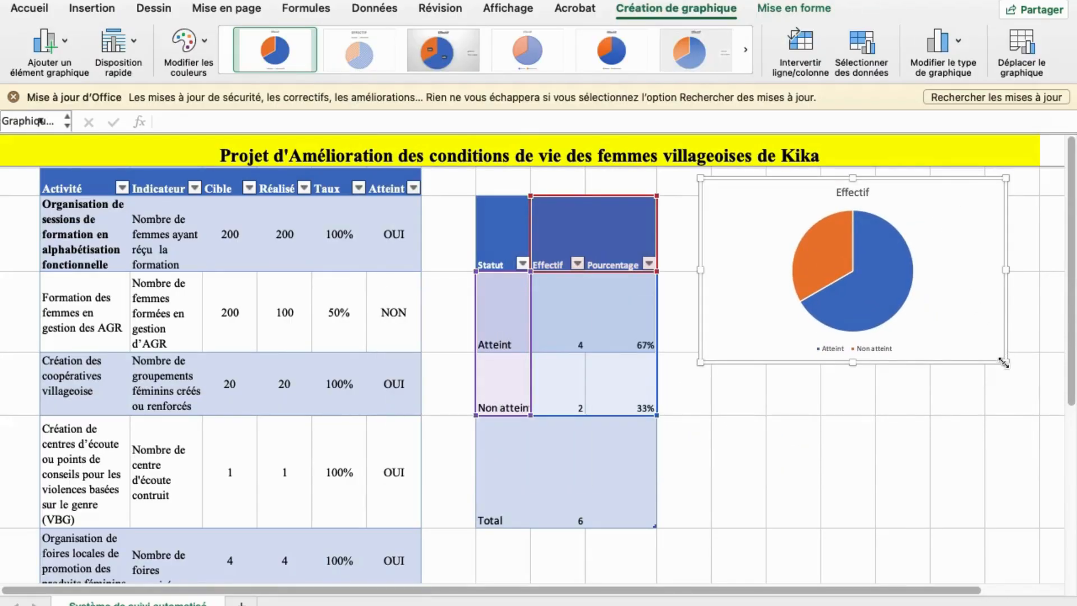
drag(1004, 363, 1050, 557)
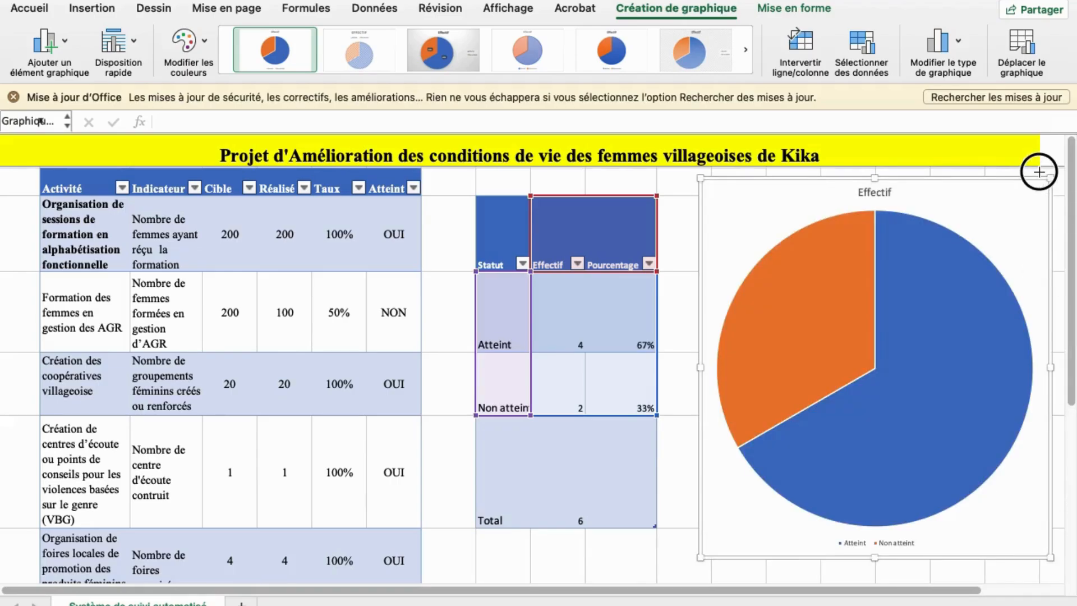
drag(1039, 172, 1031, 163)
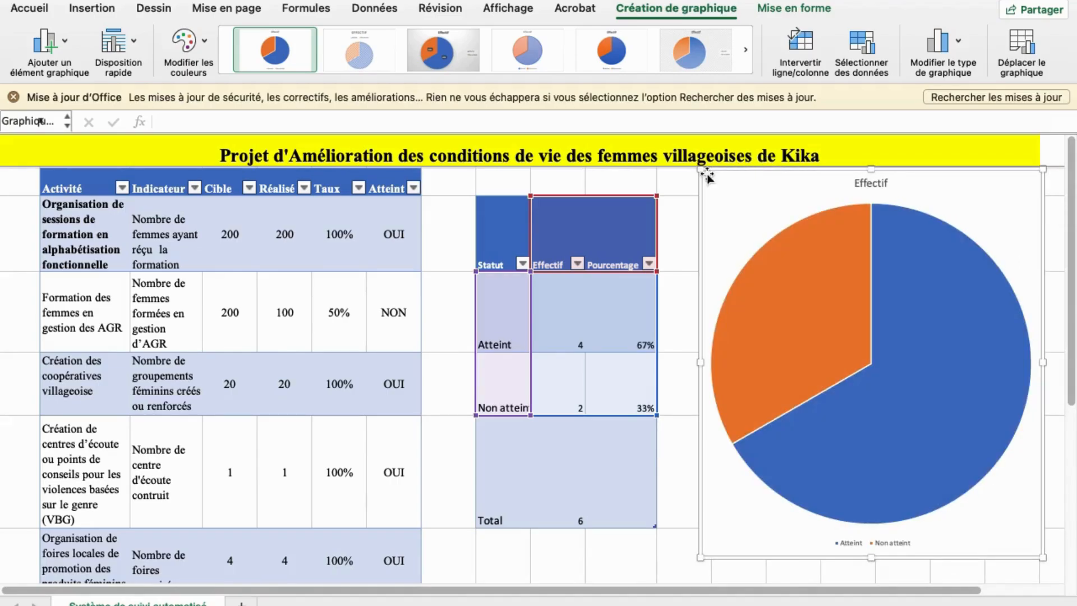
drag(701, 169, 656, 166)
click(777, 274)
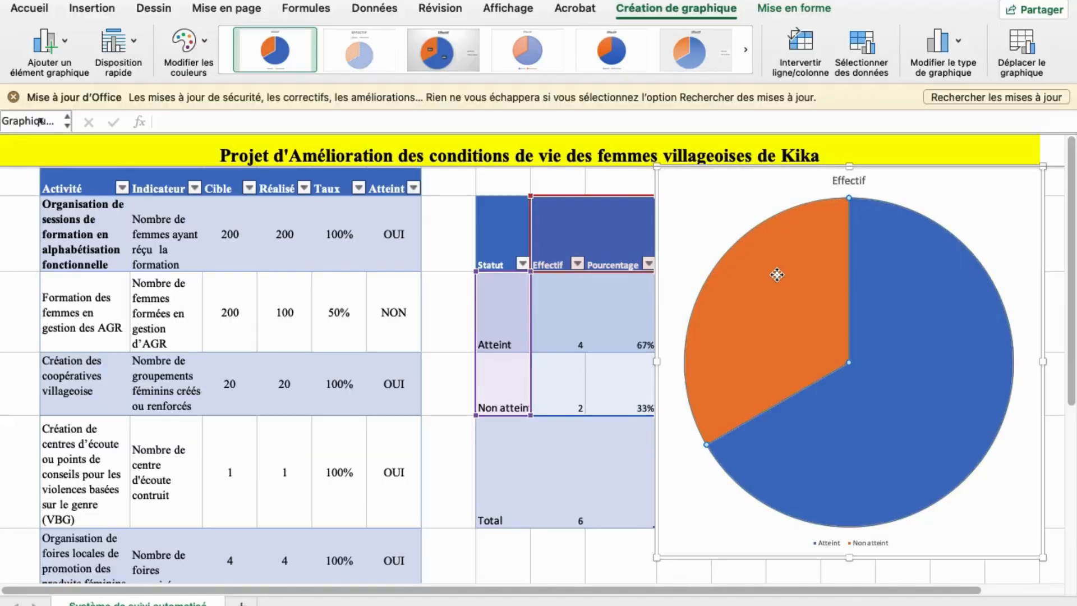
key(Delete)
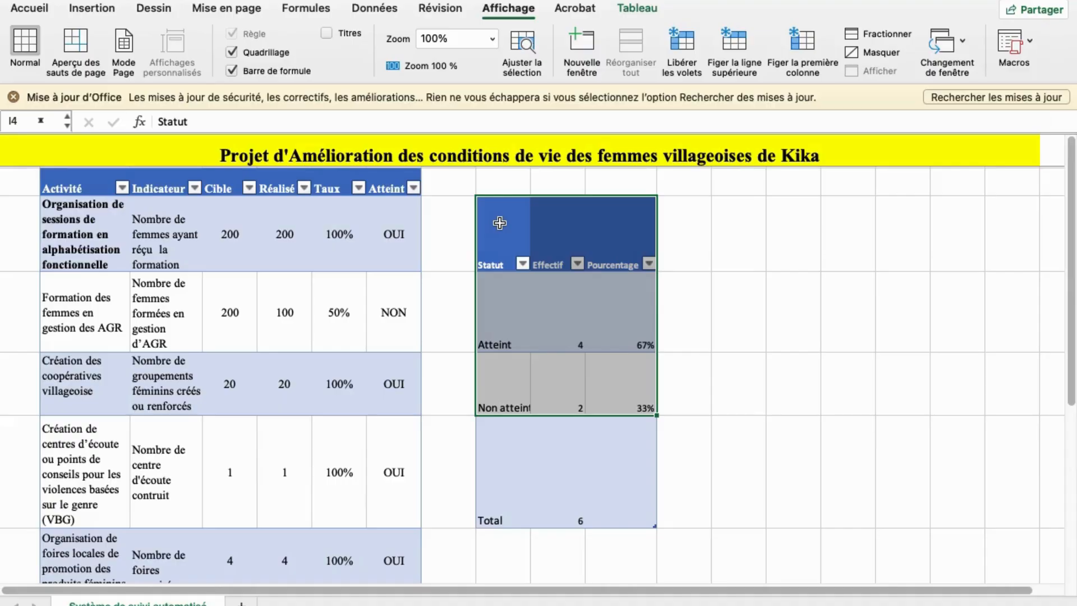
click(94, 12)
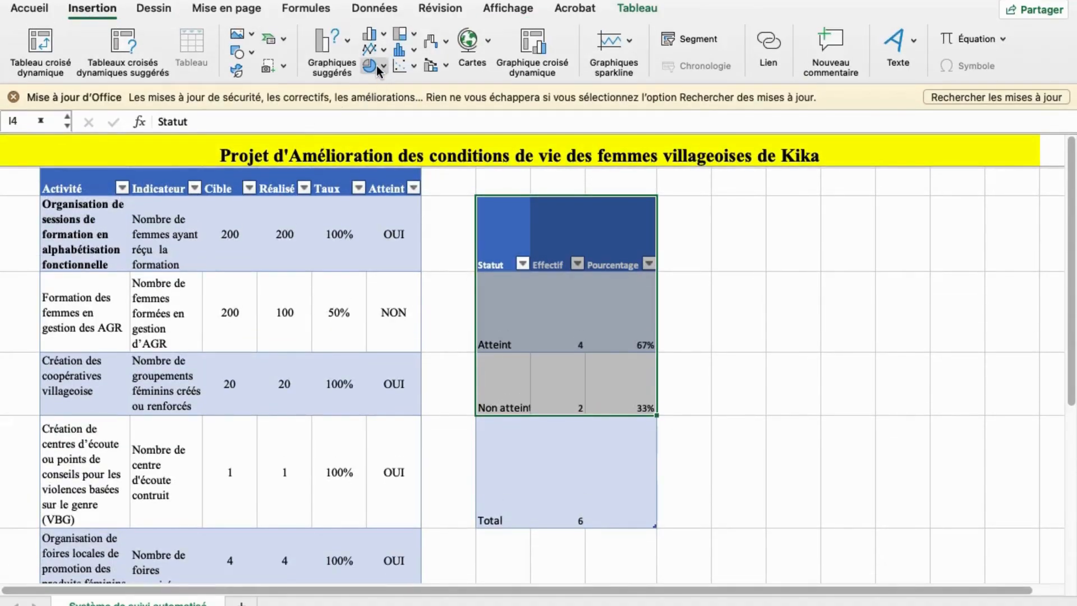
click(376, 65)
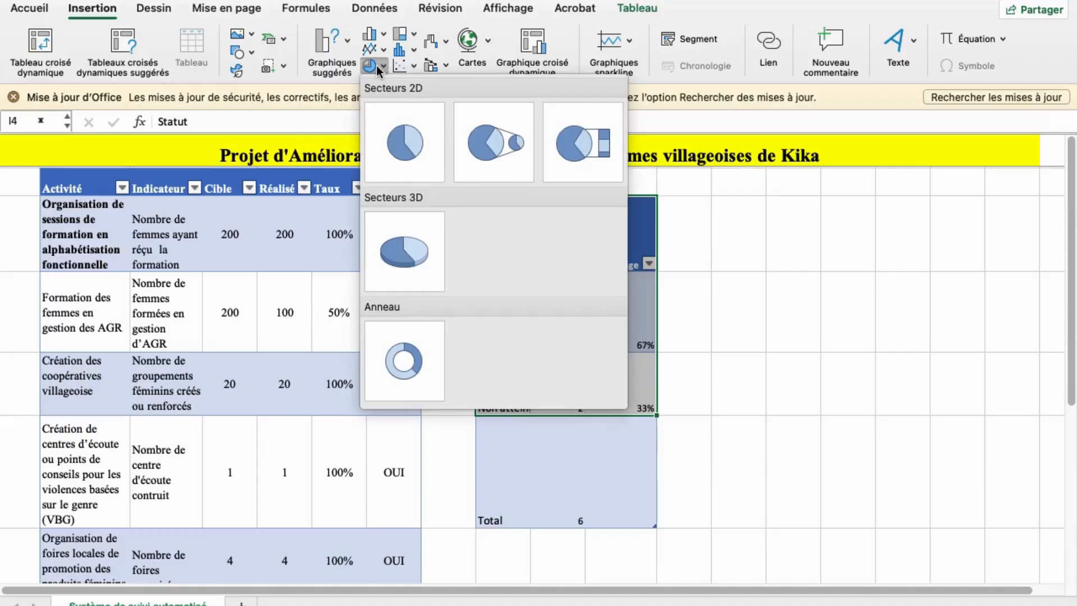
click(412, 144)
Step: Remove the Effectif series from the pie chart's data source, keeping only the Pourcentage series
click(776, 275)
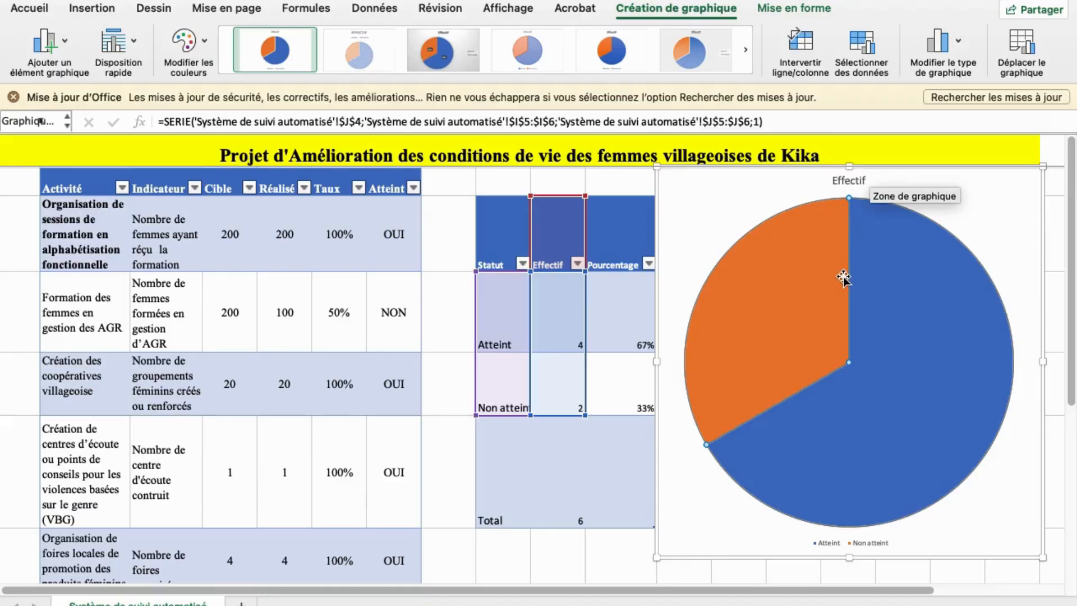
mouse_move(844, 277)
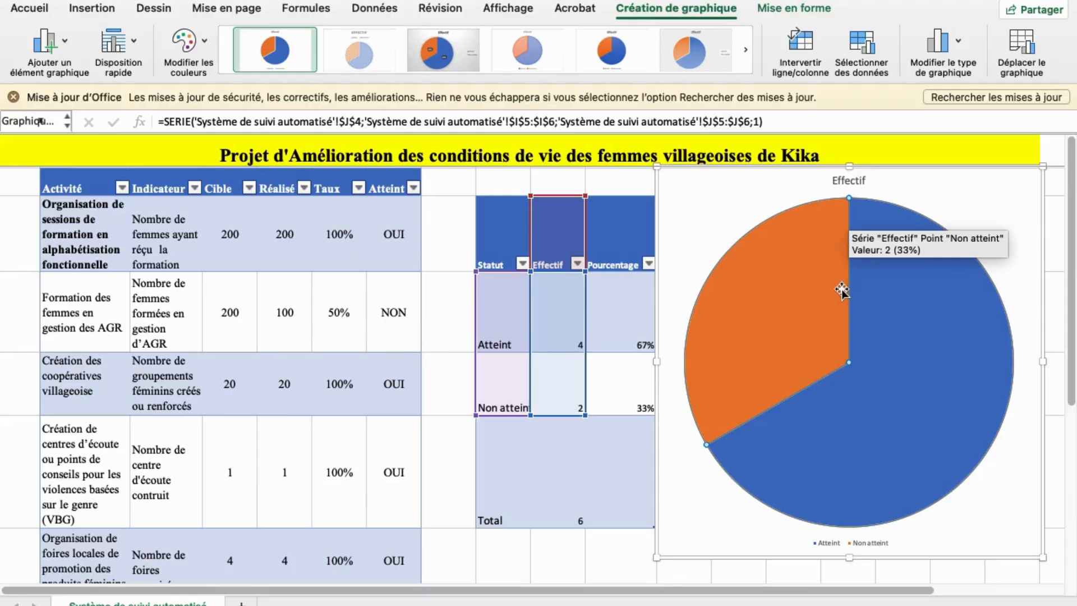
click(871, 368)
right_click(871, 368)
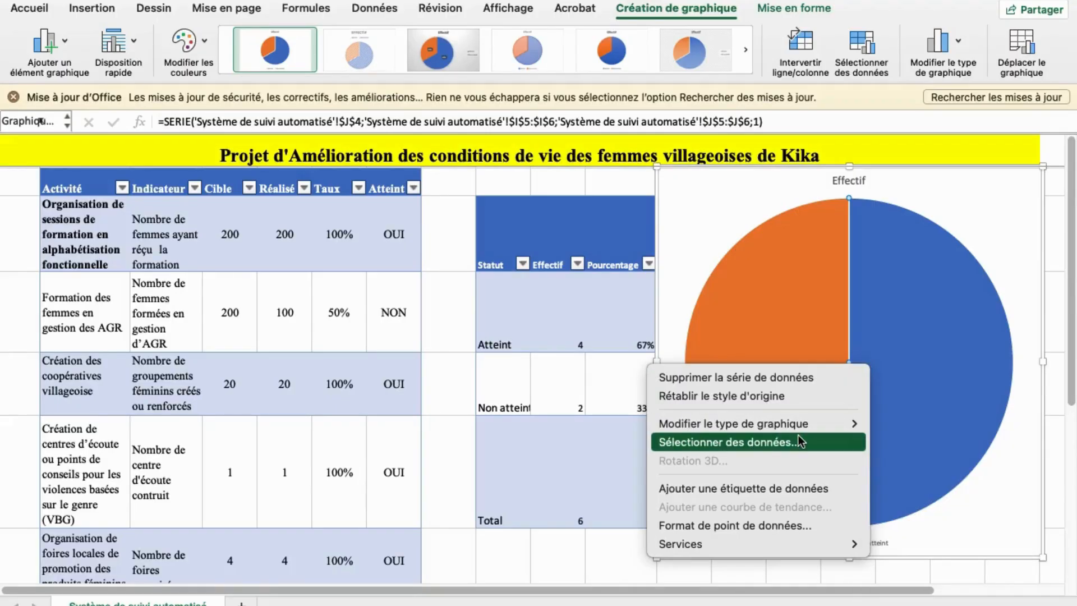
click(798, 441)
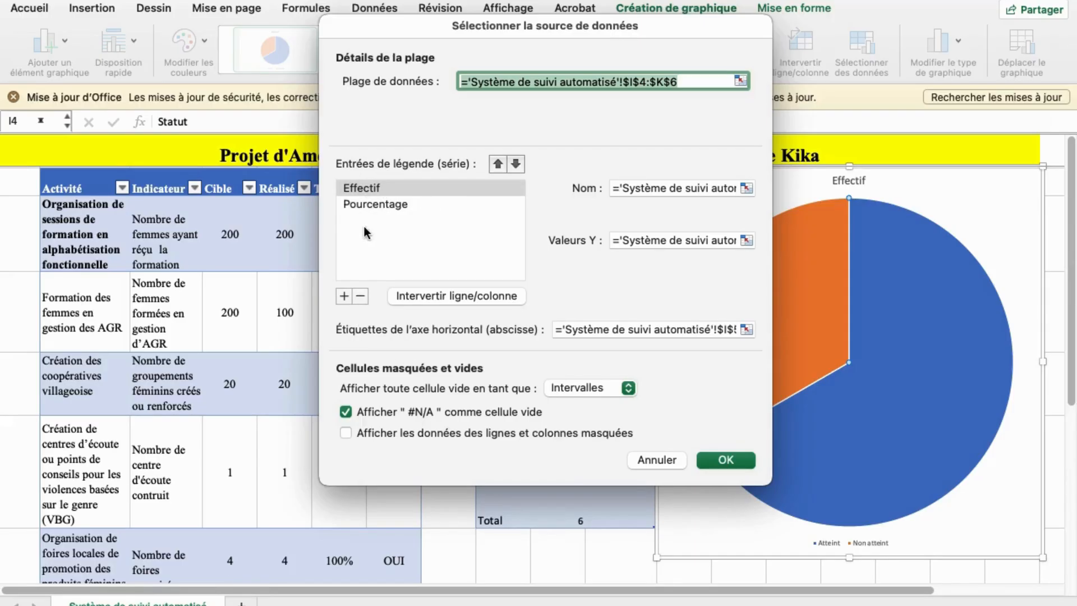
click(355, 296)
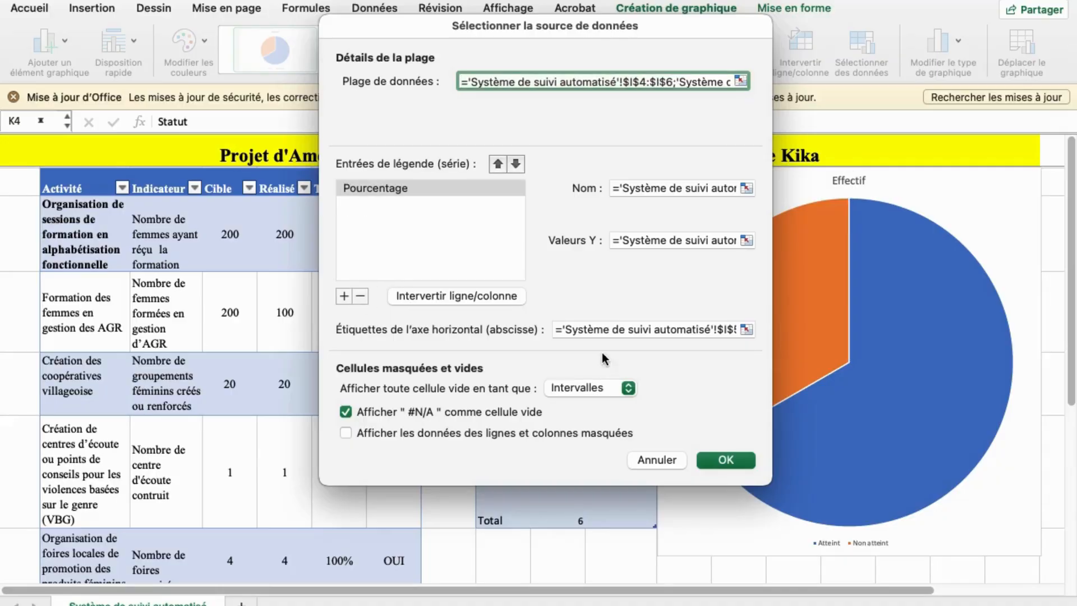
click(738, 461)
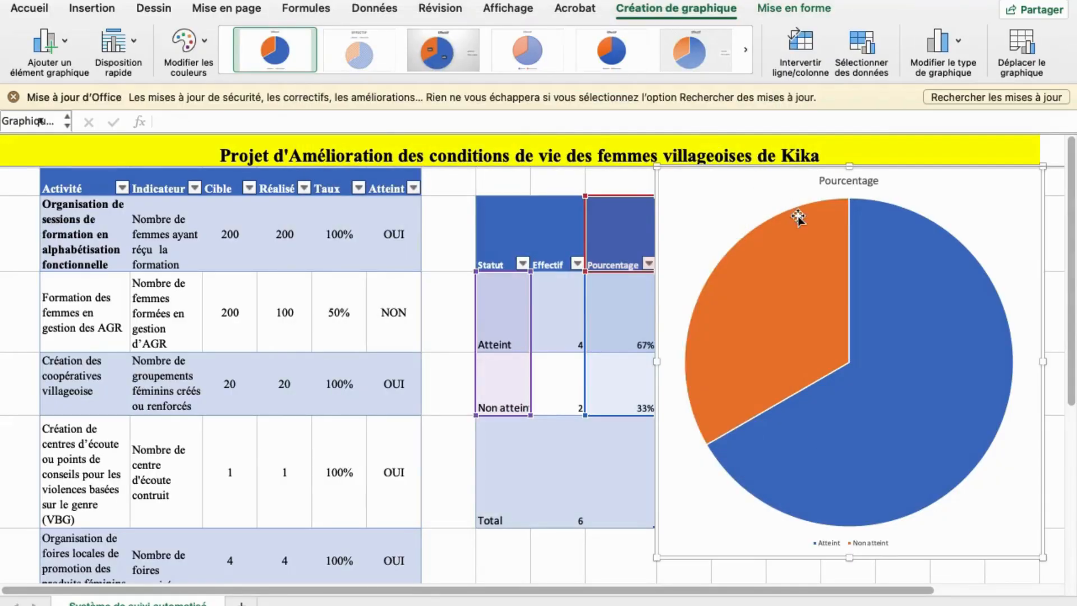
Step: Add data labels to the Pourcentage pie chart's slices
click(797, 303)
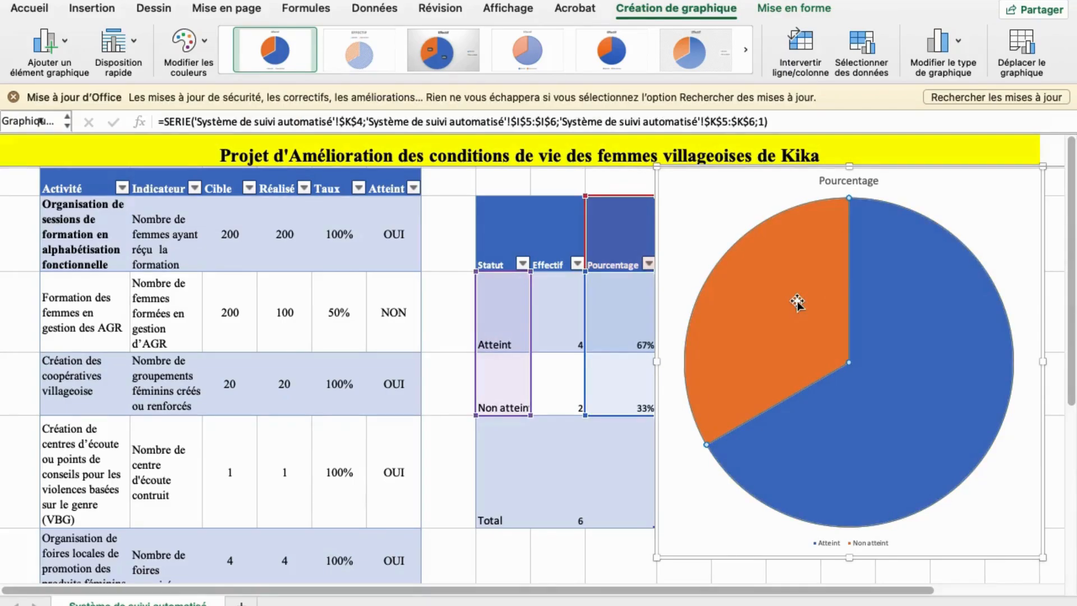
right_click(797, 303)
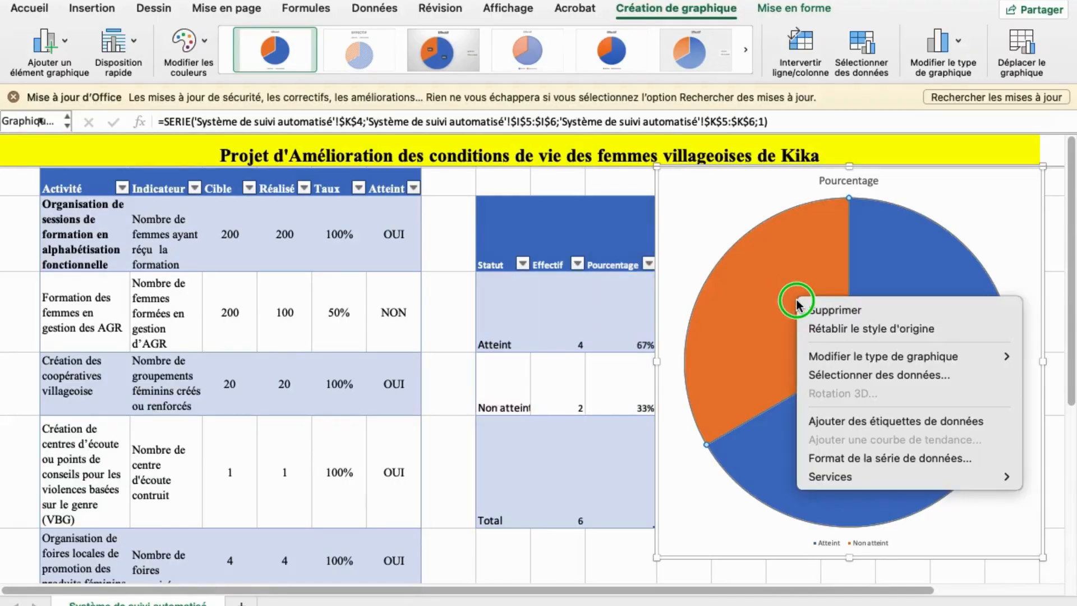
click(797, 303)
right_click(802, 306)
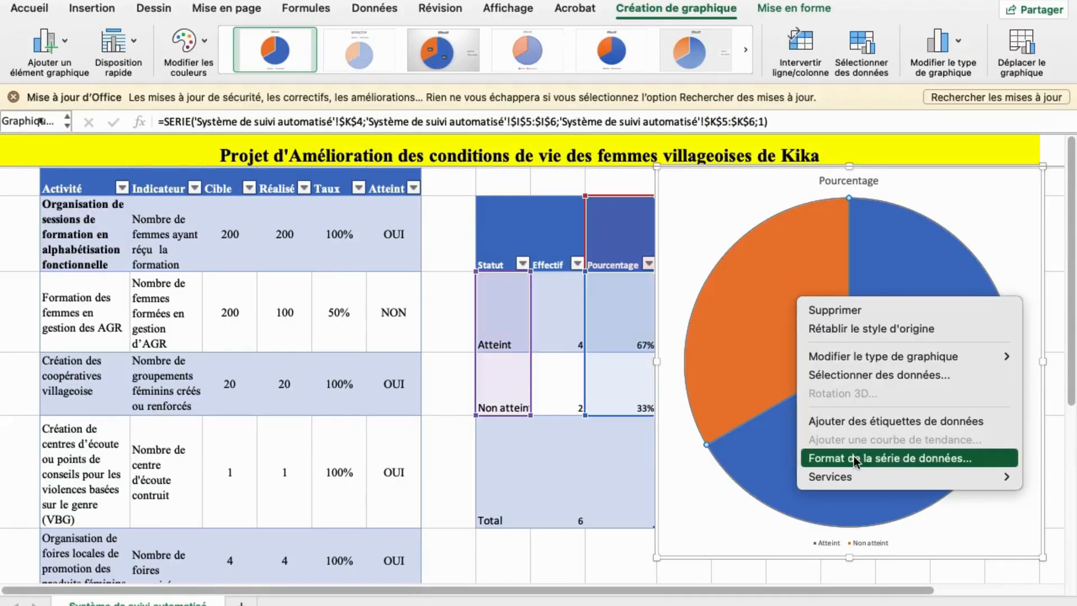
click(891, 426)
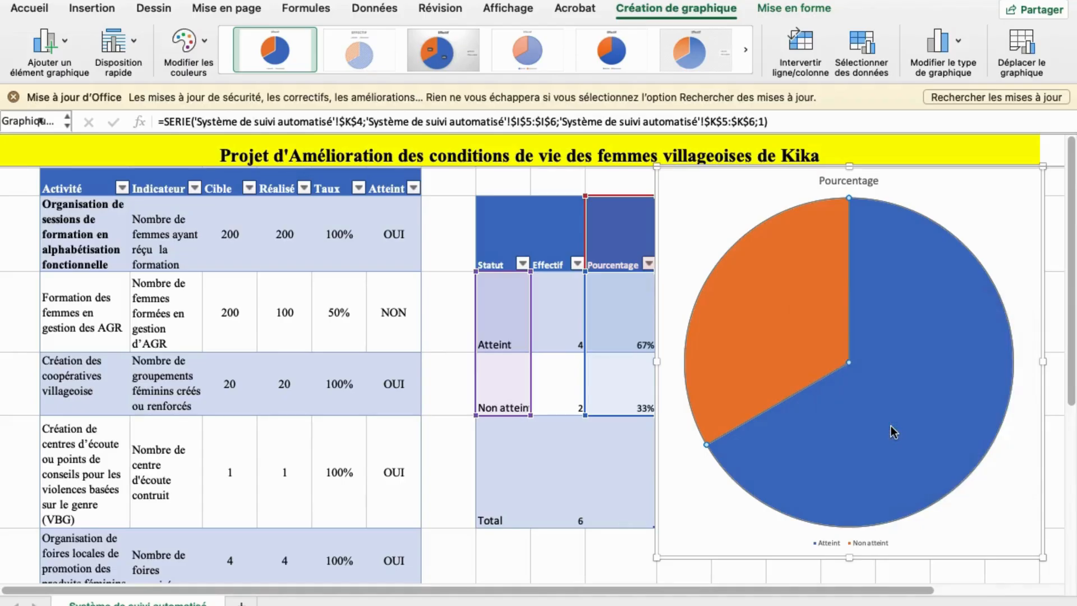
click(959, 429)
drag(959, 429, 925, 443)
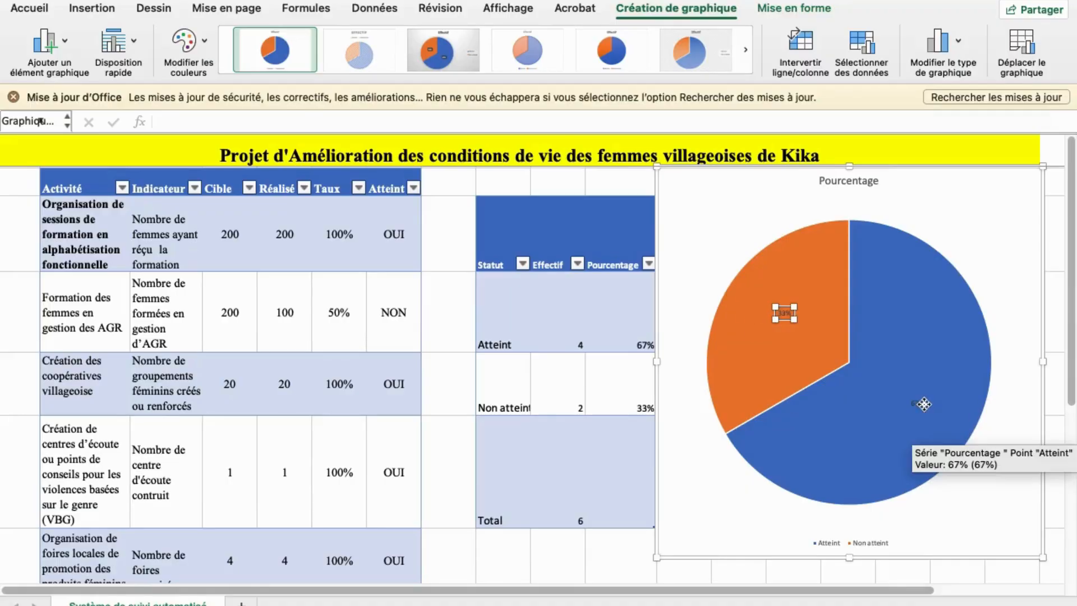
Step: Fill the Non atteint slice of the pie chart with solid red and close the formatting options
click(836, 337)
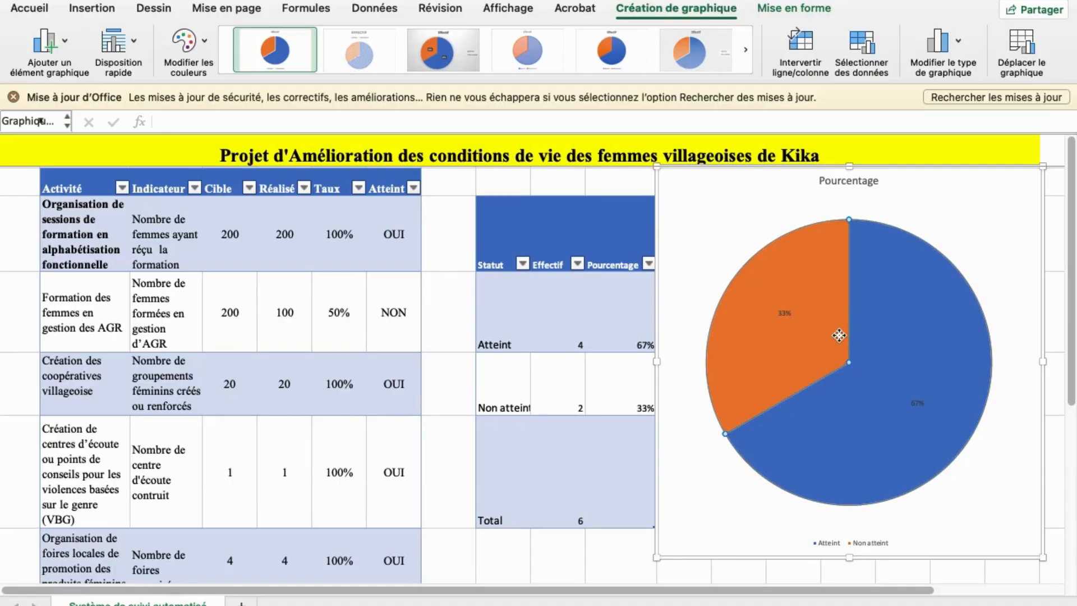
click(805, 337)
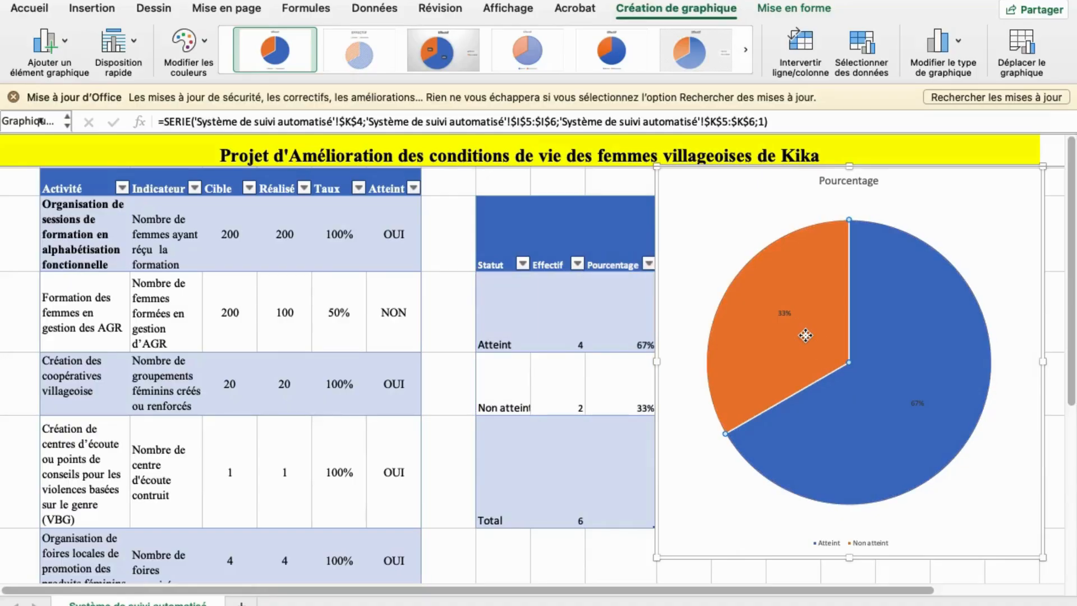
double_click(805, 336)
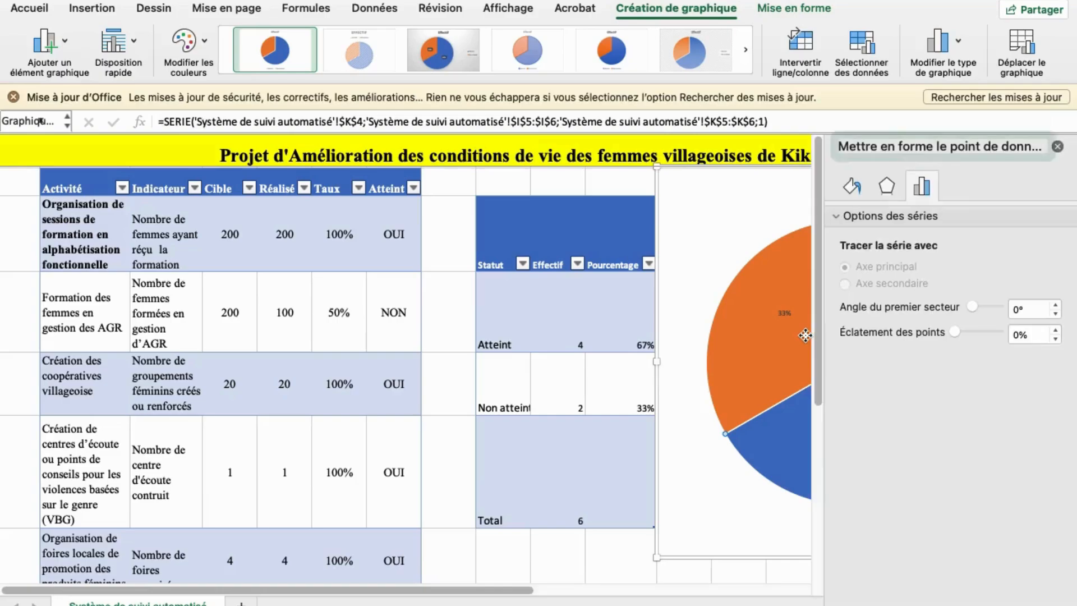
click(857, 186)
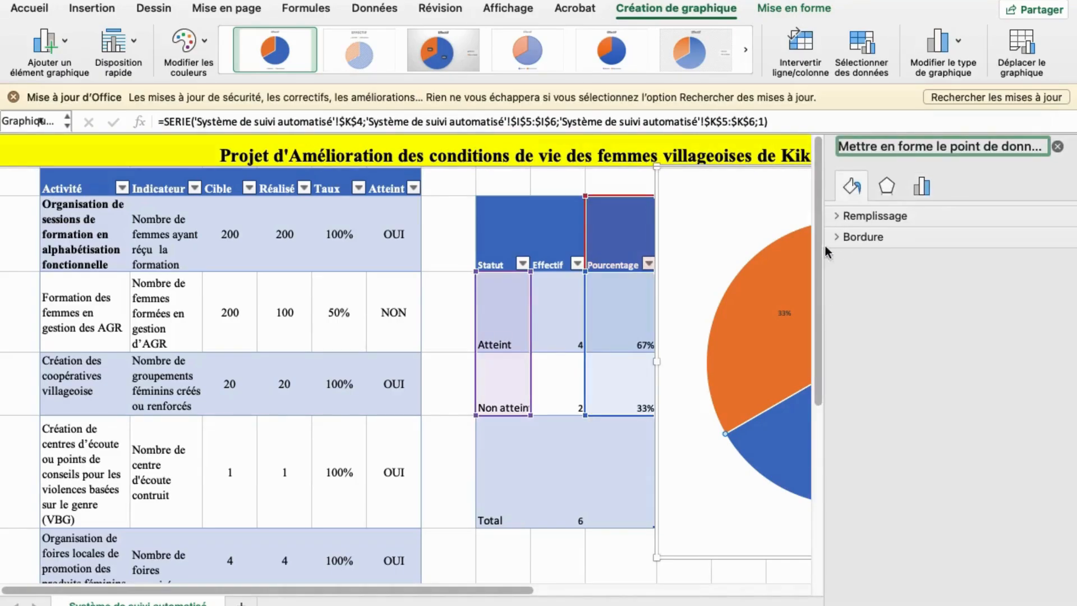
click(833, 209)
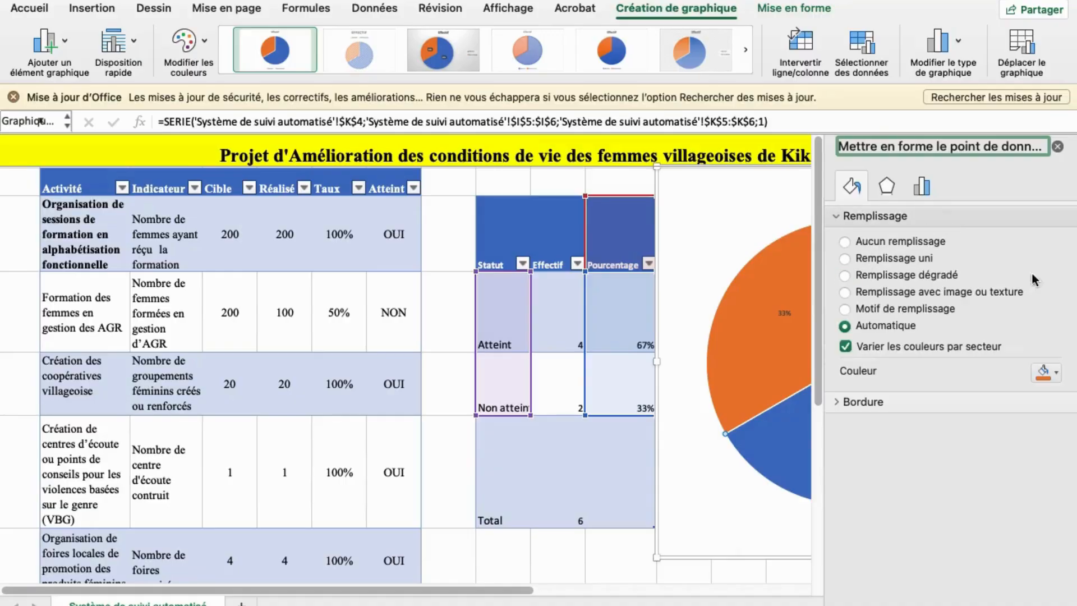
click(1047, 373)
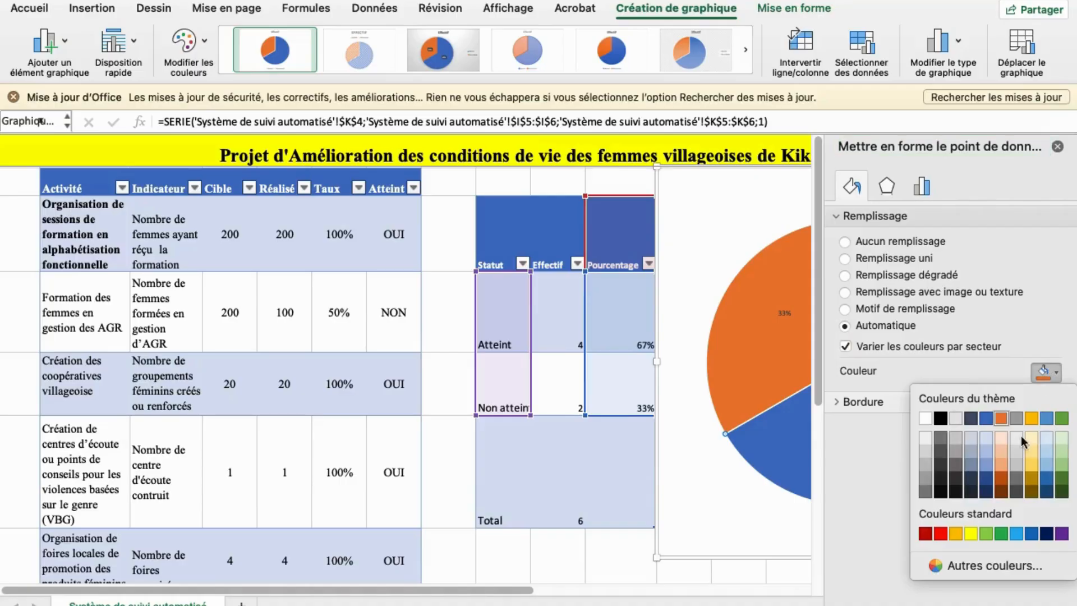
key(Escape)
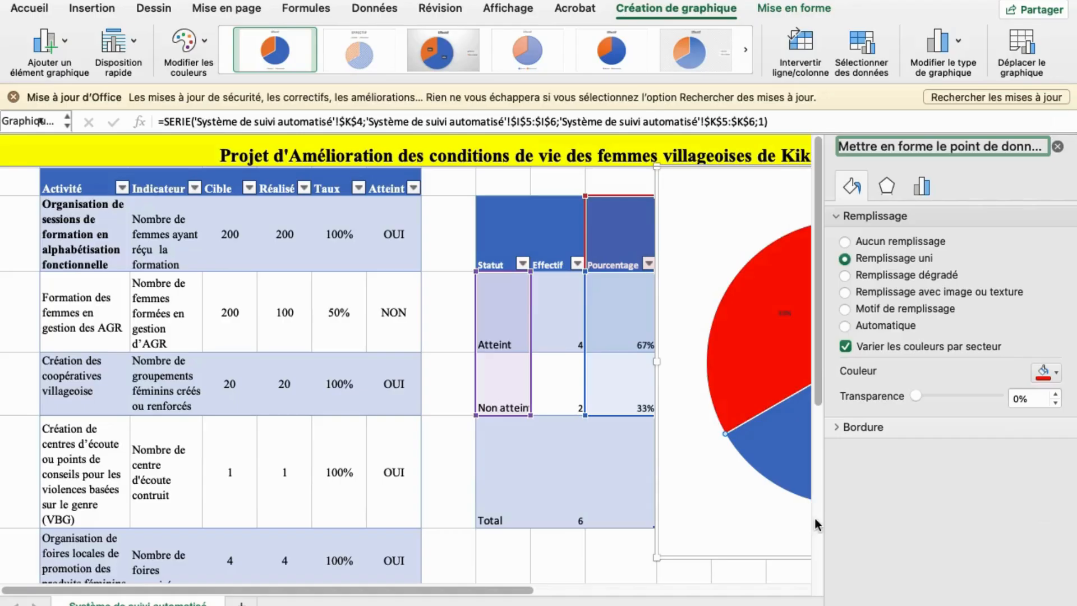
click(777, 516)
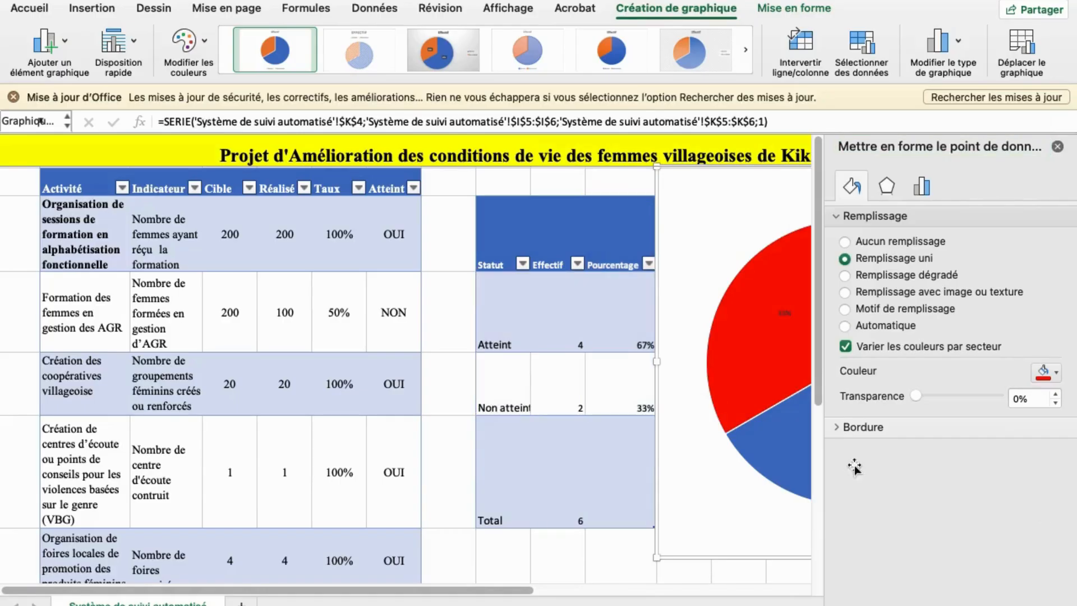
click(1057, 147)
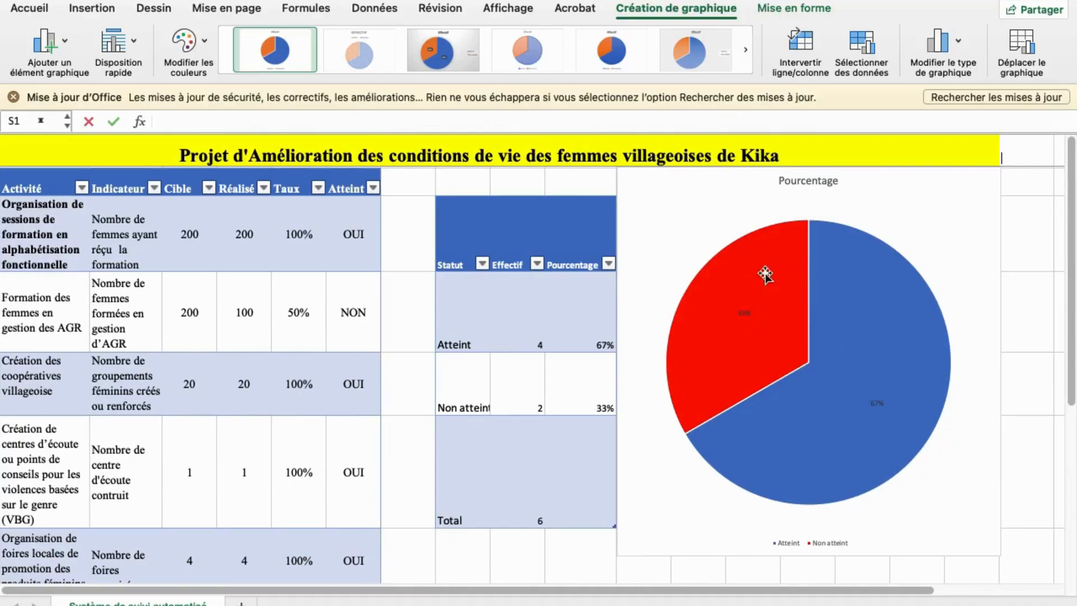
Step: Fill the Atteint slice of the pie chart with the solid theme green and close the formatting options
click(881, 364)
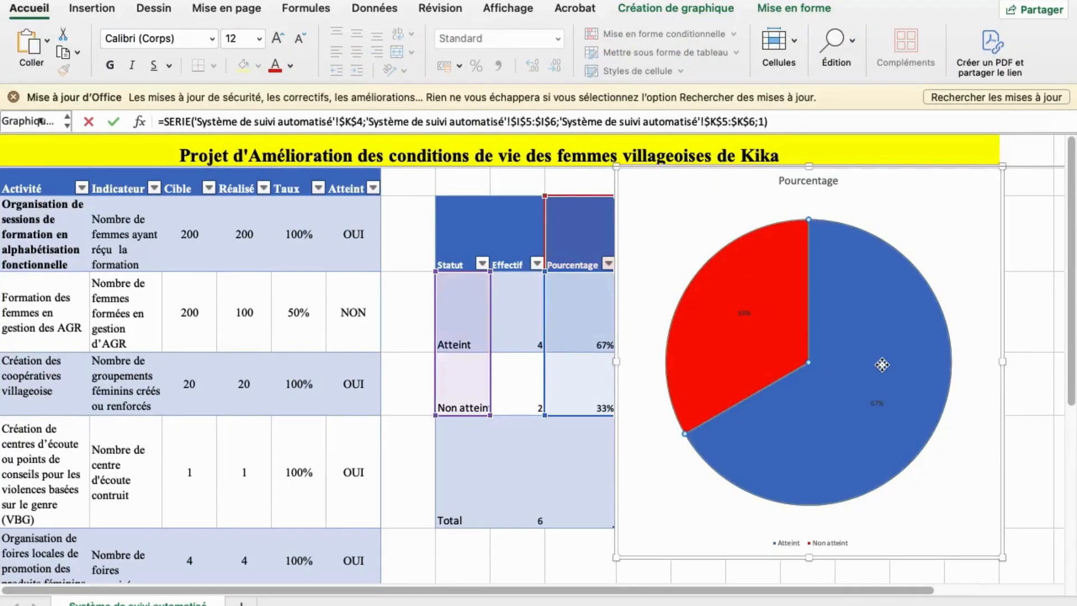
double_click(881, 365)
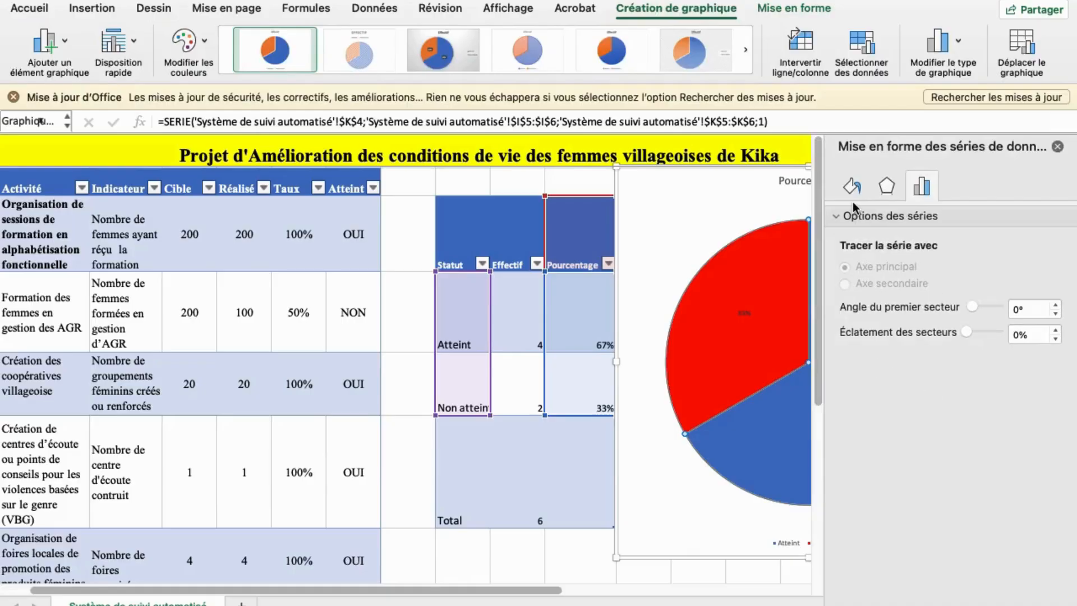
click(850, 189)
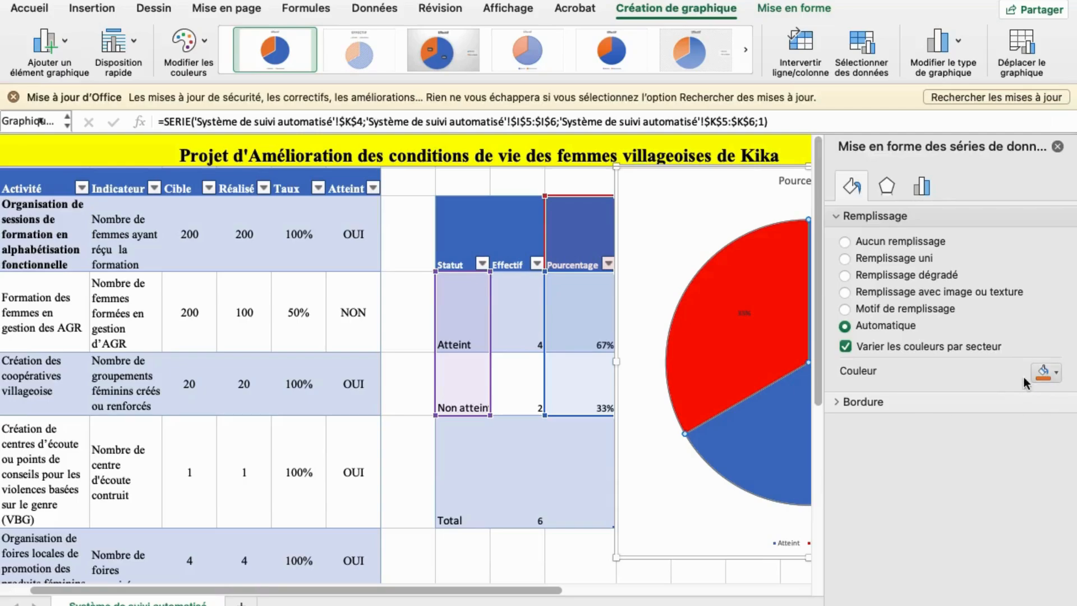
click(1058, 374)
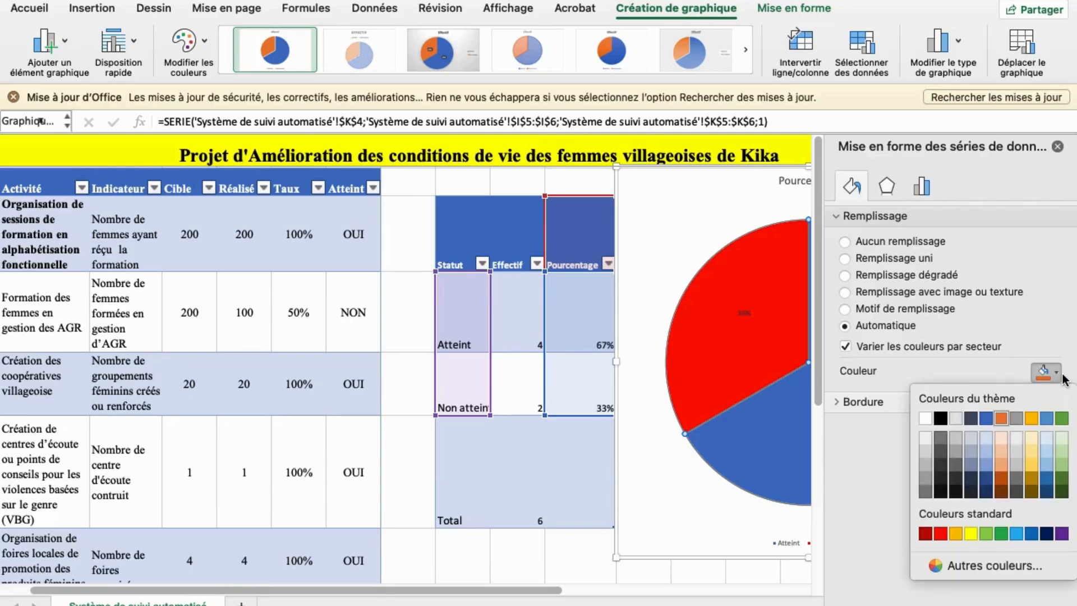
click(1062, 418)
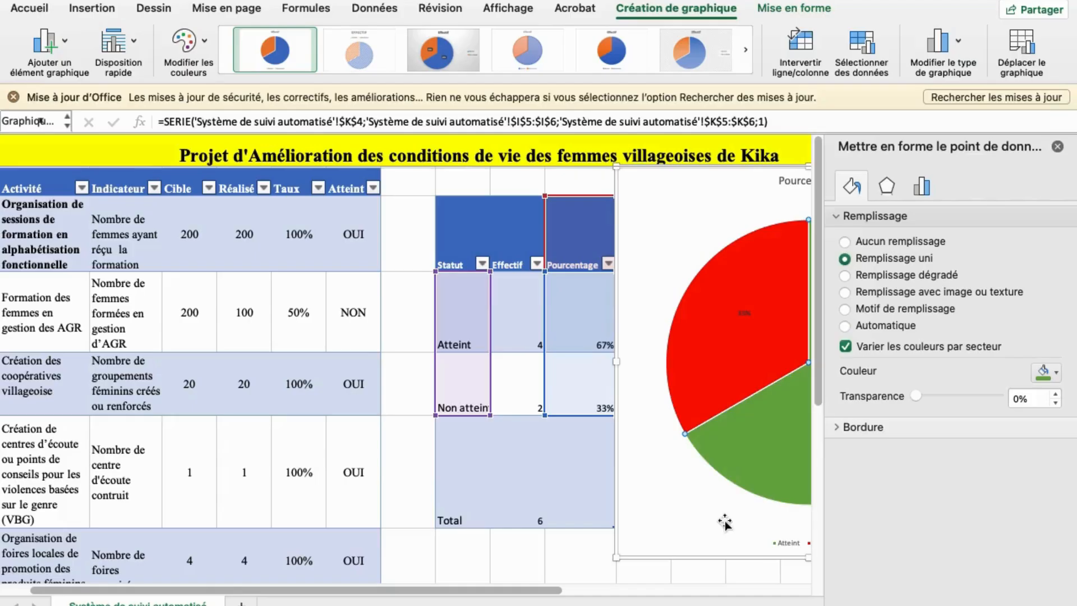
click(1057, 148)
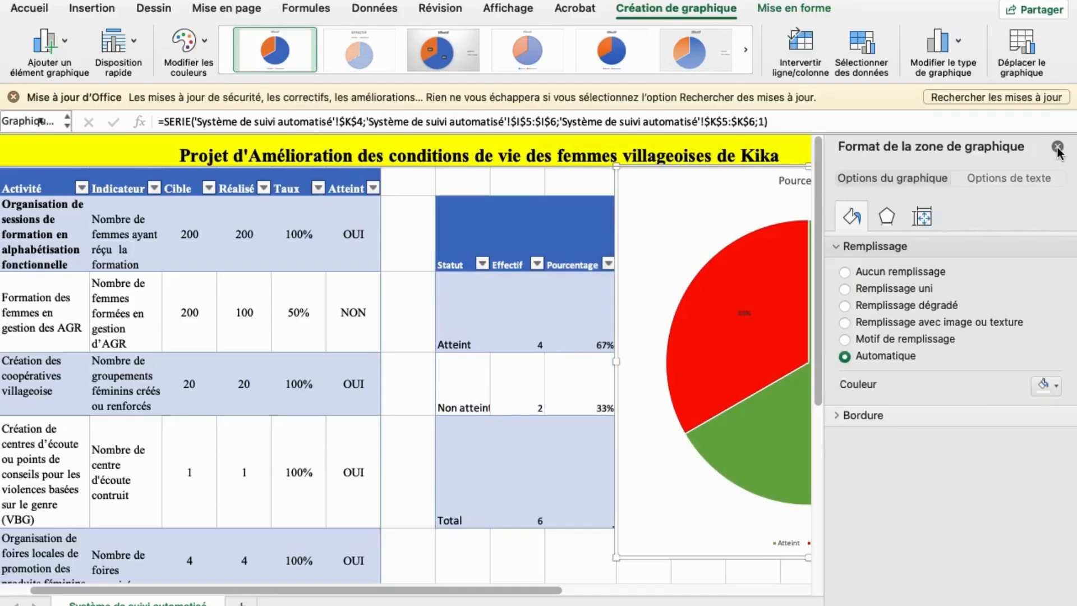
click(1058, 148)
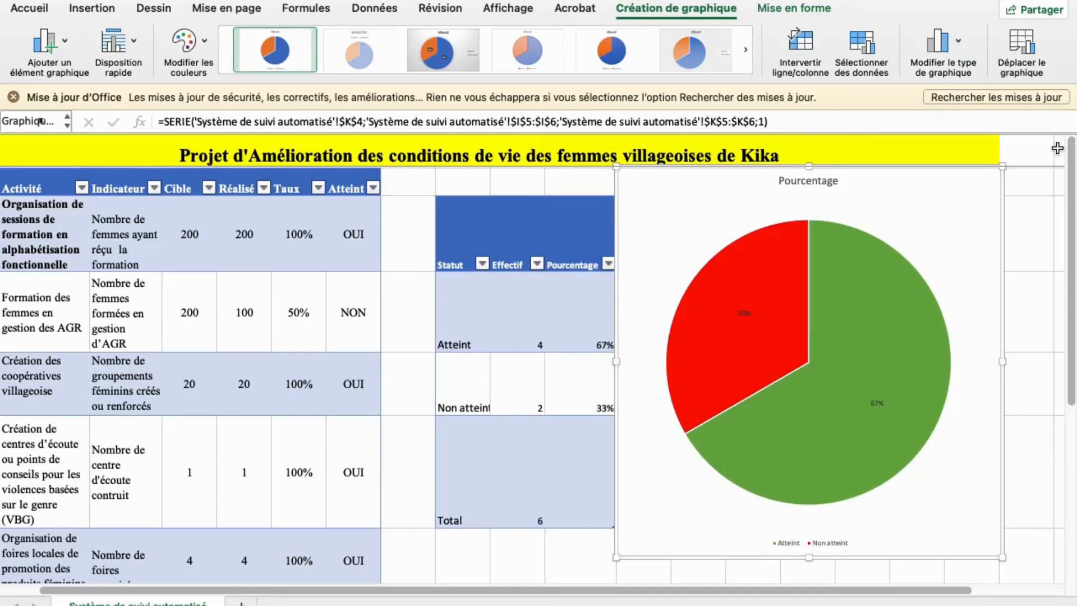
Step: Format both percentage data labels on the pie chart in bold Arial at size 16
click(875, 404)
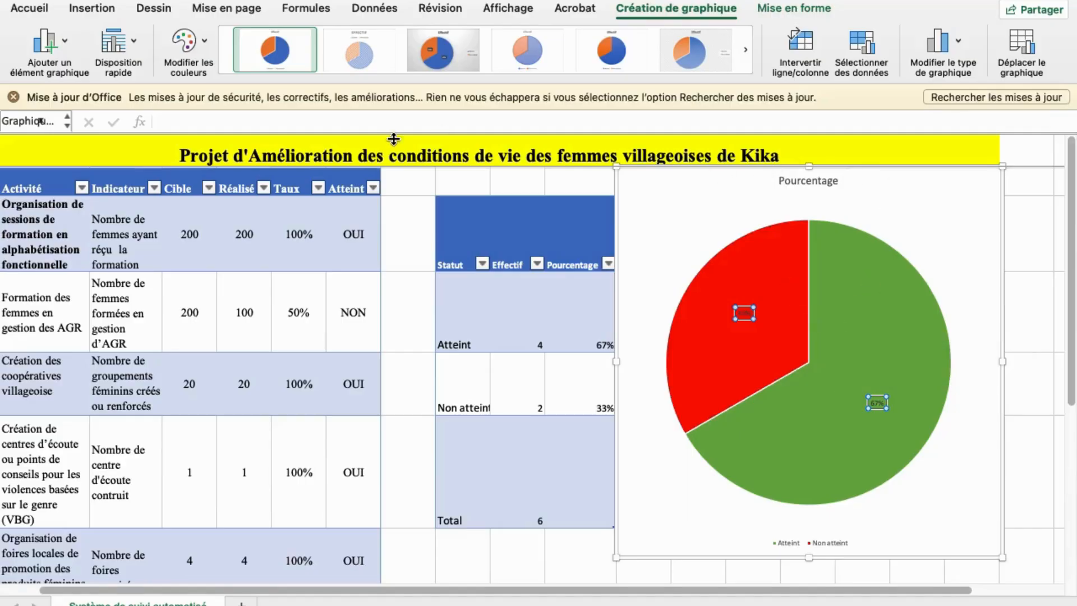
click(27, 9)
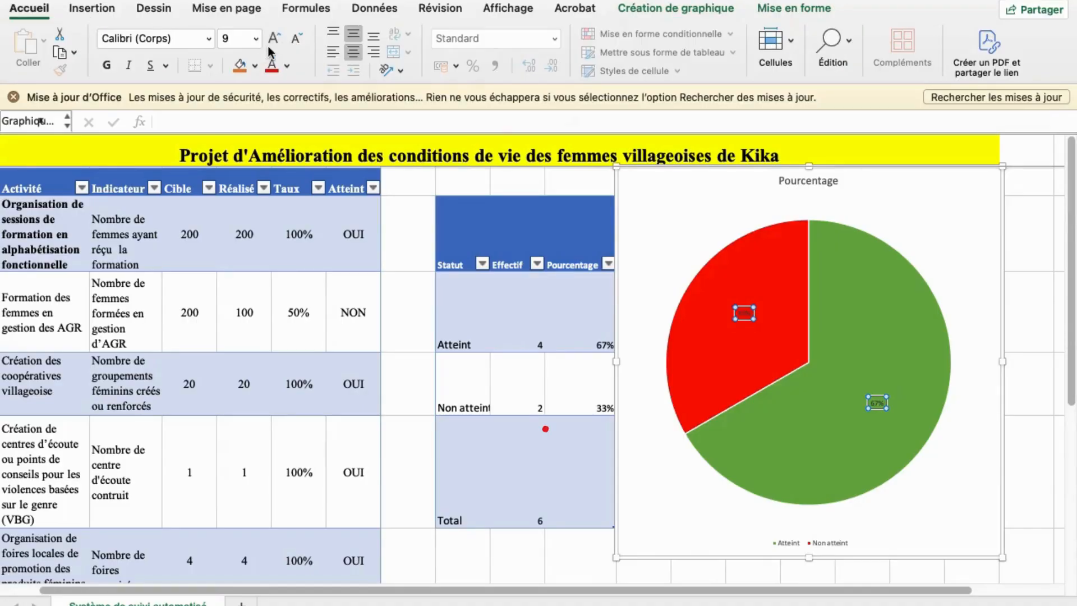
click(209, 38)
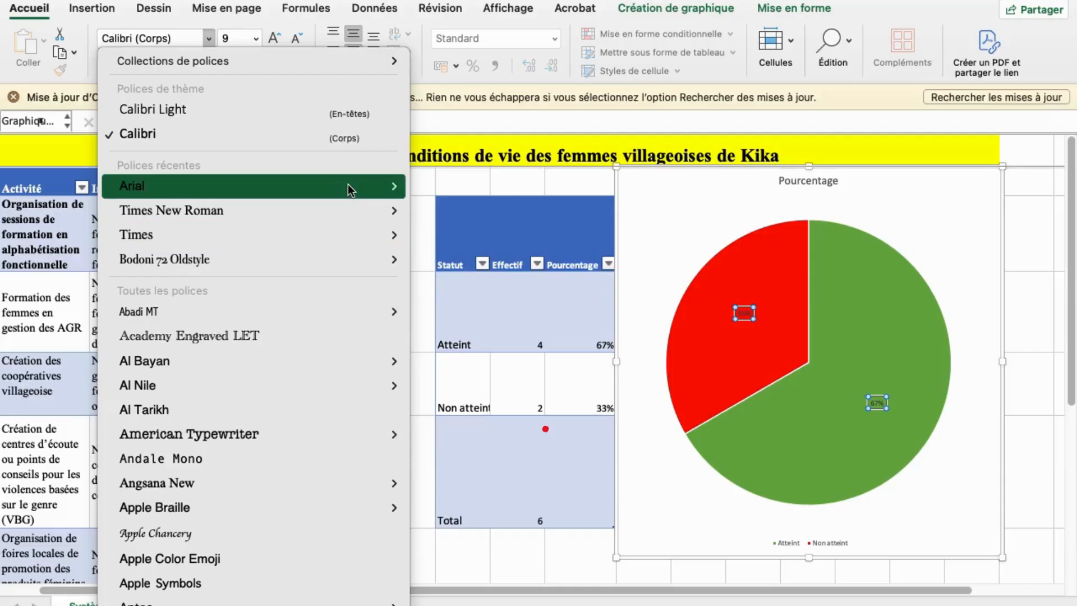
mouse_move(353, 186)
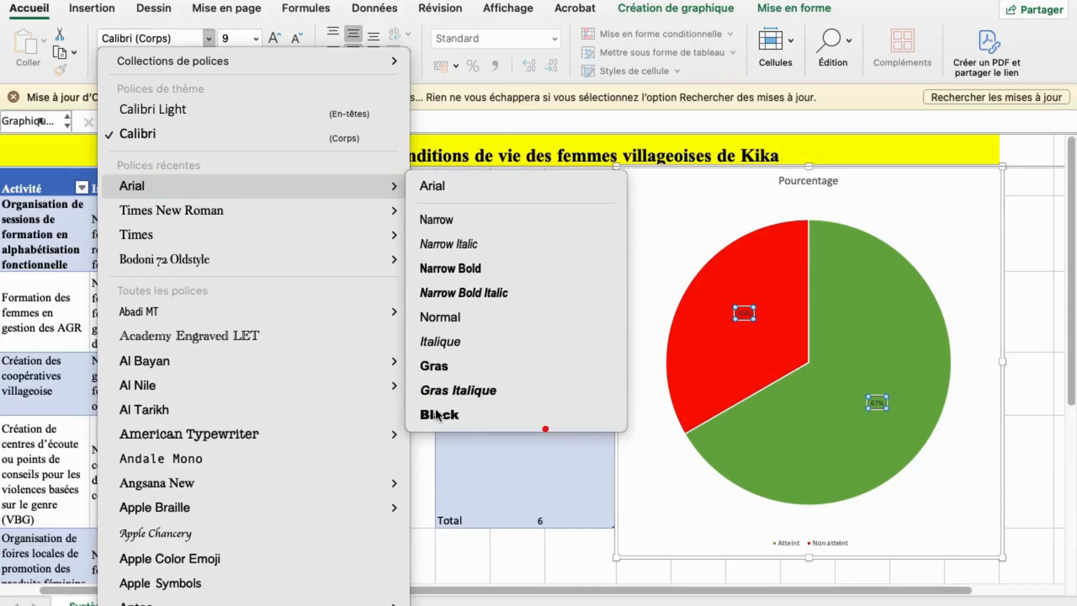
key(Escape)
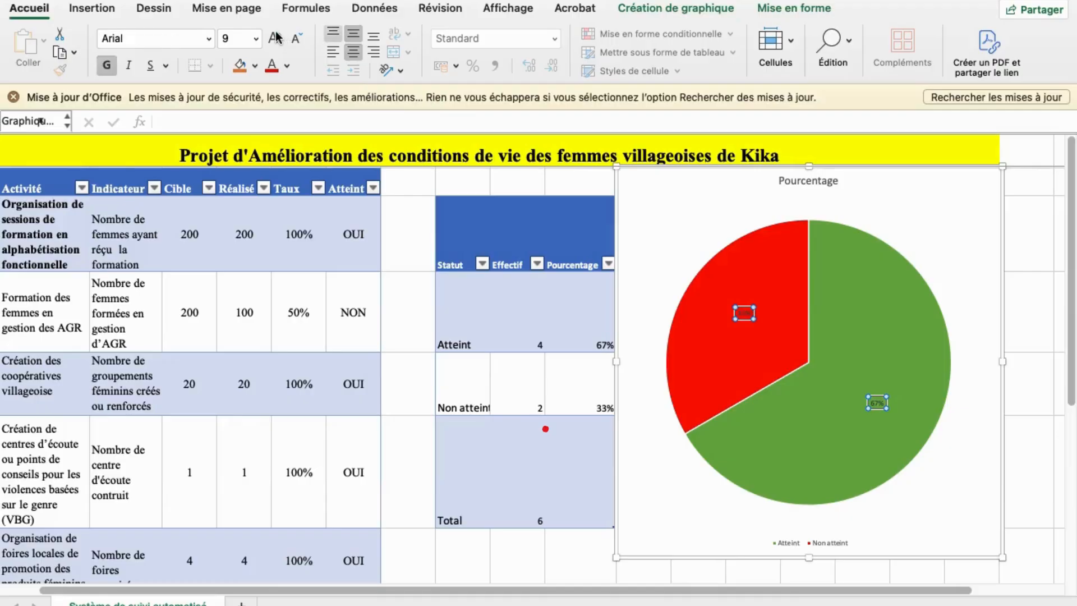
click(275, 37)
click(275, 38)
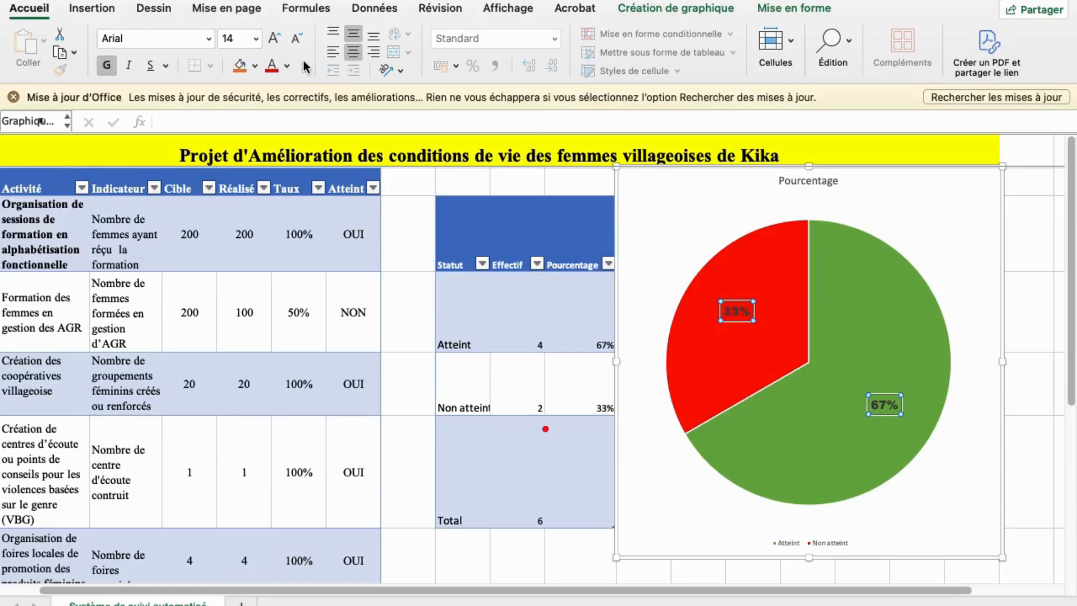
click(275, 38)
click(274, 39)
click(268, 42)
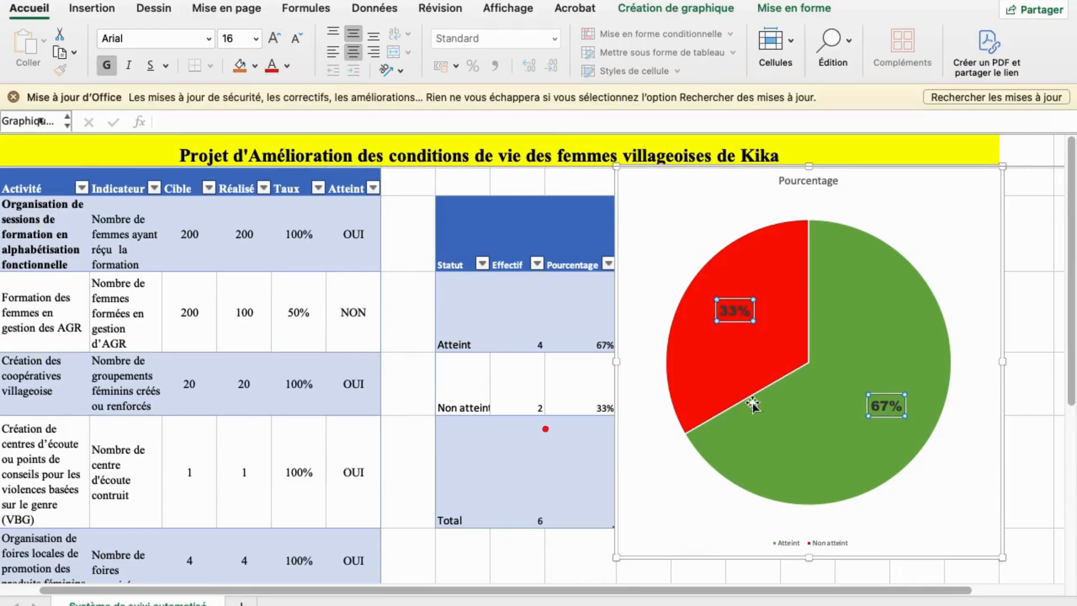
Step: Change the pie chart's title to "Pourcentage des indicateurs atteints ou non"
click(807, 180)
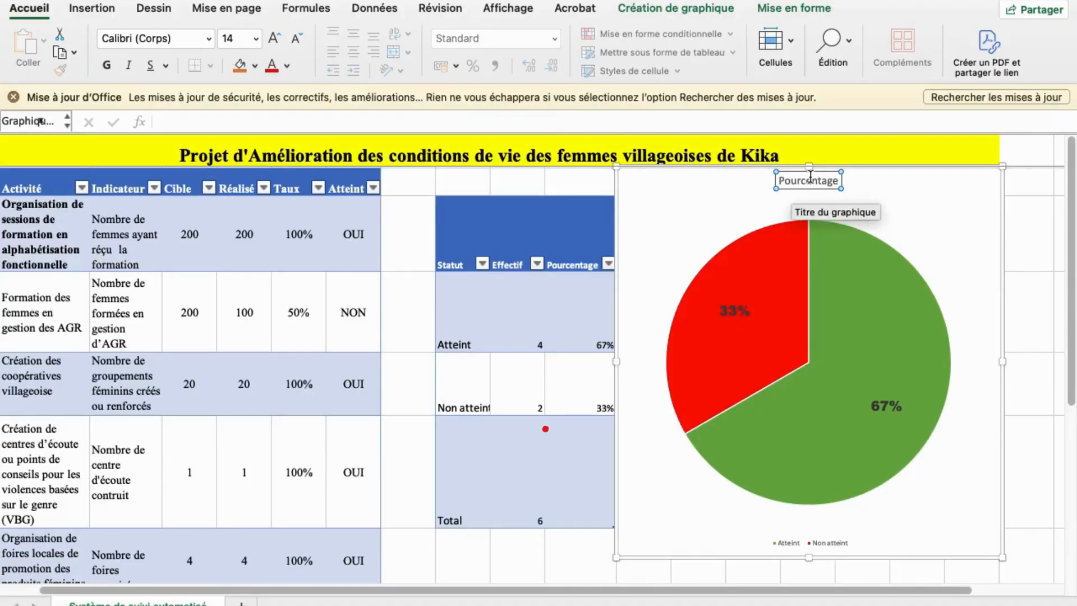
click(839, 180)
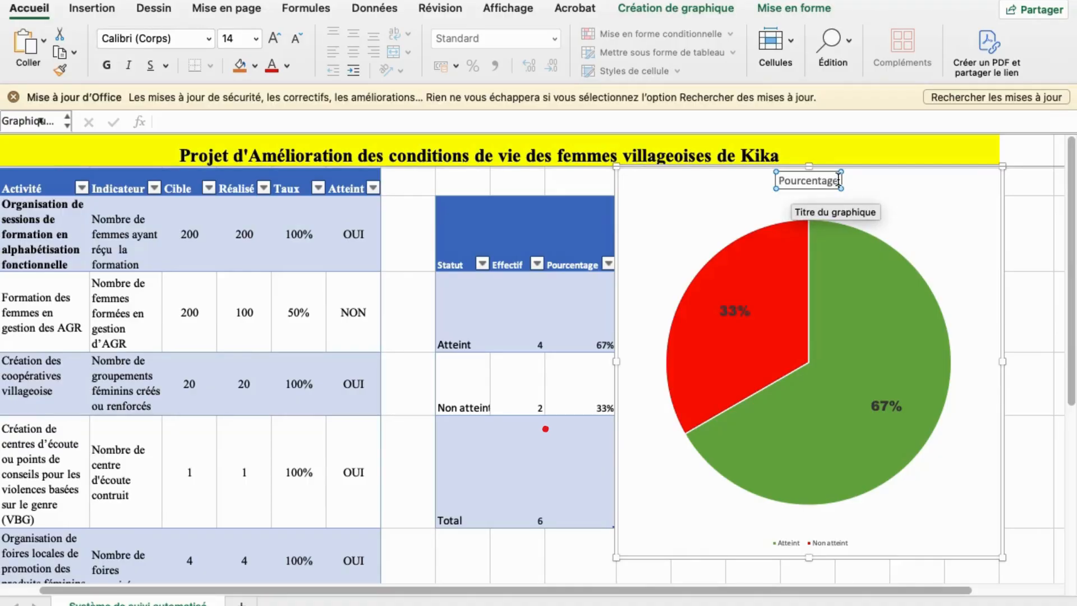
text(ds)
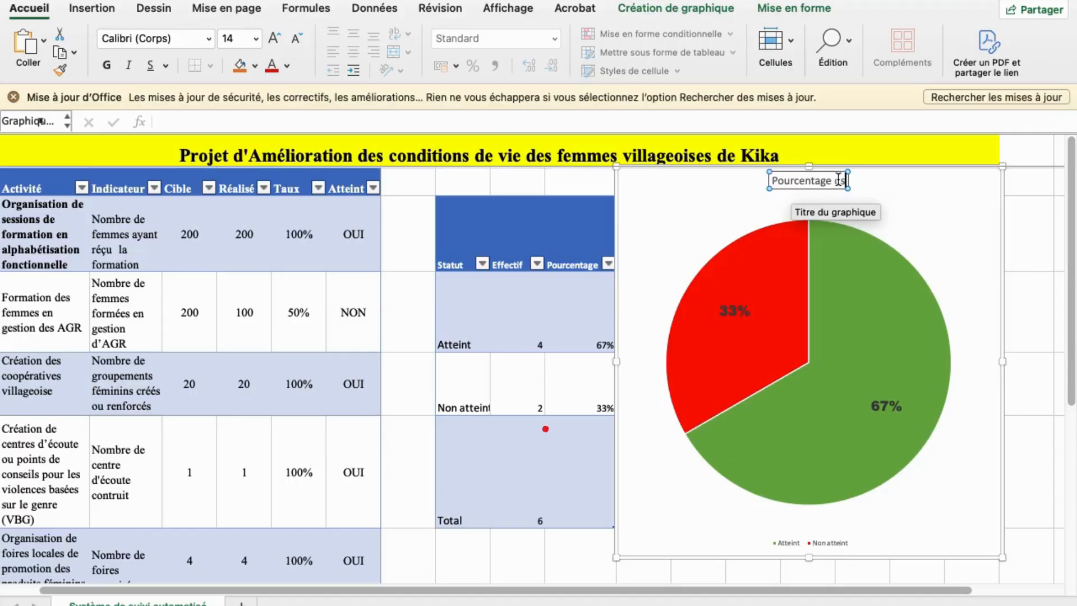
key(BackSpace)
key(BackSpace)
text(des indix)
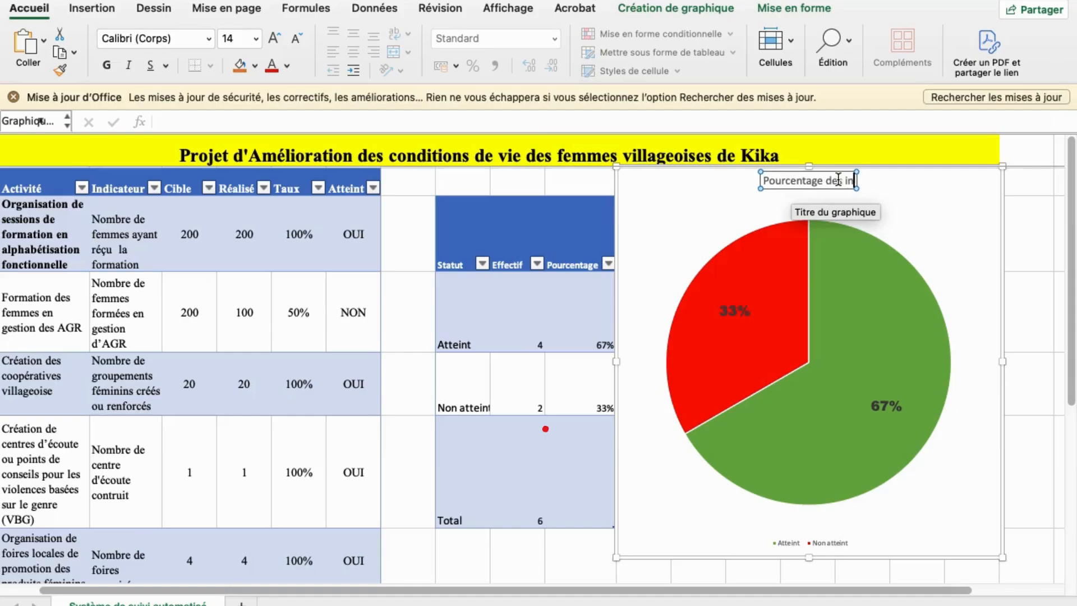
key(BackSpace)
key(BackSpace)
text(ic)
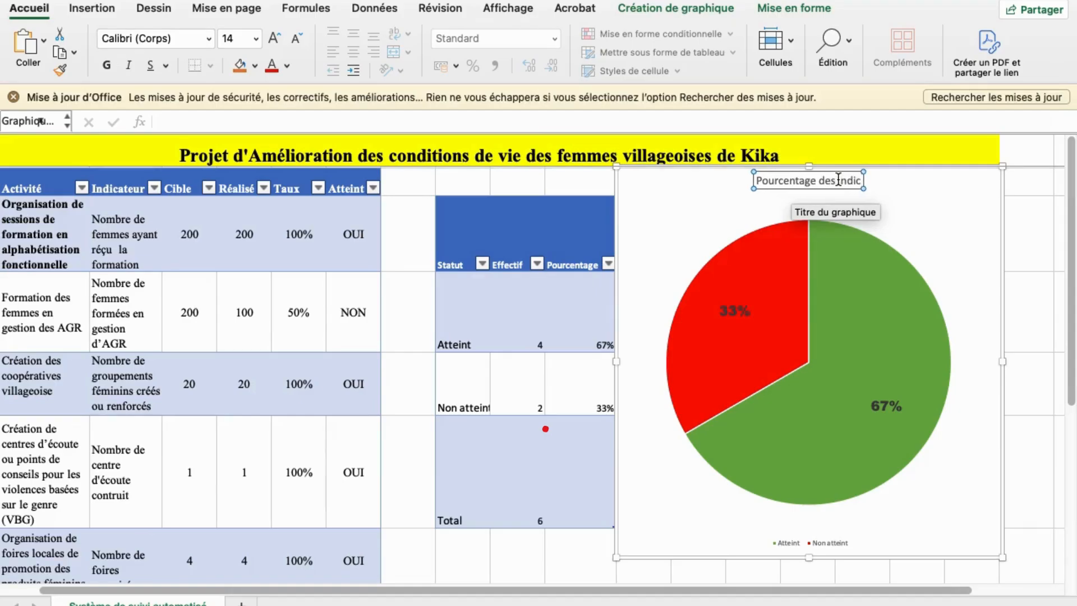
text(ateurs)
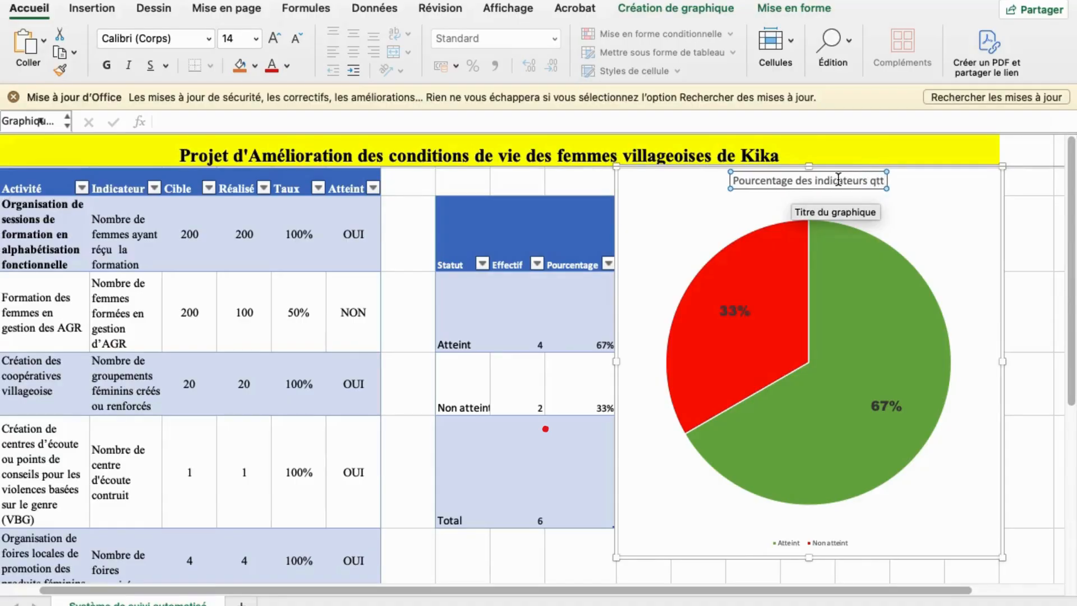
text(a)
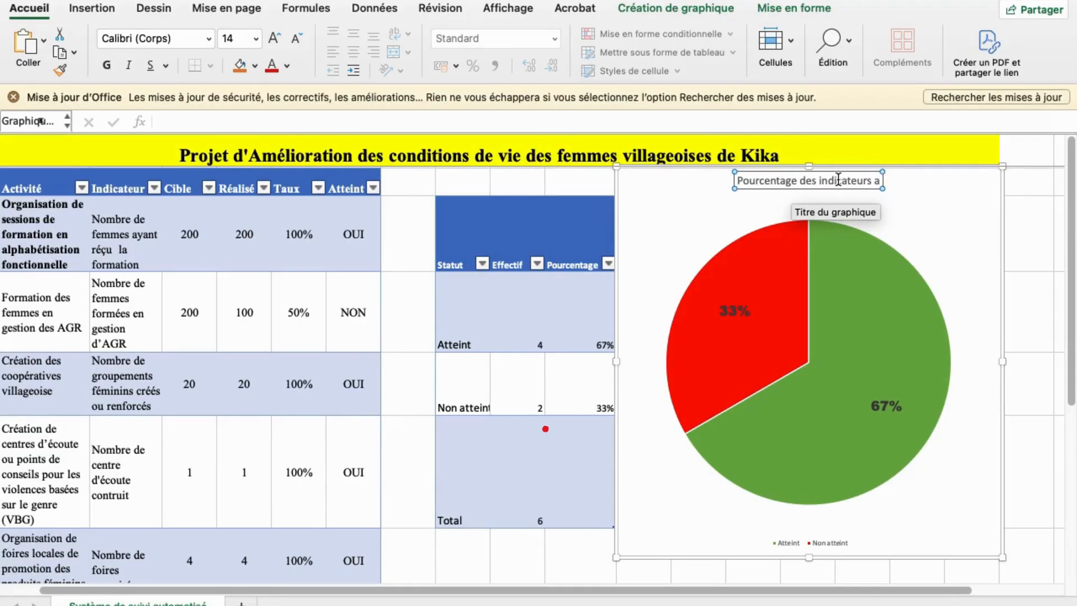
text(ttei)
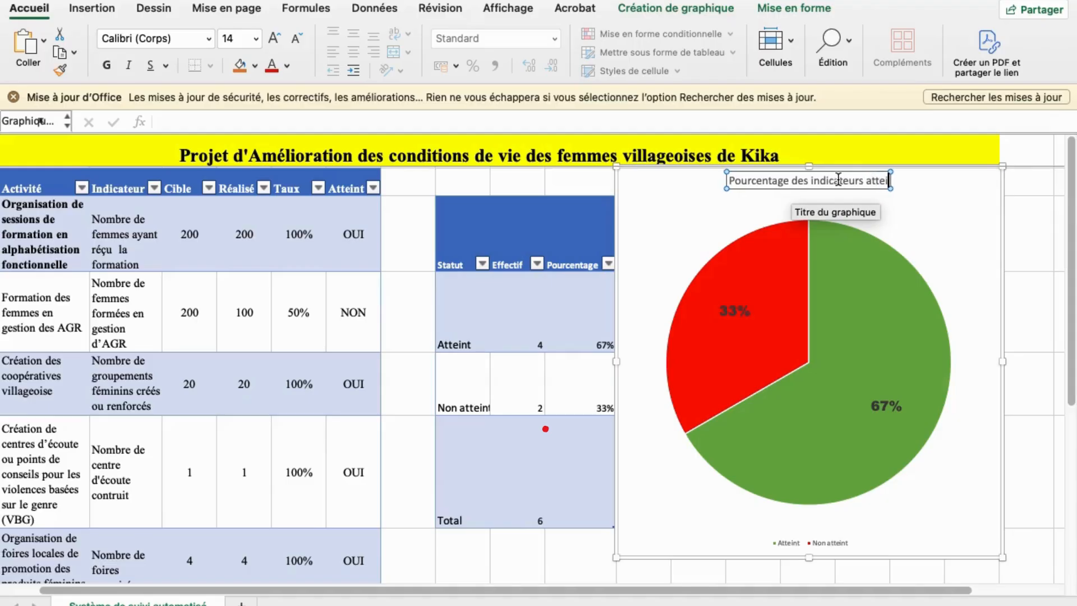
text(nts)
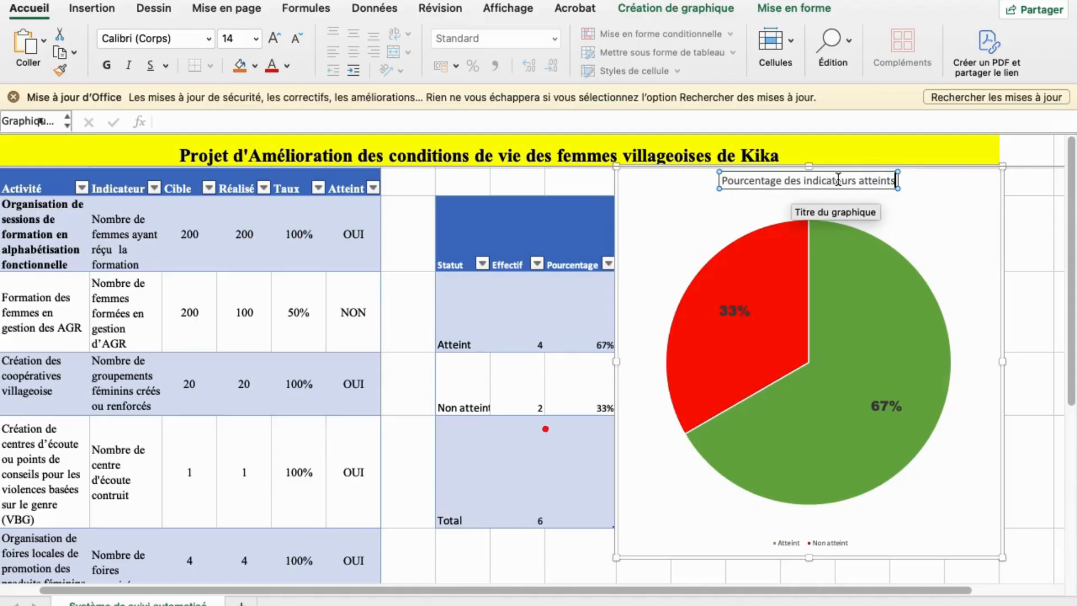
text( ou)
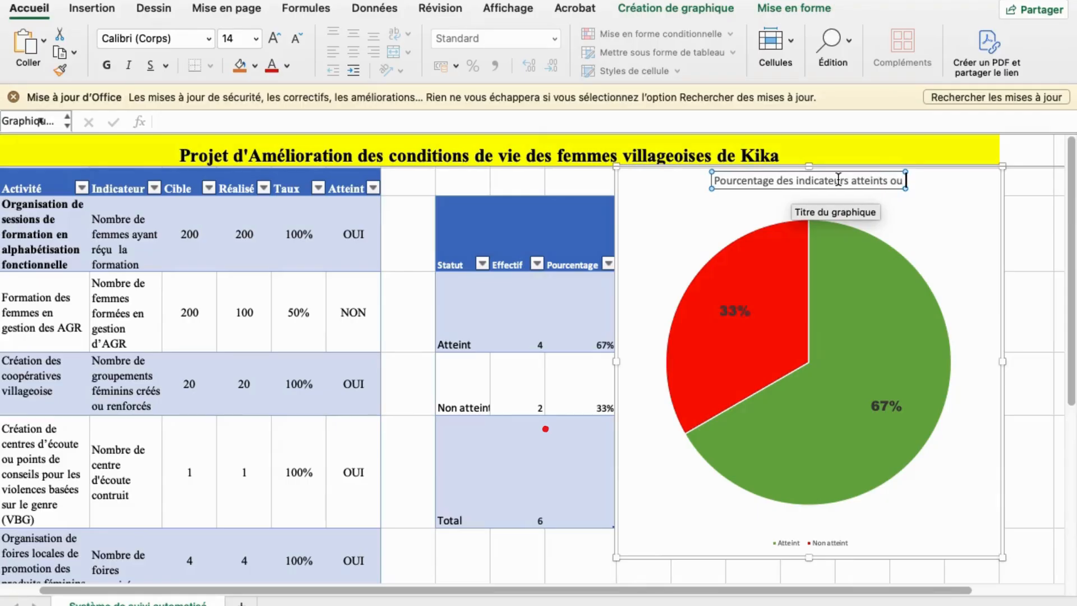
text( non)
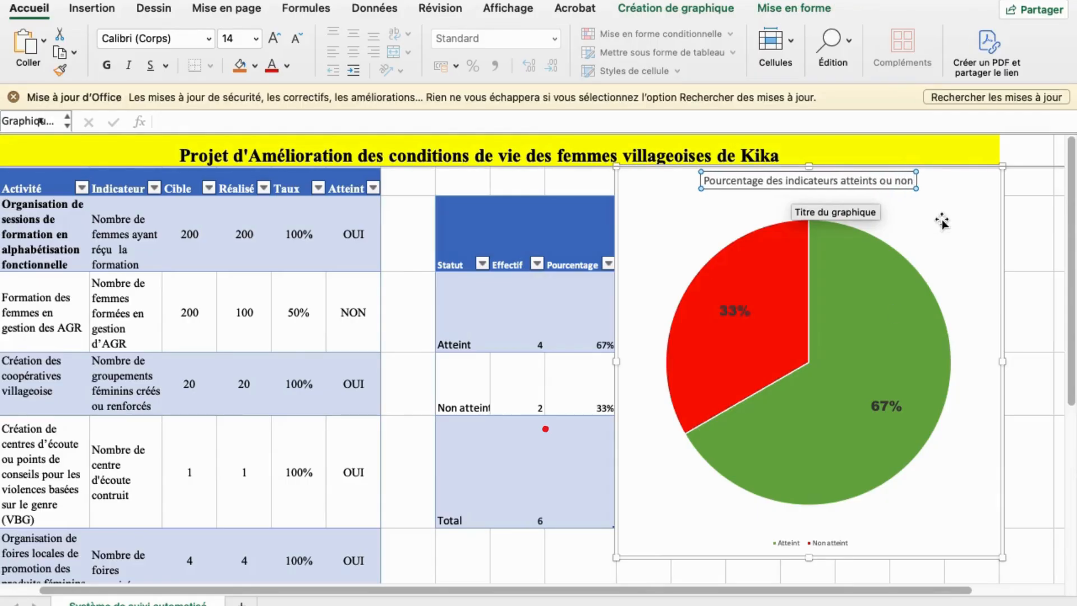
Step: Try to format the pie chart's title in Arial Narrow Bold at size 20 without selecting its text
click(208, 40)
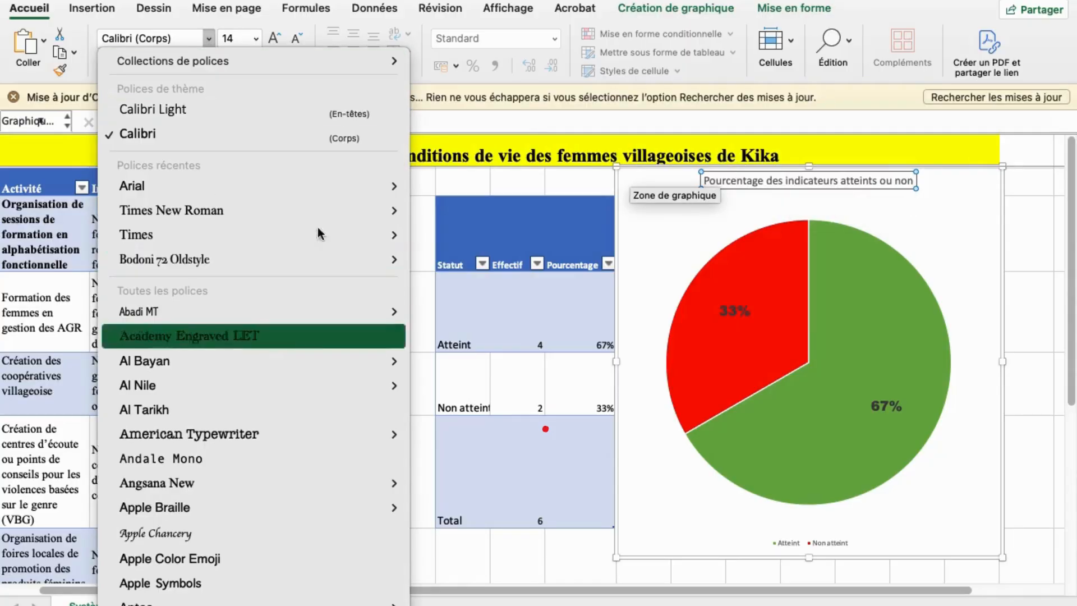
mouse_move(368, 179)
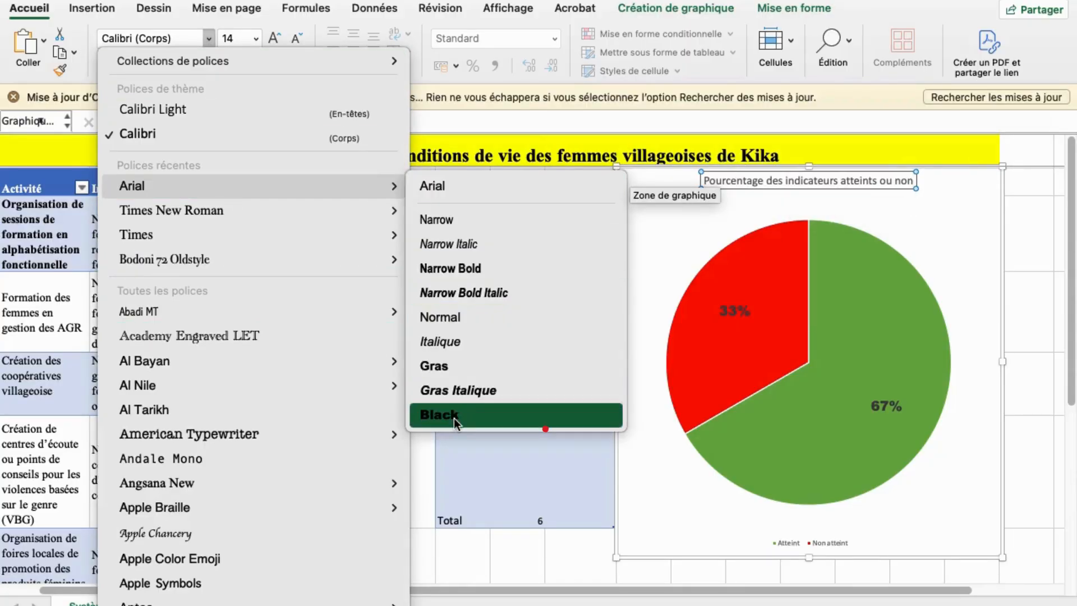
click(487, 267)
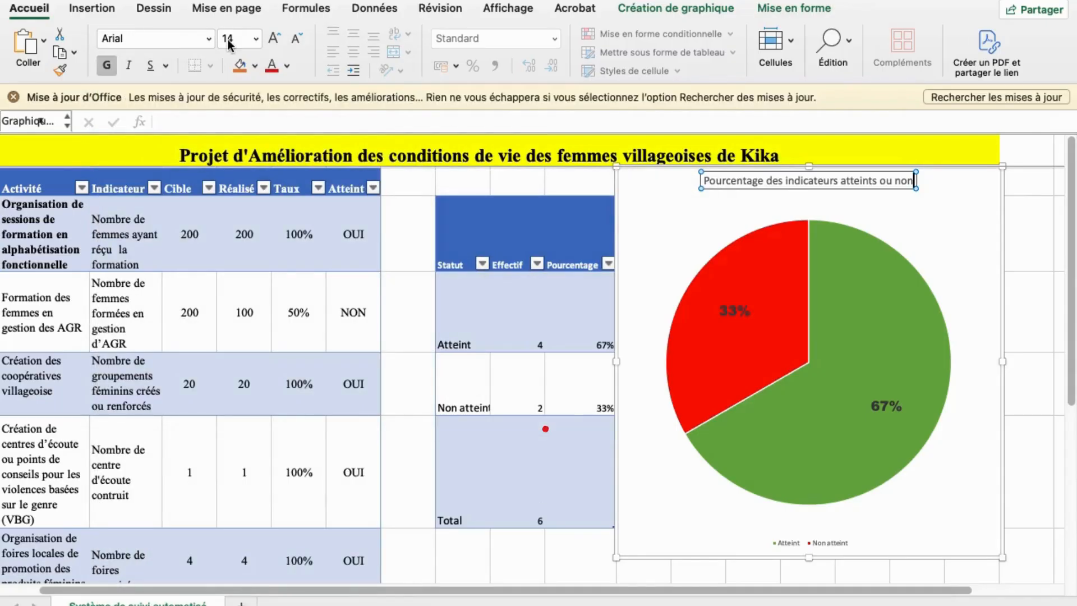
click(274, 40)
click(274, 41)
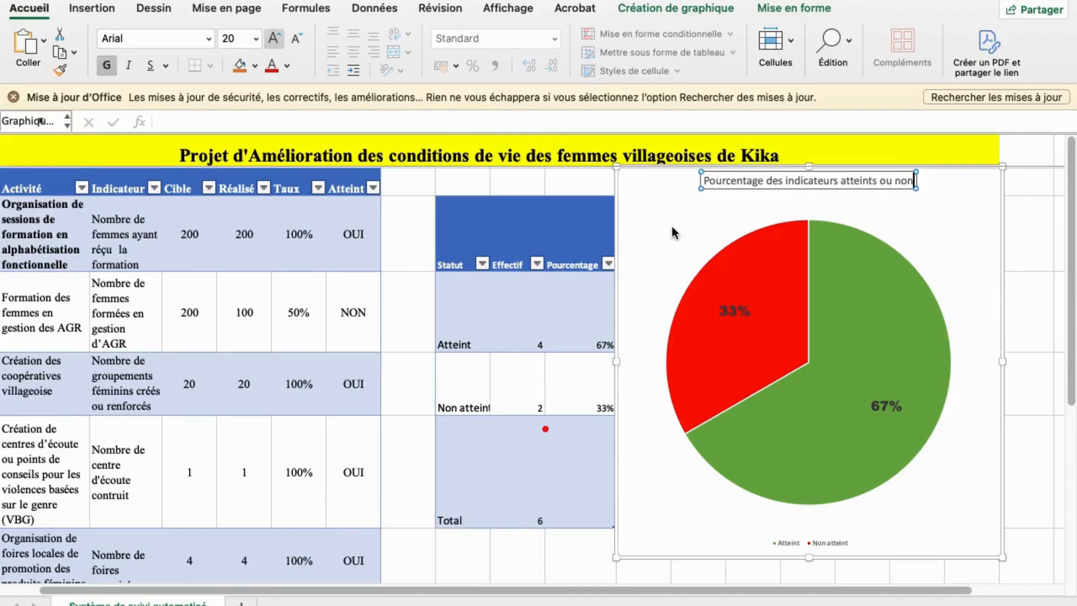
Step: Select the pie chart's whole title text and format it in Arial Narrow Bold at size 24
triple_click(739, 181)
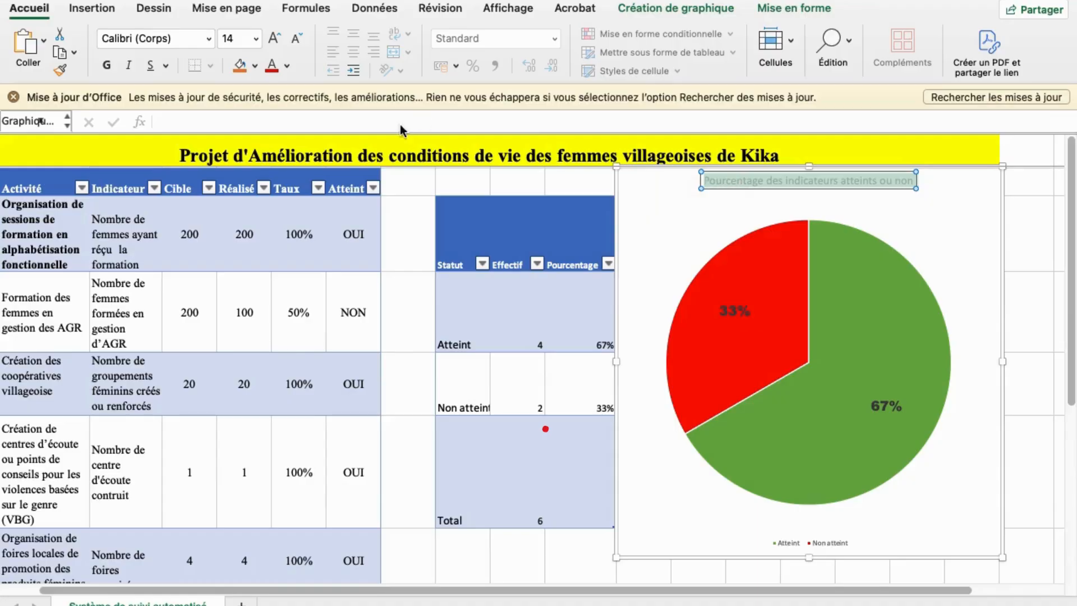
click(210, 42)
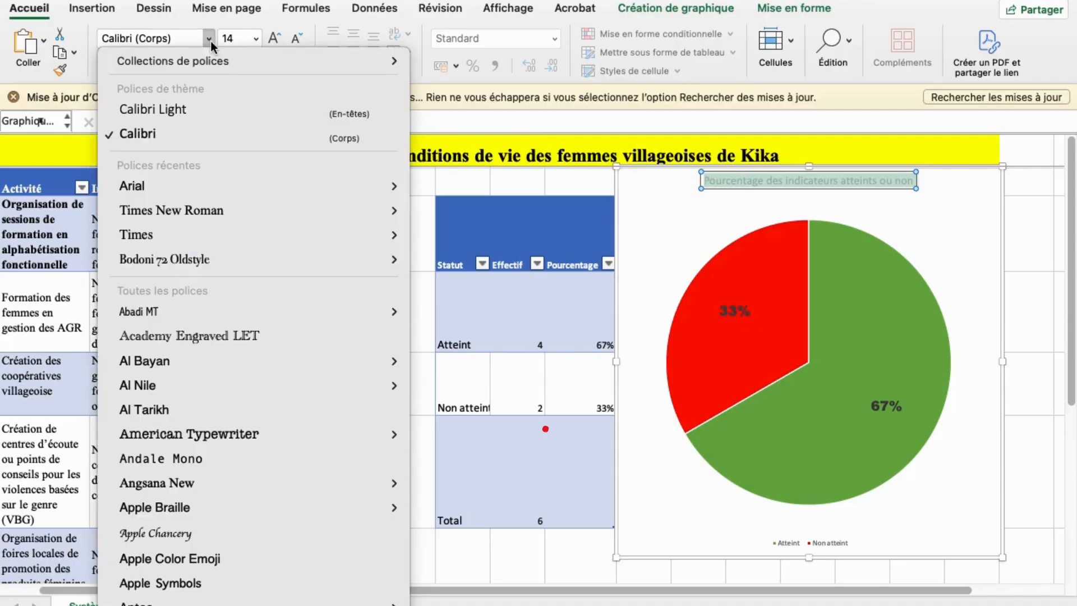
mouse_move(328, 200)
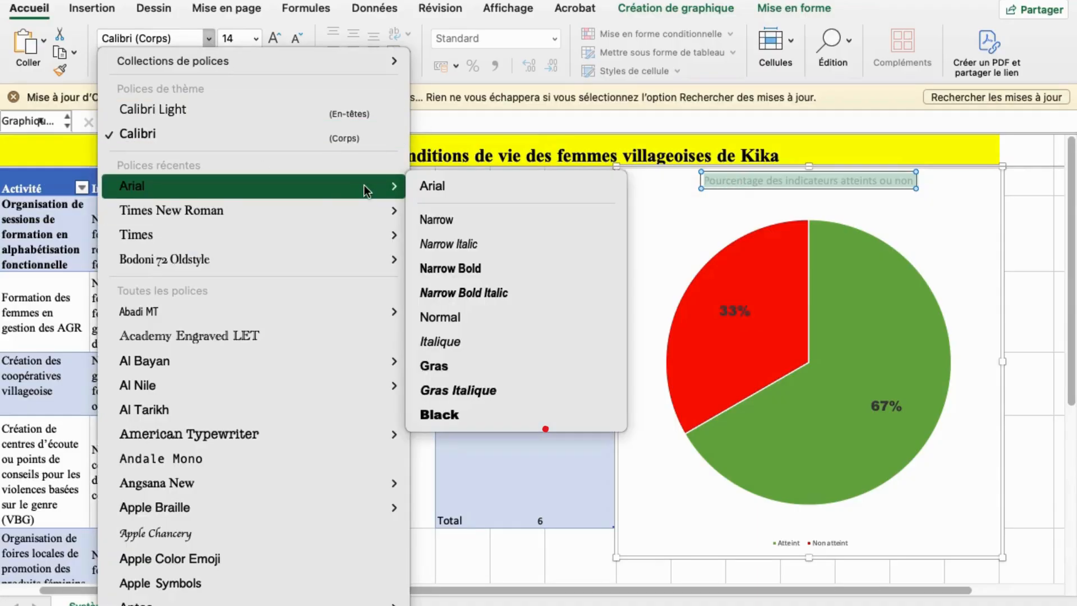
click(466, 268)
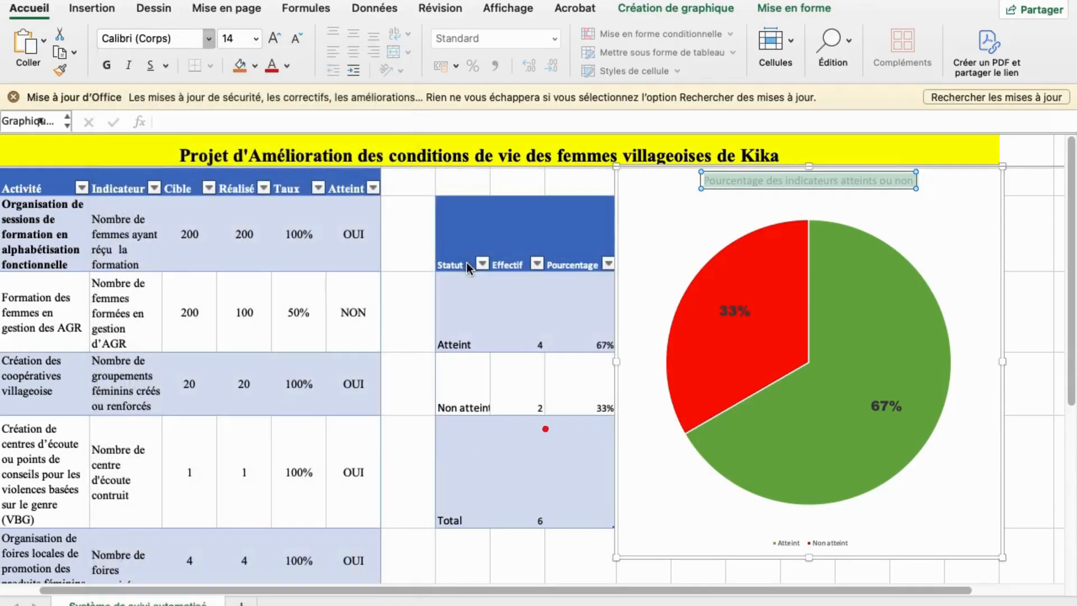
click(275, 39)
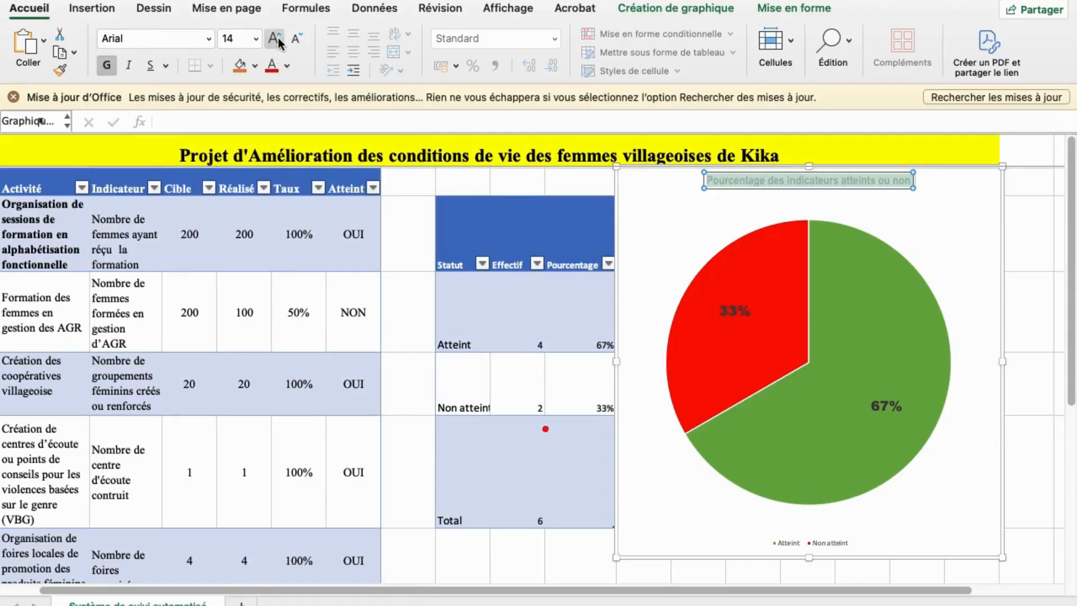
click(275, 39)
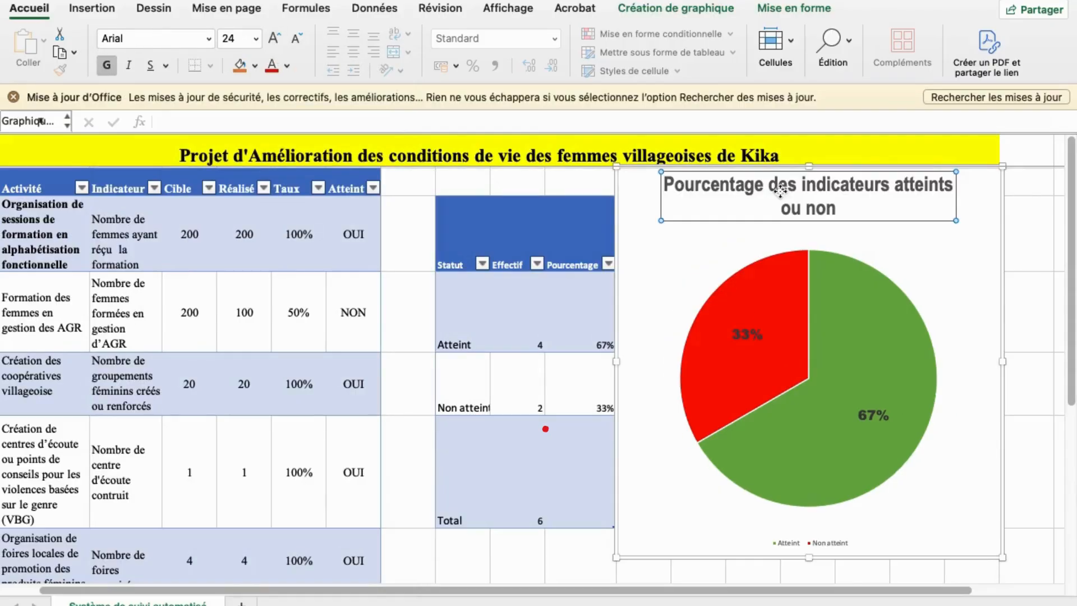
click(931, 293)
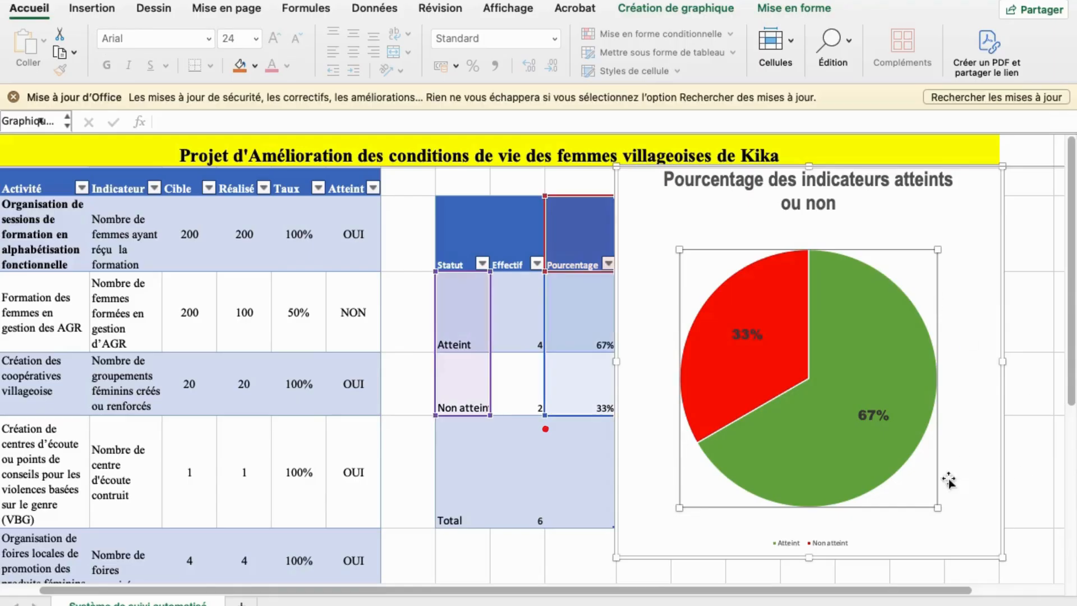
Step: Enlarge the text of the pie chart's Atteint / Non atteint legend by three font size increments
click(830, 544)
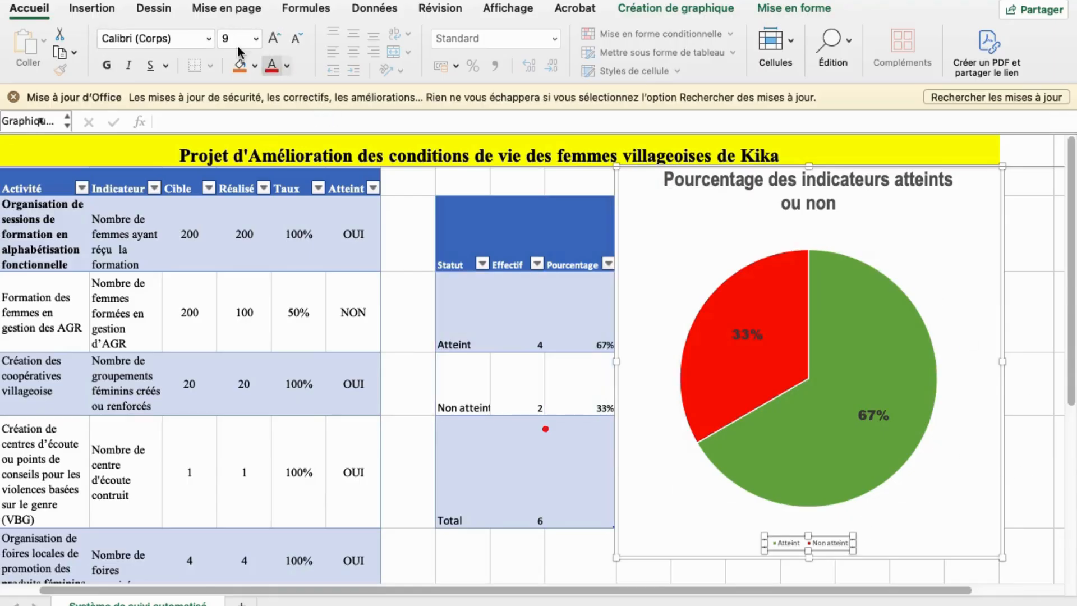
click(277, 43)
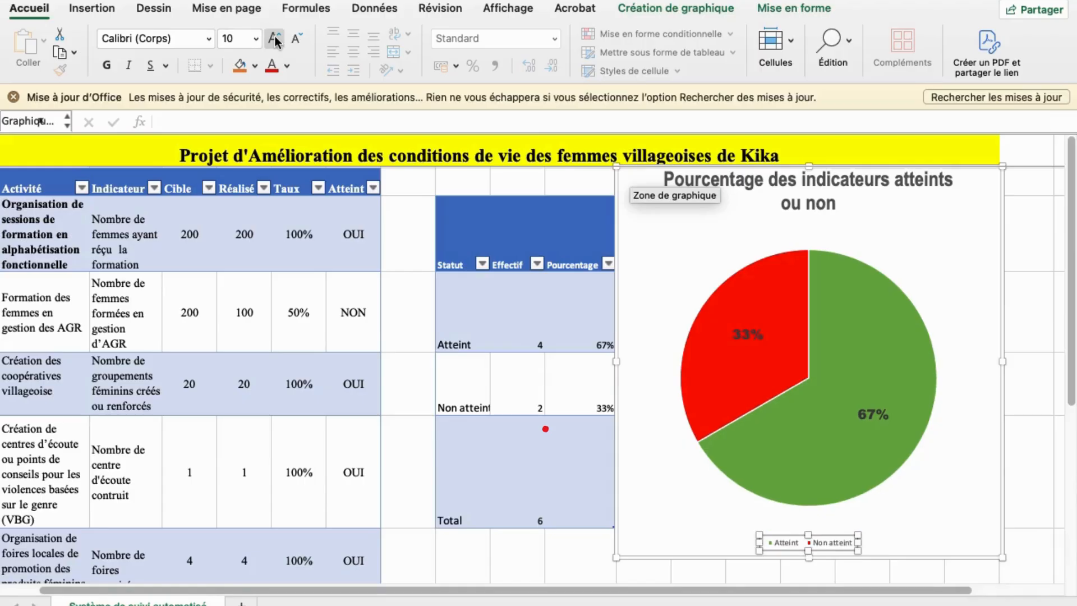
click(275, 40)
click(275, 40)
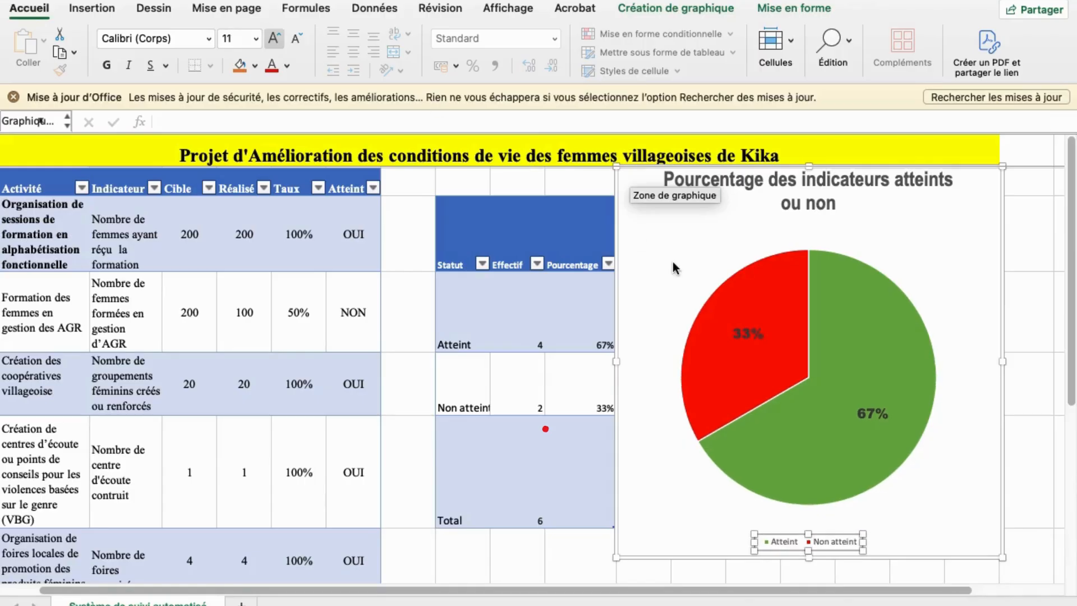
click(975, 476)
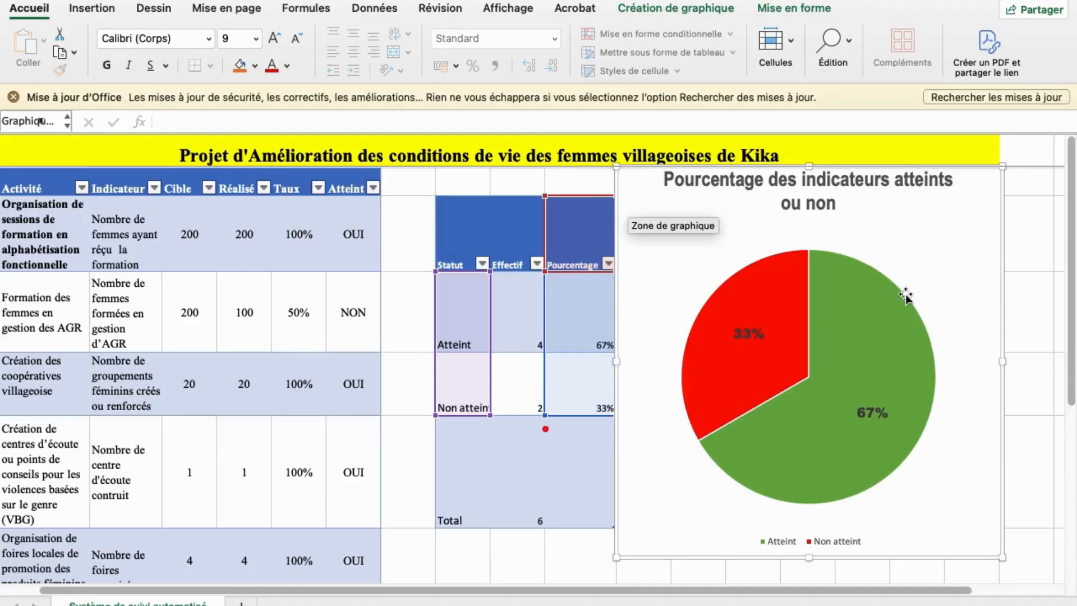
Step: Filter the activity table's Atteint column to exclude OUI and show only the NON rows
mouse_move(906, 296)
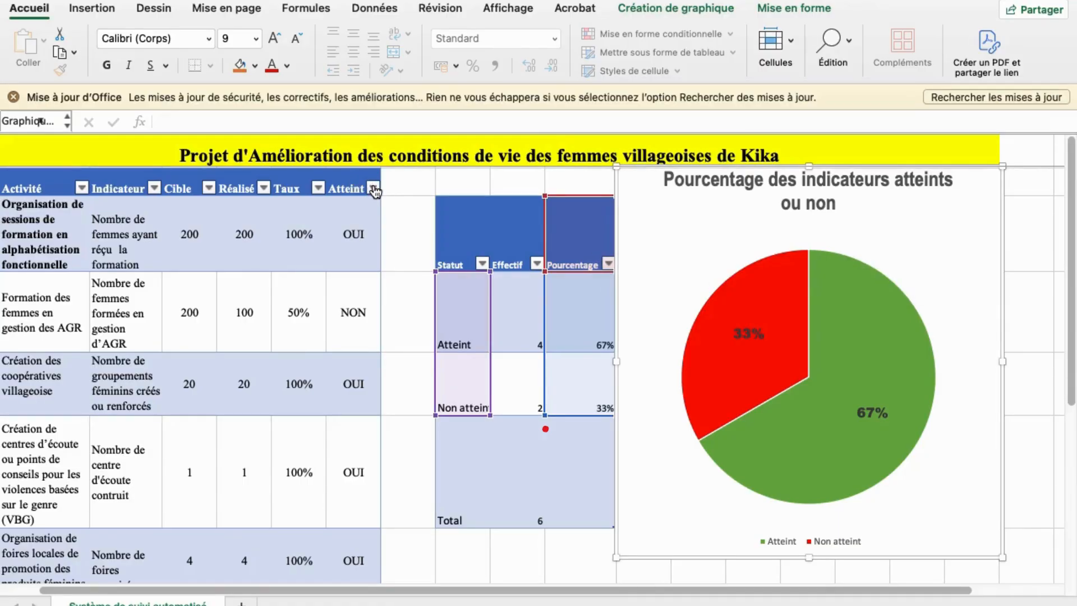
scroll(374, 191, left, 2)
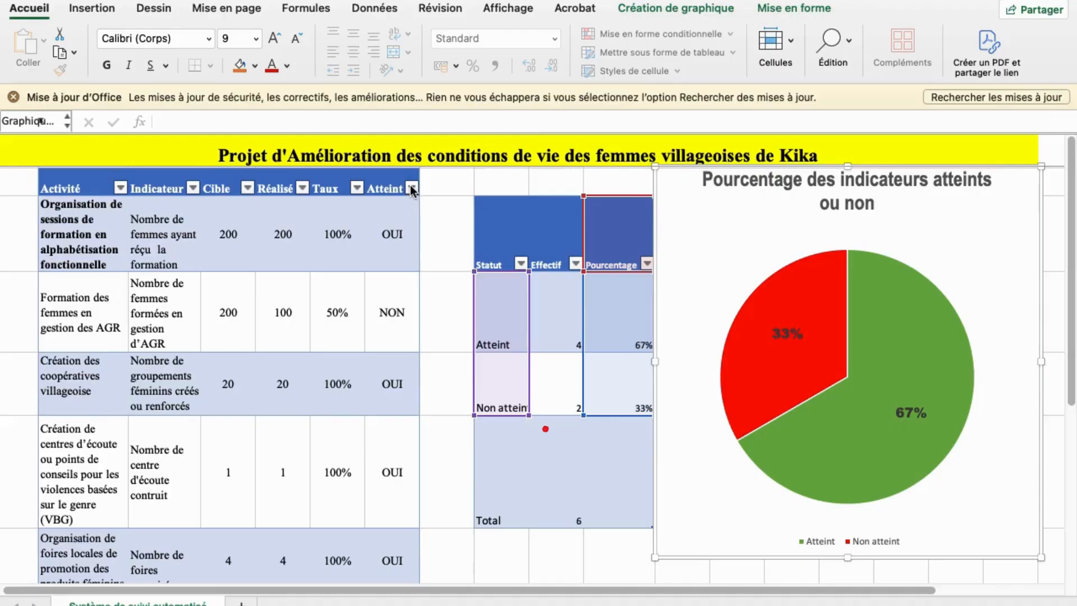
click(412, 189)
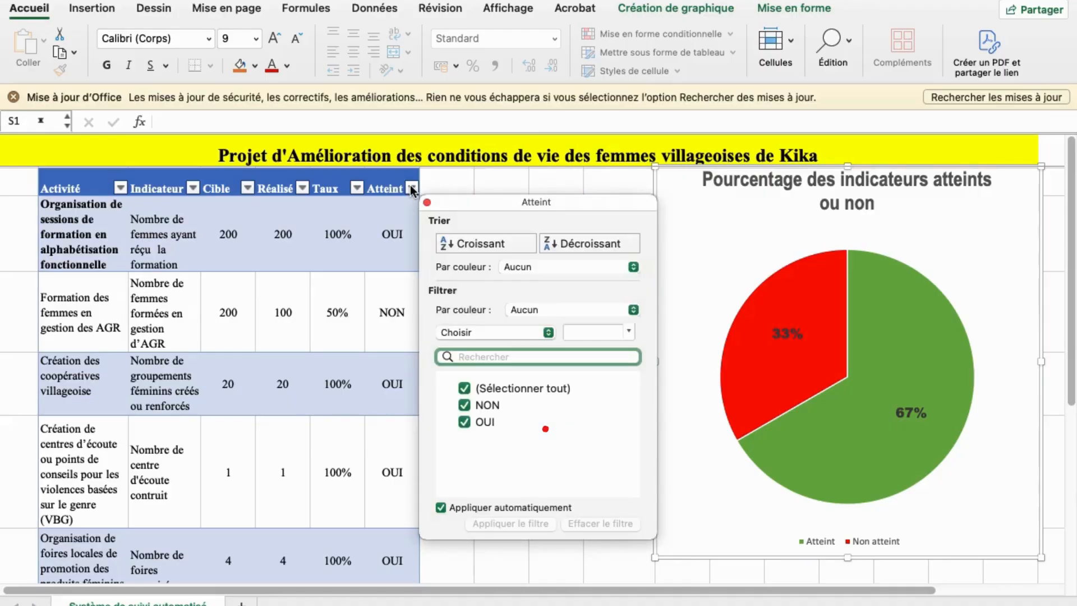
click(462, 419)
click(461, 419)
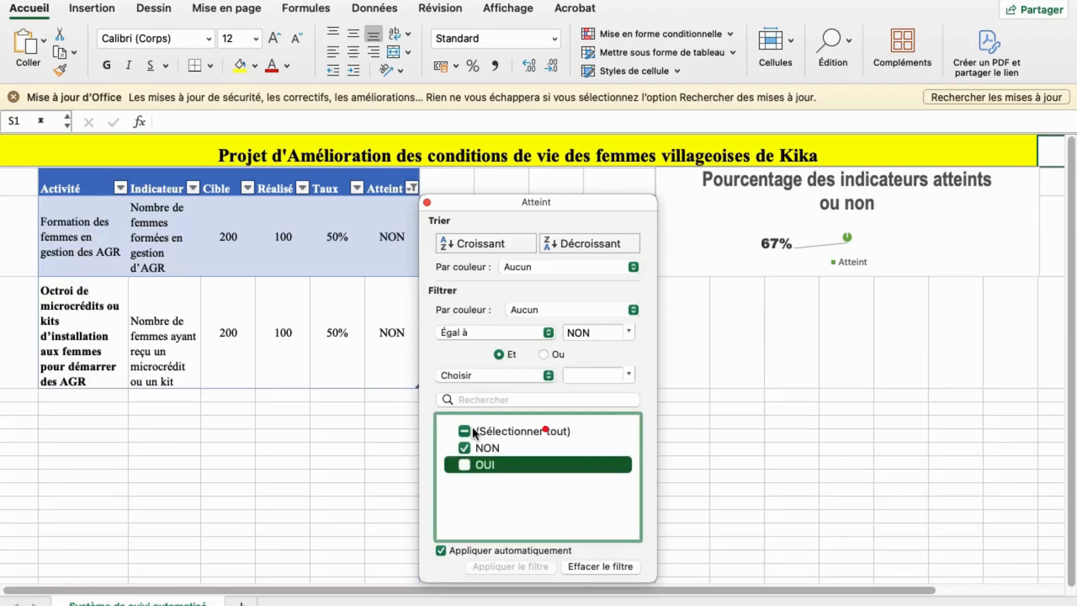
click(427, 202)
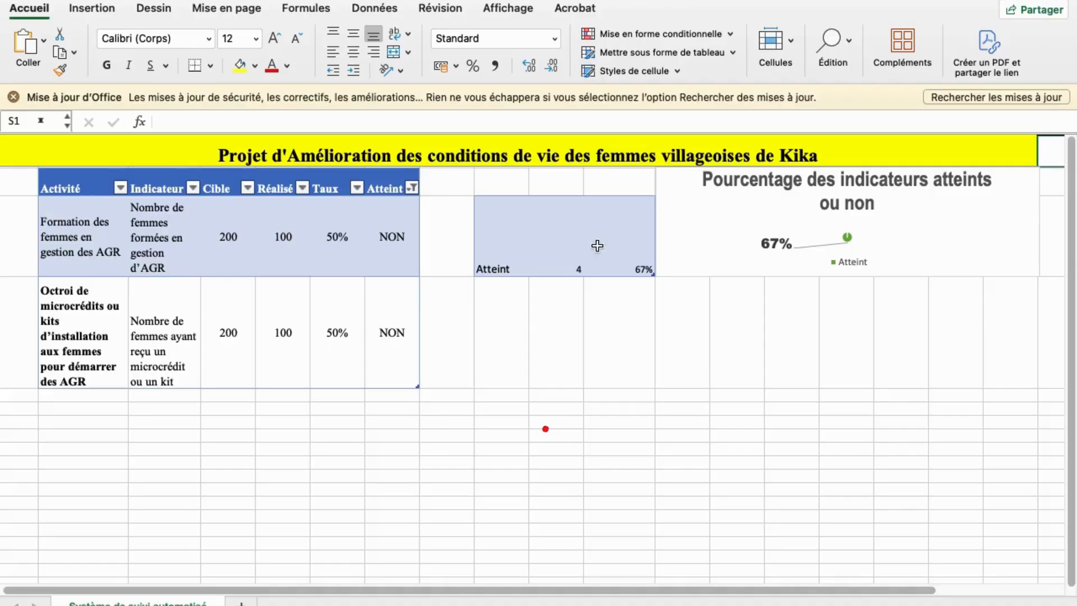
Step: Stretch the shrunken pie chart downward to roughly twice its height by its lower corner
mouse_move(668, 229)
click(1029, 272)
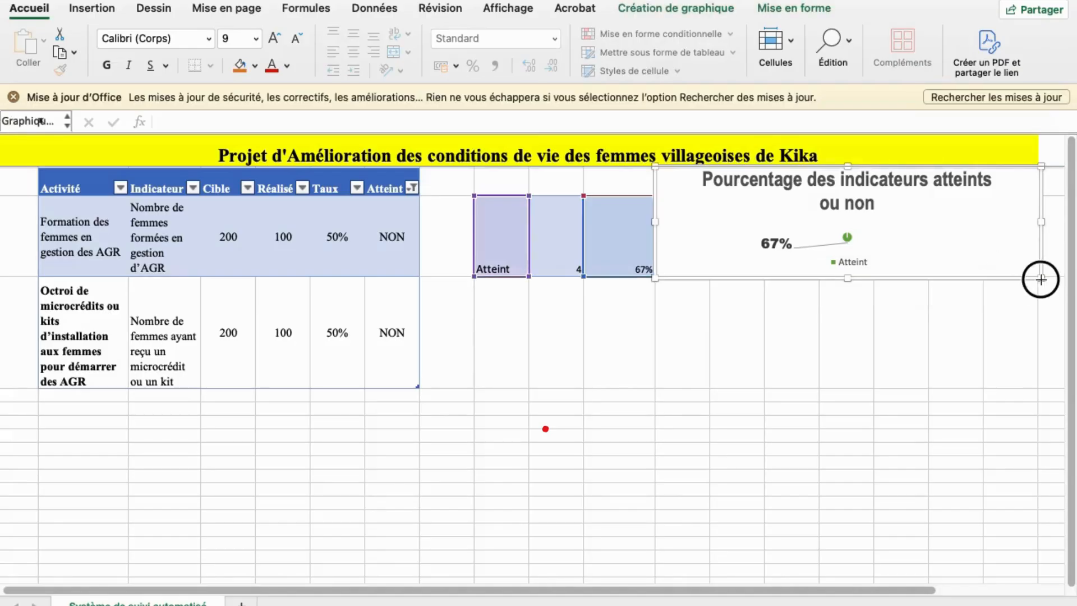
drag(1041, 279, 1045, 403)
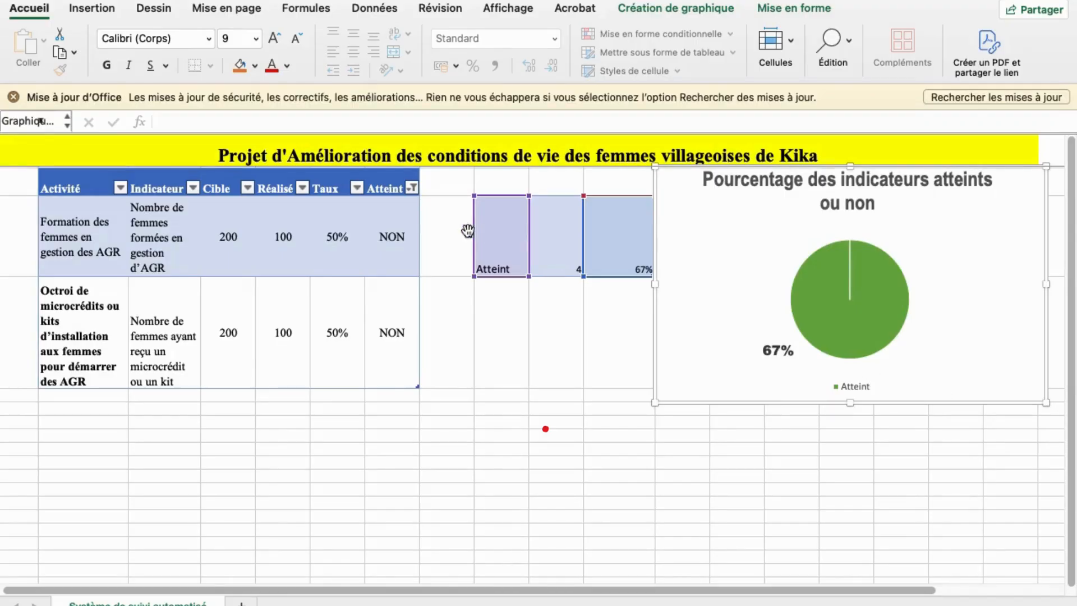
Step: Switch the activity table's Atteint filter to exclude NON and show only the OUI rows
click(411, 190)
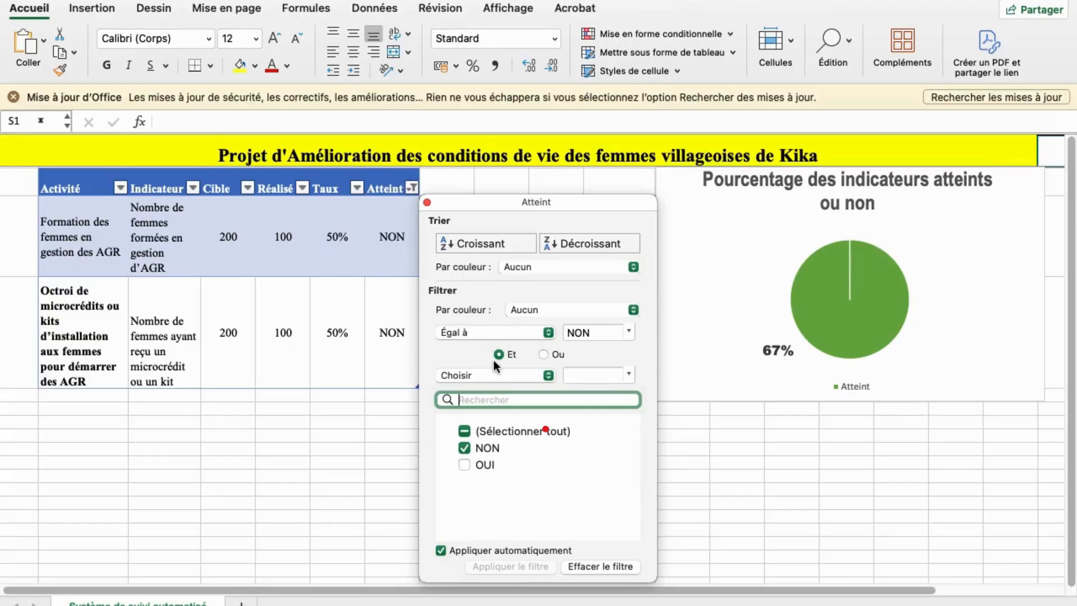
click(463, 465)
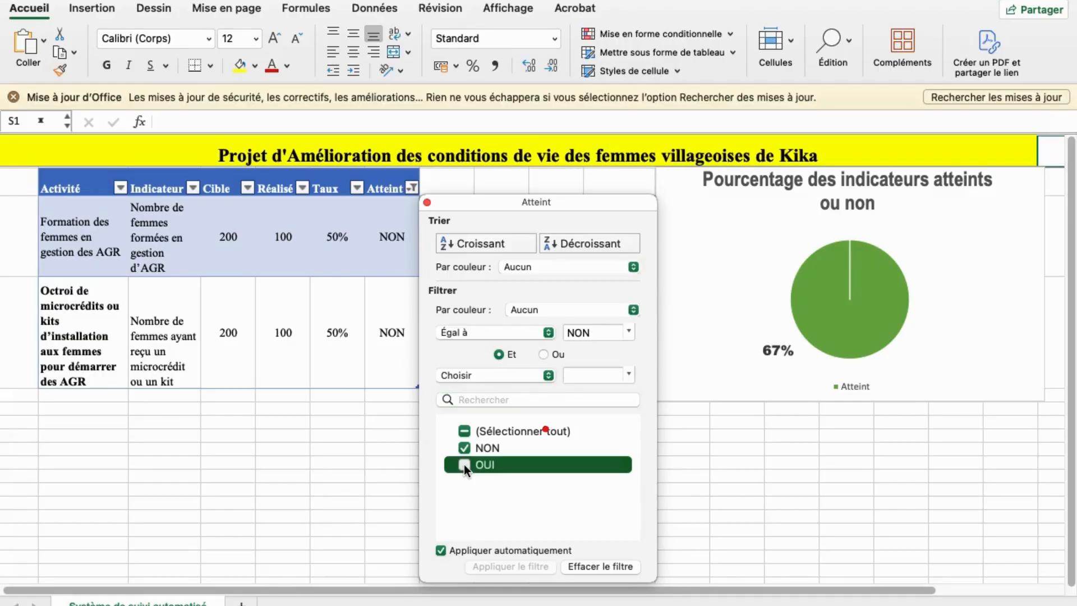
click(463, 464)
click(464, 406)
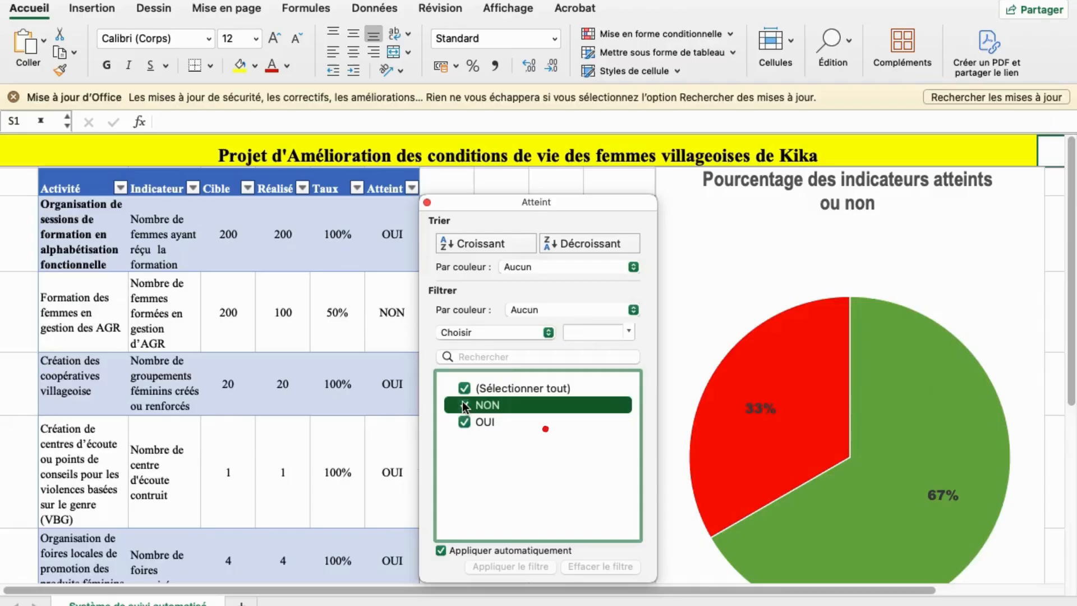
click(463, 403)
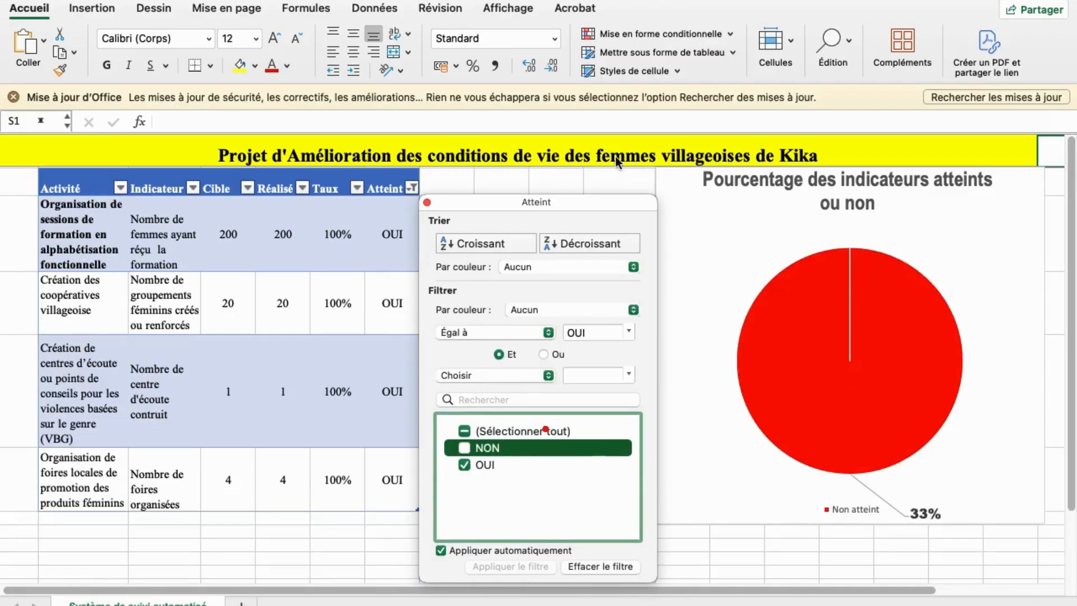
click(426, 201)
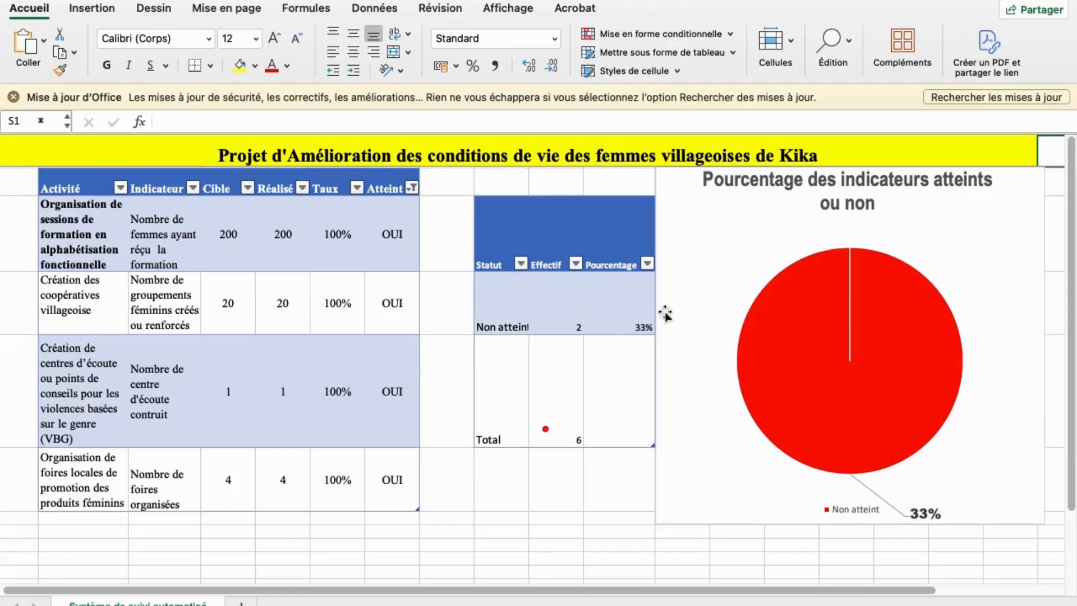
Step: Include NON again in the Atteint column's filter to restore all activity rows and the full pie chart
mouse_move(870, 410)
click(412, 188)
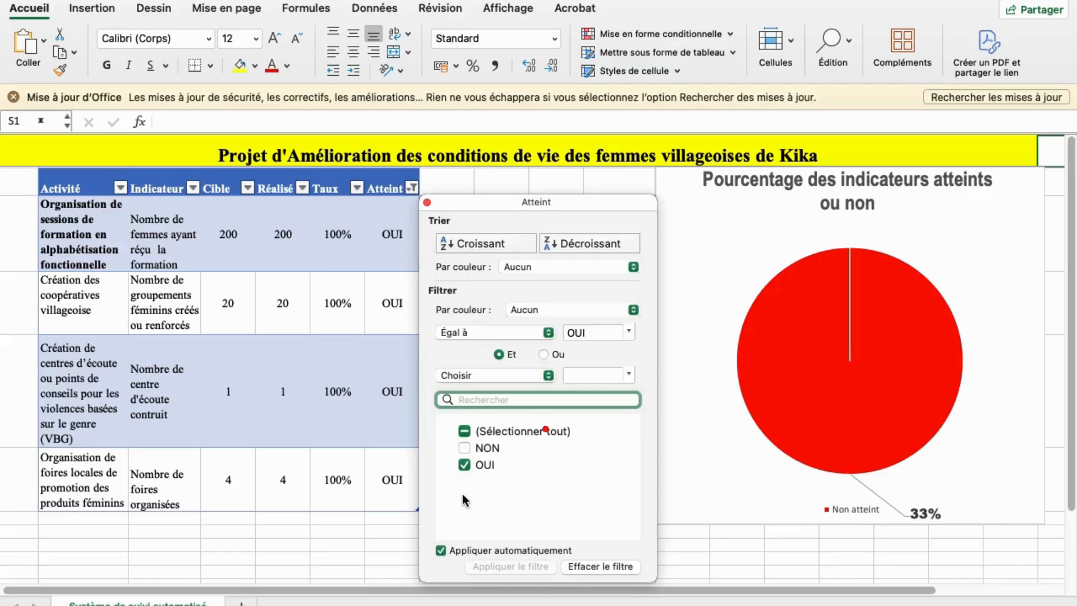
click(465, 448)
click(464, 447)
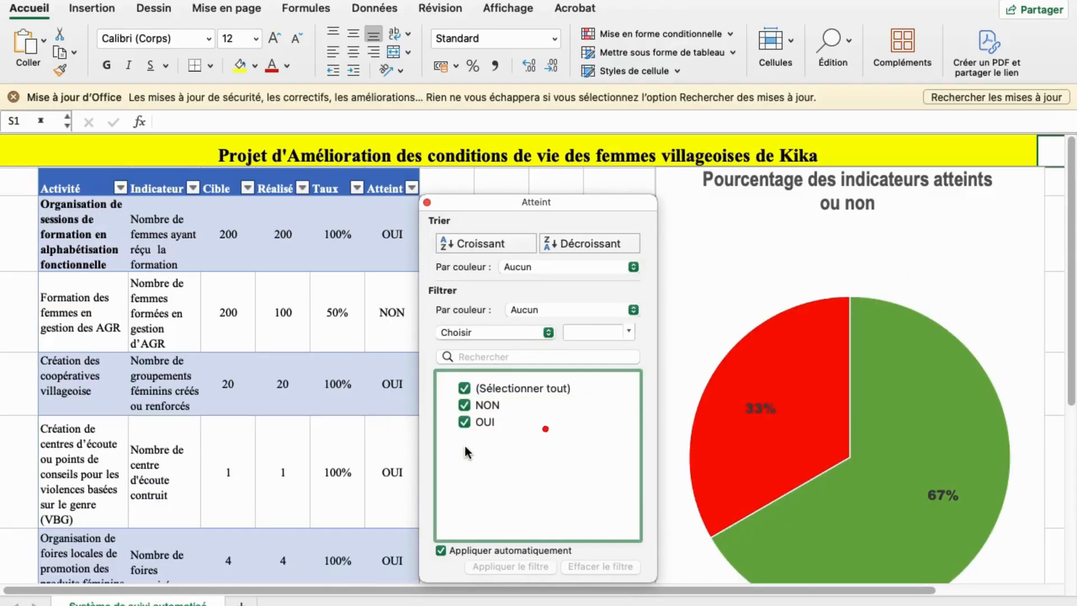
click(426, 203)
scroll(527, 315, down, 5)
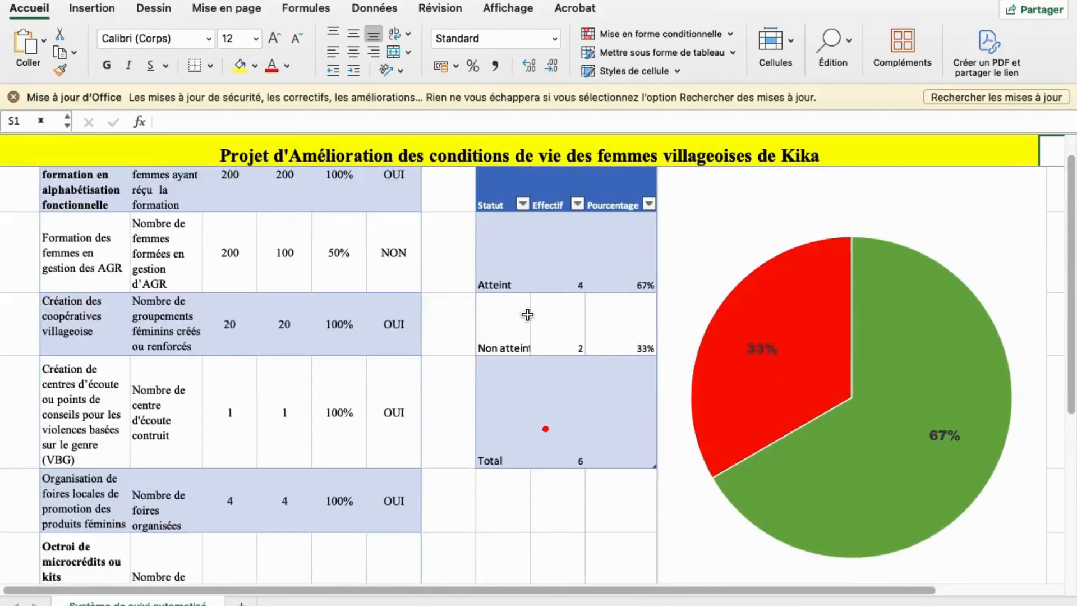
scroll(527, 314, up, 4)
scroll(527, 314, up, 1)
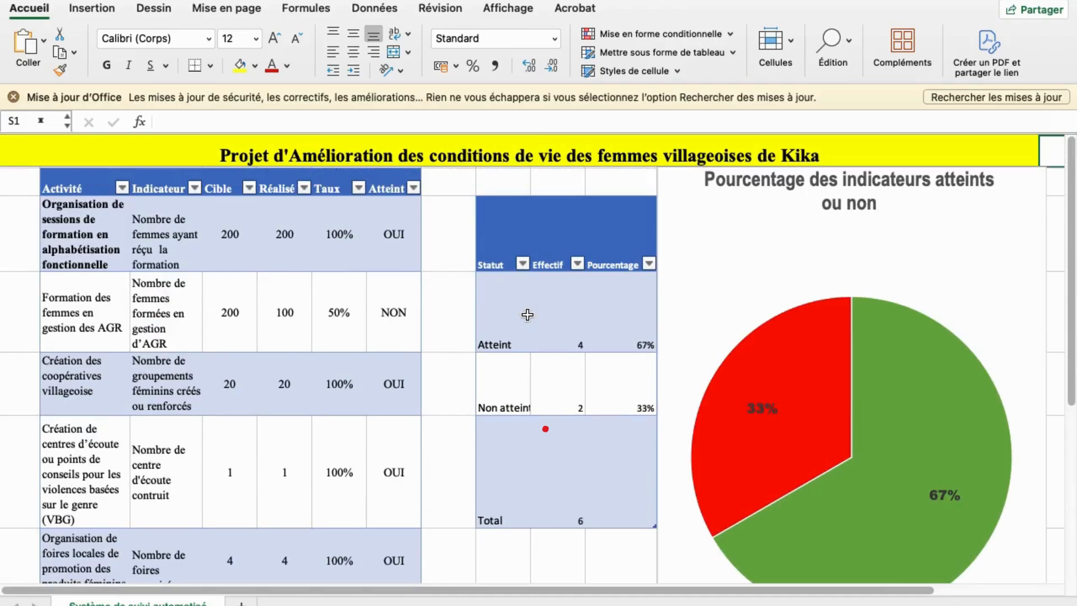